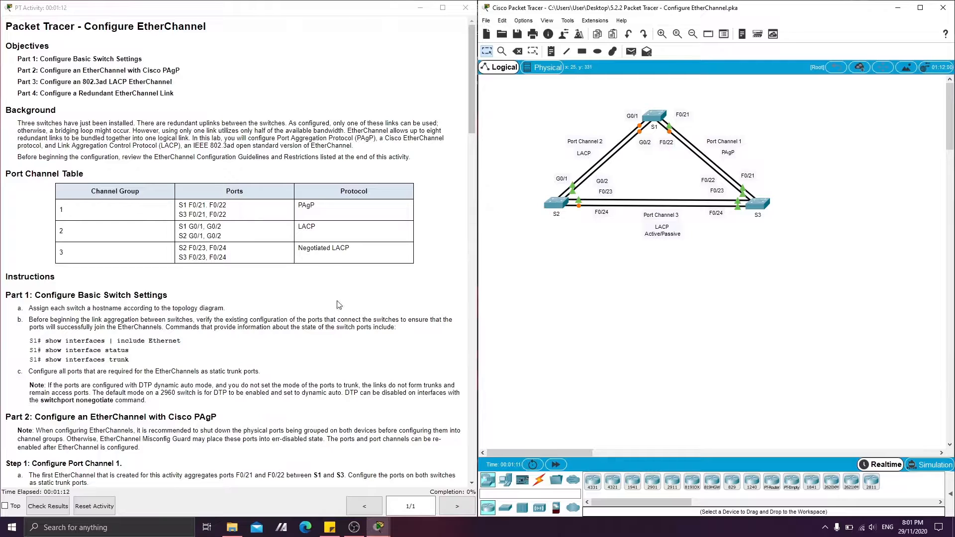
# Enter global configuration mode on the S1 switch and set its hostname to S1.
pyautogui.click(653, 116)
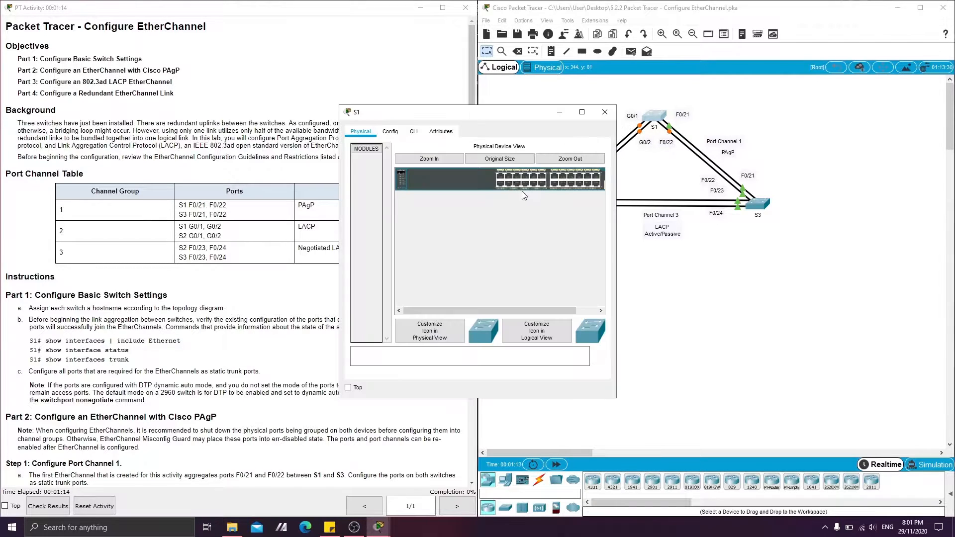
pyautogui.click(413, 131)
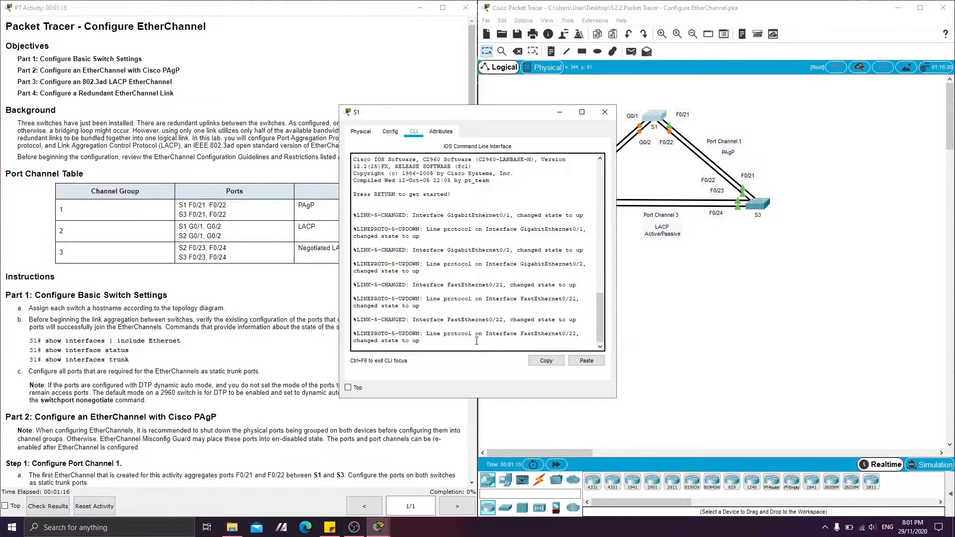
pyautogui.press('Return')
pyautogui.write('enable')
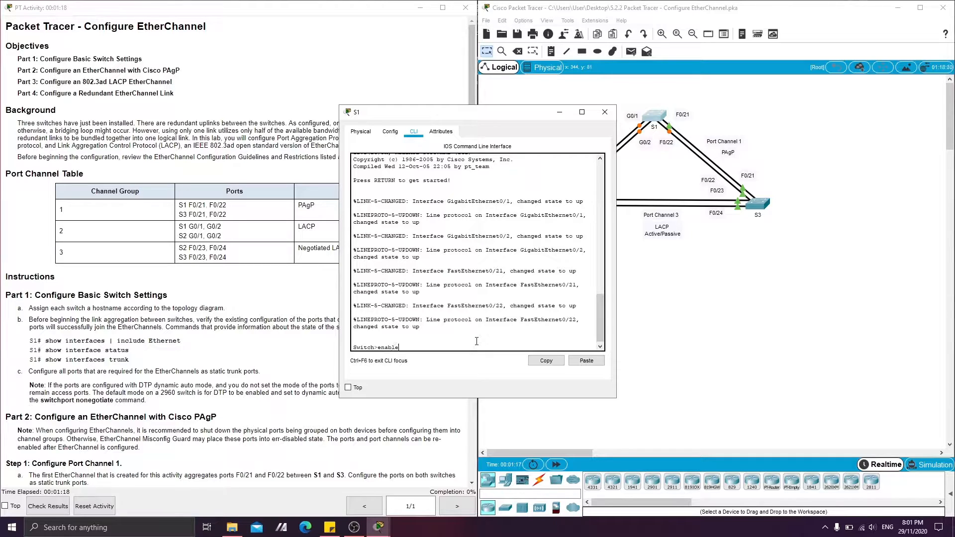
pyautogui.press('Return')
pyautogui.write('config t')
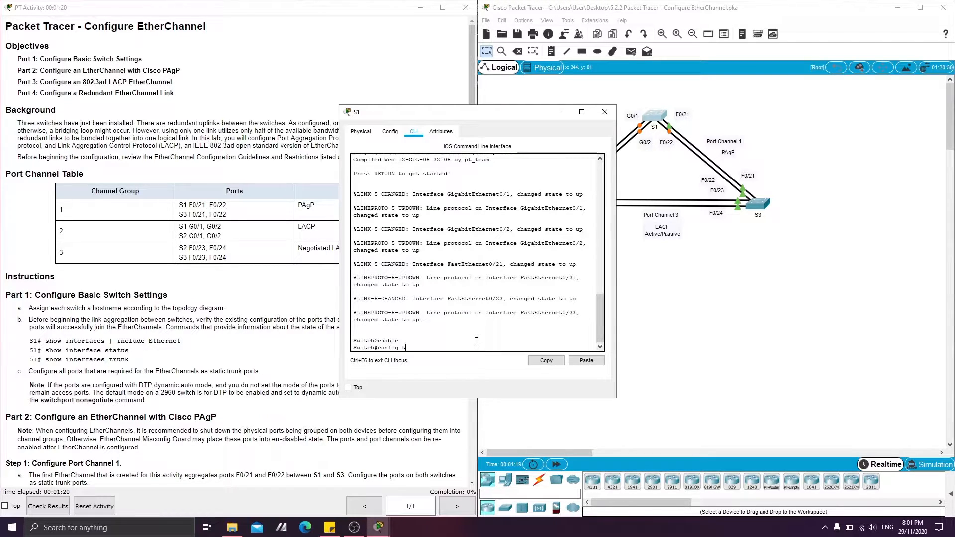
pyautogui.press('Return')
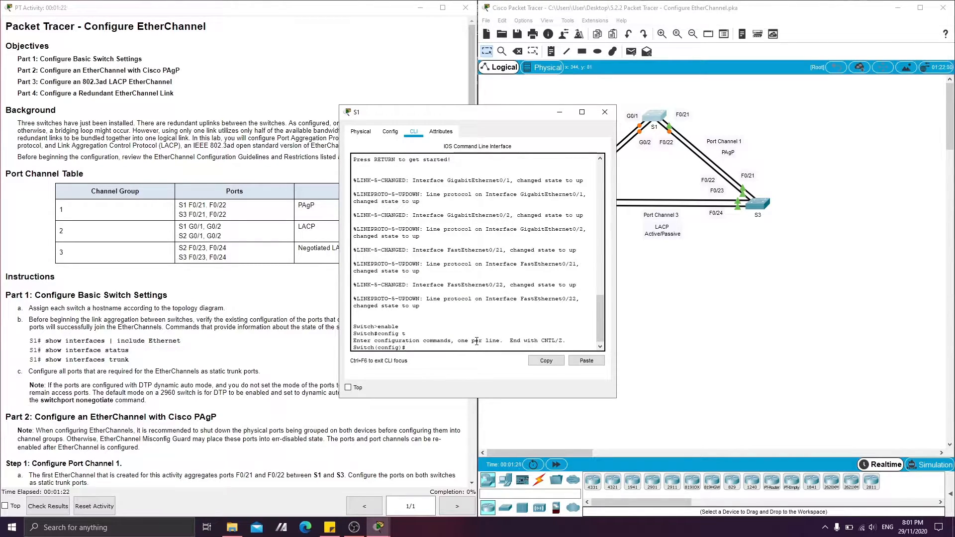
pyautogui.write('hostname S1')
pyautogui.press('Return')
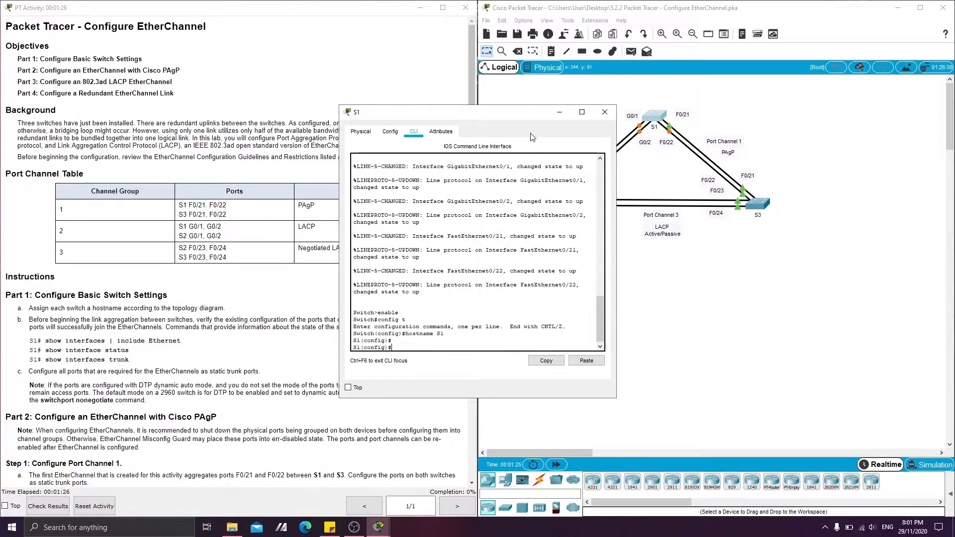
pyautogui.click(559, 111)
# Enter global configuration mode on the S2 switch and set its hostname to S2.
pyautogui.click(555, 203)
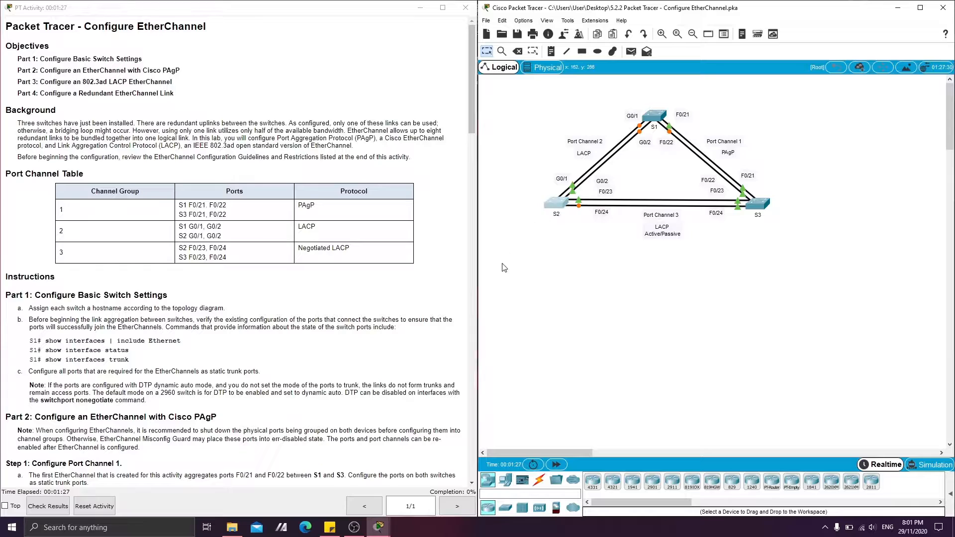
pyautogui.click(414, 133)
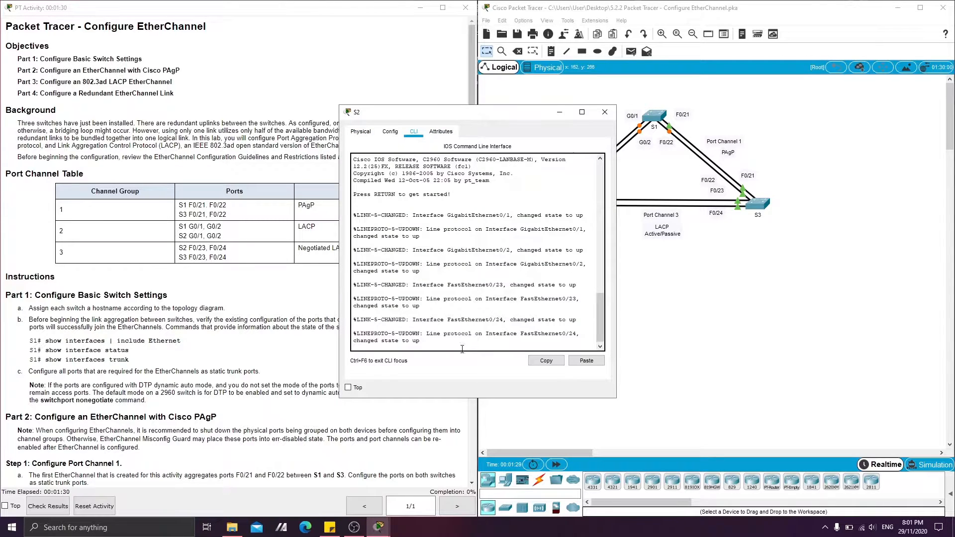
pyautogui.press('Return')
pyautogui.press('Return')
pyautogui.write('en')
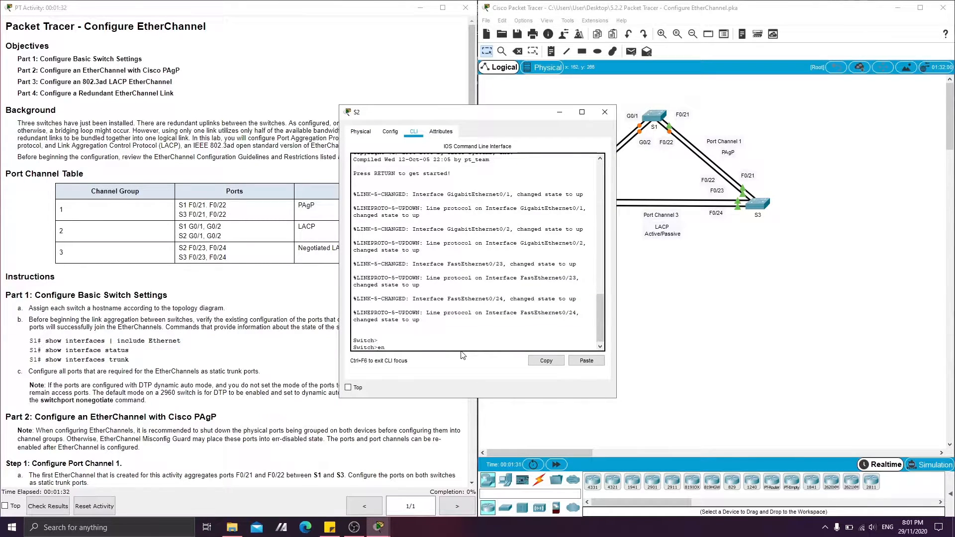
pyautogui.write('able')
pyautogui.press('Return')
pyautogui.write('config t')
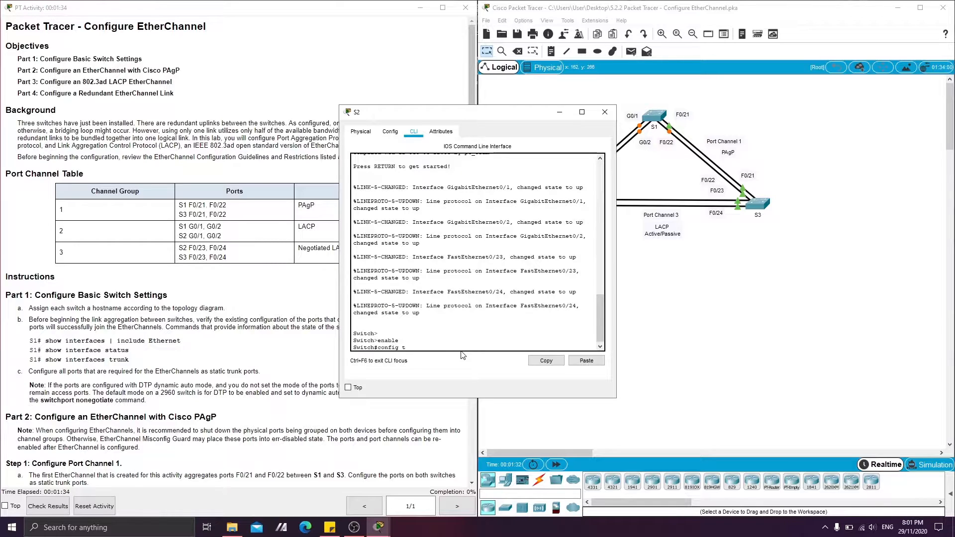
pyautogui.press('Return')
pyautogui.write('host')
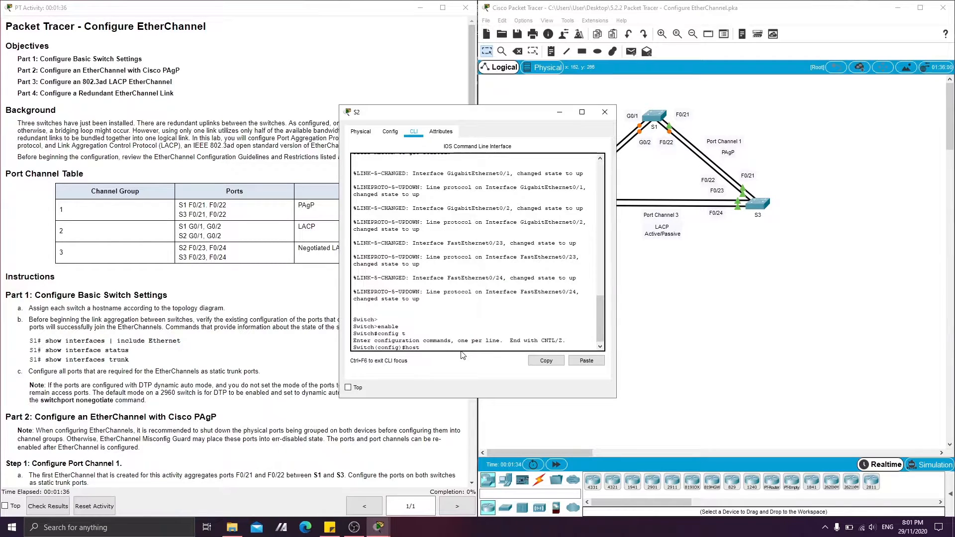
pyautogui.write('name S2')
pyautogui.press('Return')
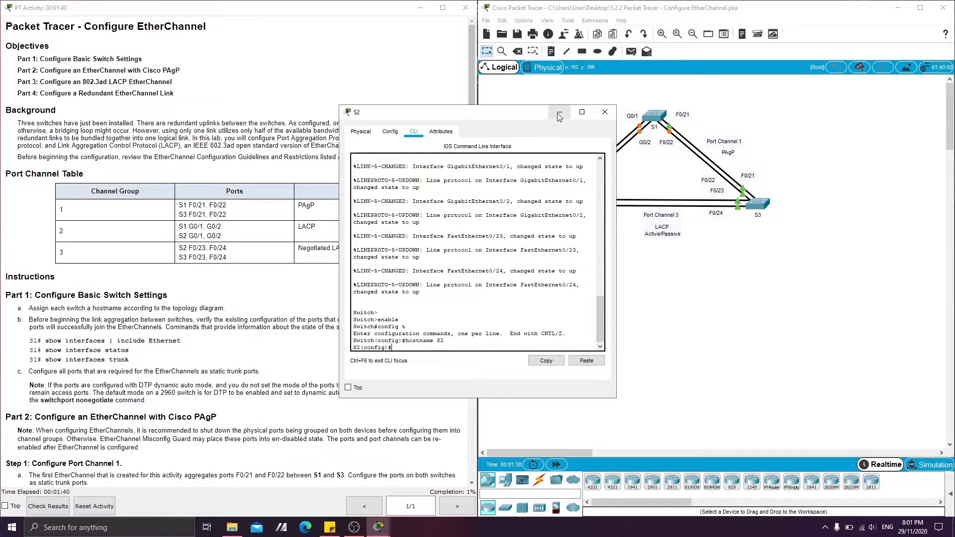
pyautogui.click(605, 112)
# Enter global configuration mode on the S3 switch and set its hostname to S3.
pyautogui.click(758, 207)
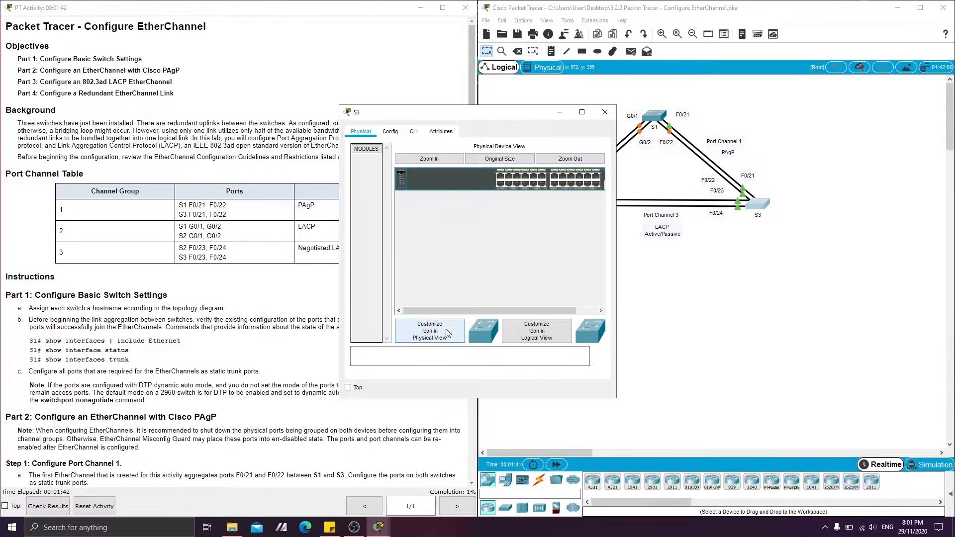
pyautogui.press('Return')
pyautogui.write('en')
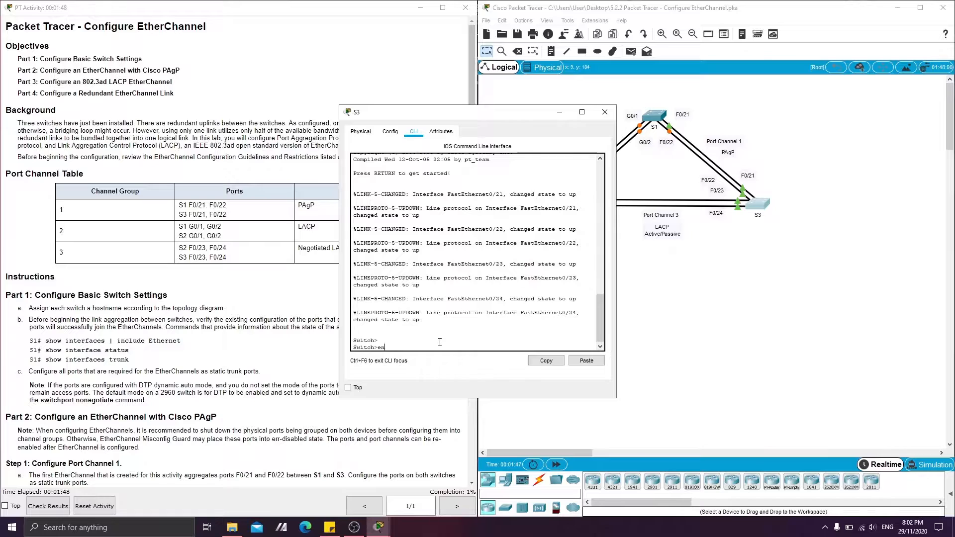
pyautogui.write('able')
pyautogui.press('Return')
pyautogui.write('config t')
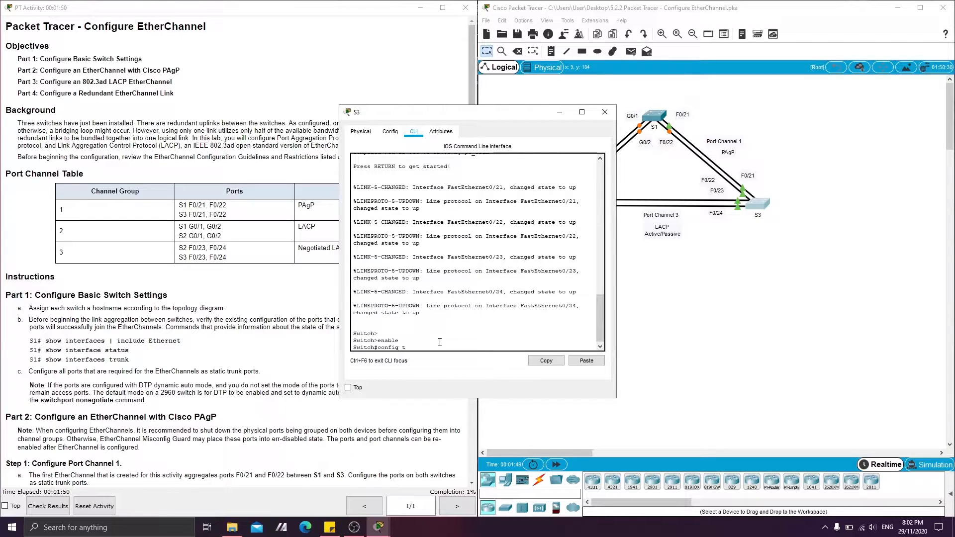
pyautogui.press('Return')
pyautogui.write('ho')
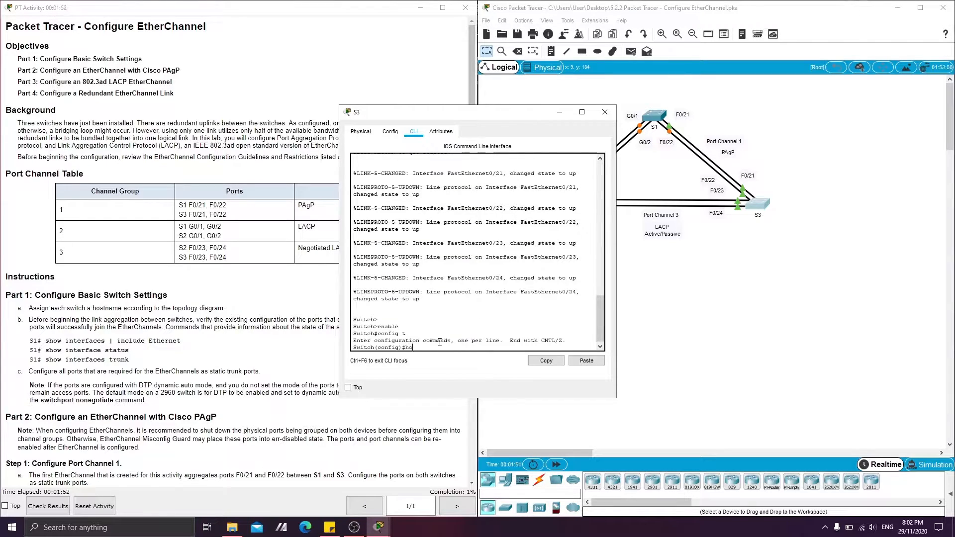
pyautogui.write('stname S3')
pyautogui.press('Return')
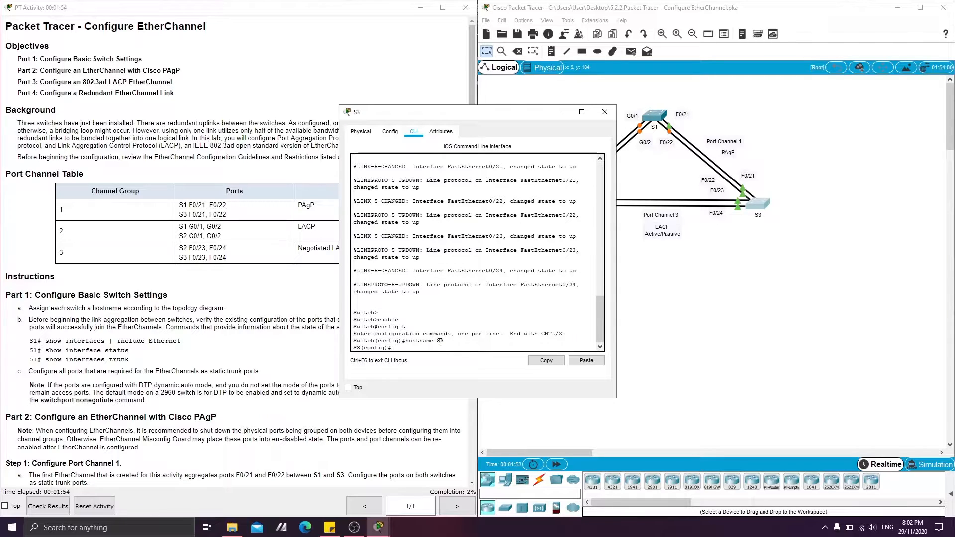
pyautogui.click(559, 115)
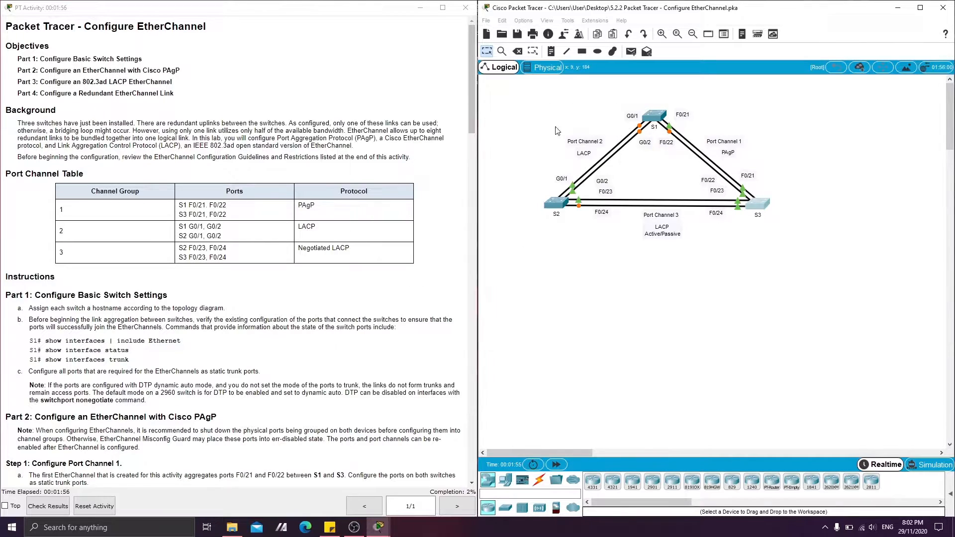
# Reopen the S1 command line and exit global configuration mode to return to privileged EXEC mode.
pyautogui.click(16, 324)
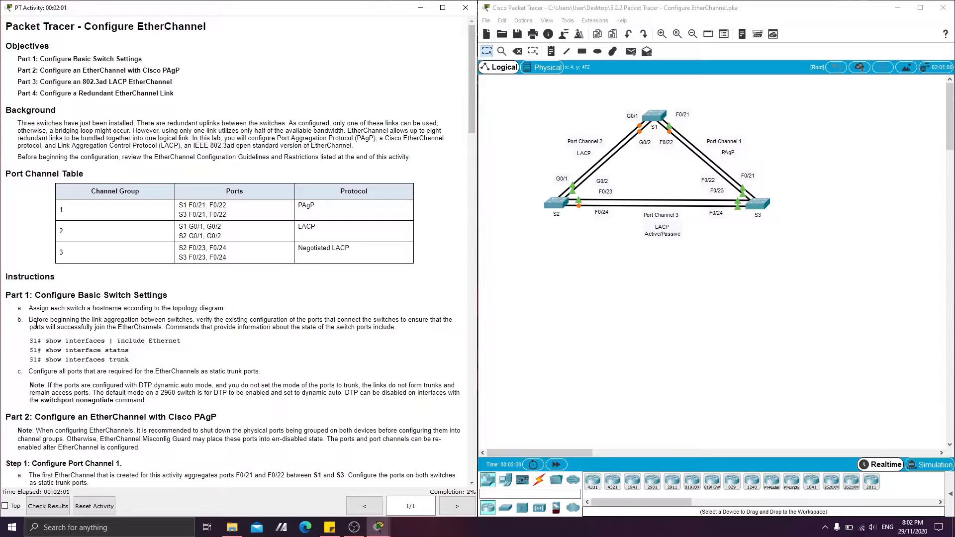
pyautogui.click(529, 379)
pyautogui.click(655, 115)
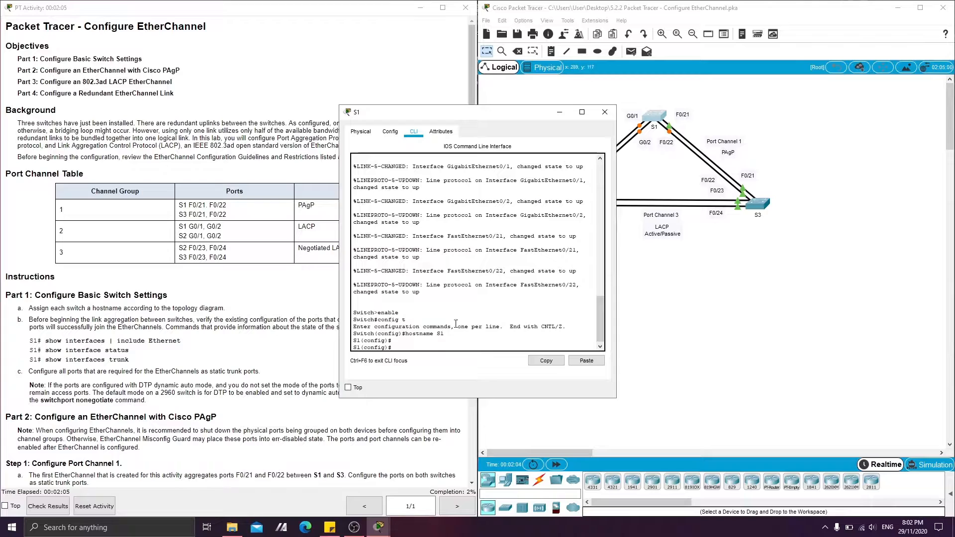
pyautogui.write('exit')
pyautogui.press('Return')
# Display S1's interface listing filtered with "include Ethernet".
pyautogui.press('Return')
pyautogui.write('show')
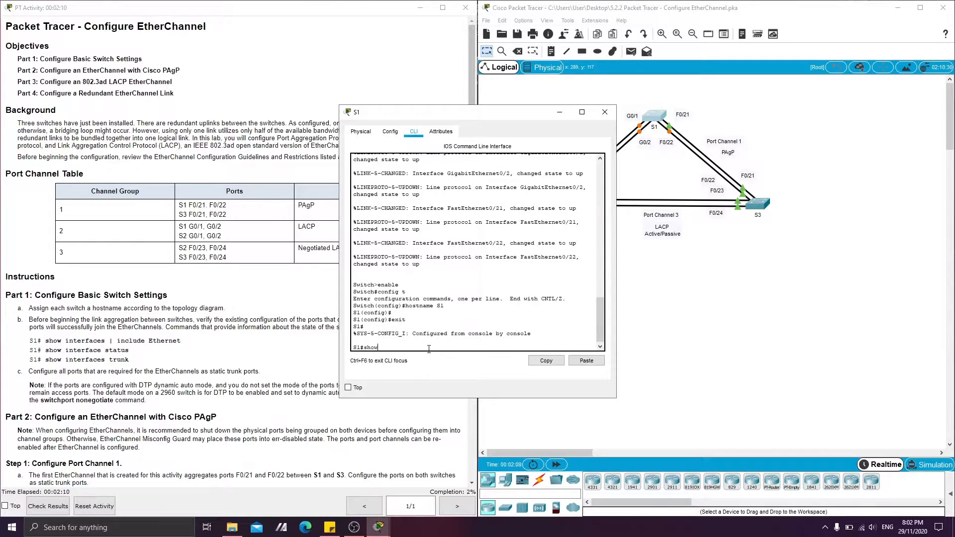
pyautogui.write(' interga')
pyautogui.press('BackSpace')
pyautogui.write('face | include Ethernet')
pyautogui.press('Return')
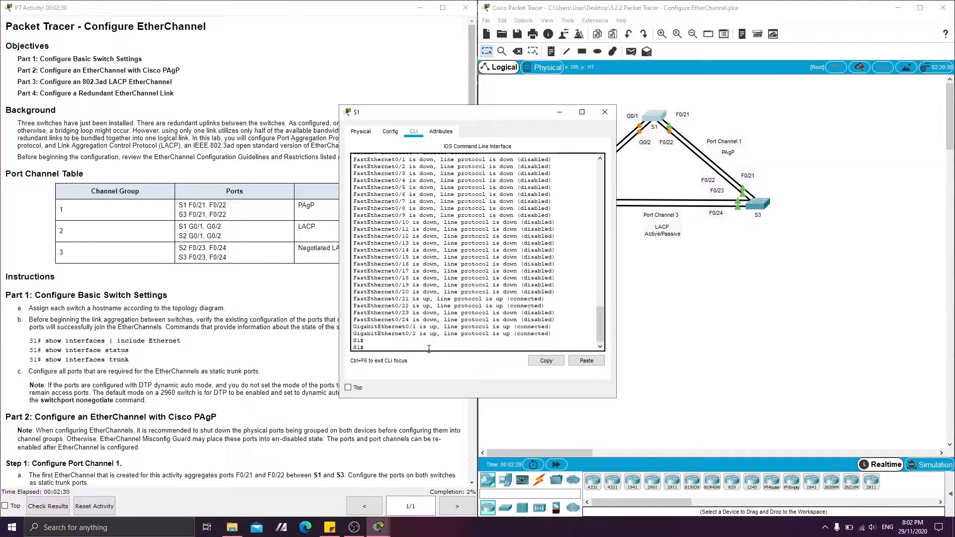
# Run show interface status on S1 and enlarge the window to review the port table.
pyautogui.write('show interface status')
pyautogui.press('Return')
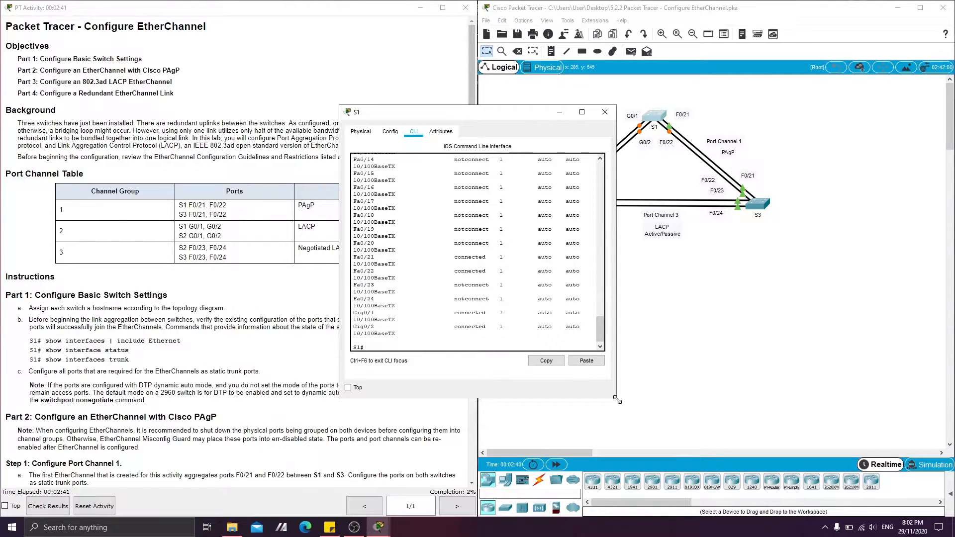
pyautogui.moveTo(616, 397); pyautogui.dragTo(802, 380)
pyautogui.scroll(3, 406, 261)
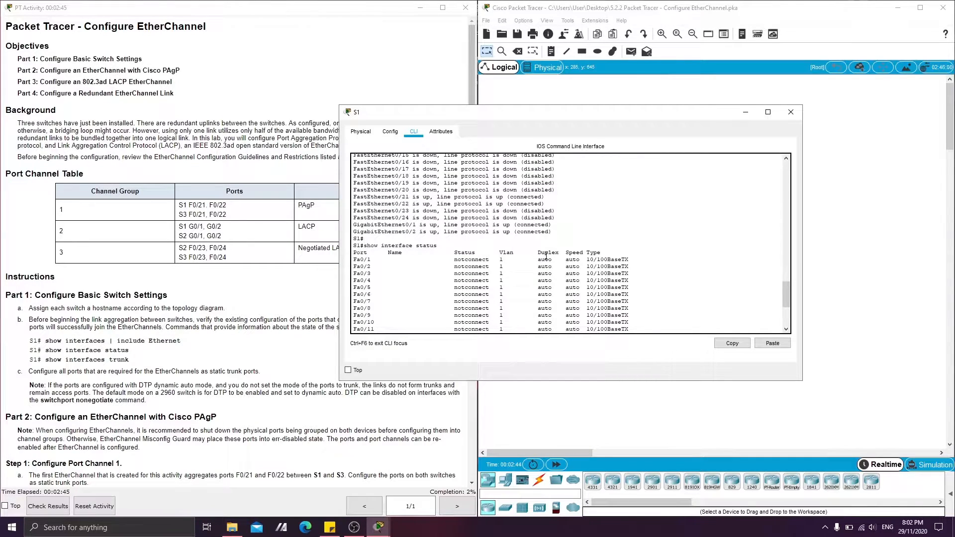
pyautogui.scroll(-5, 403, 284)
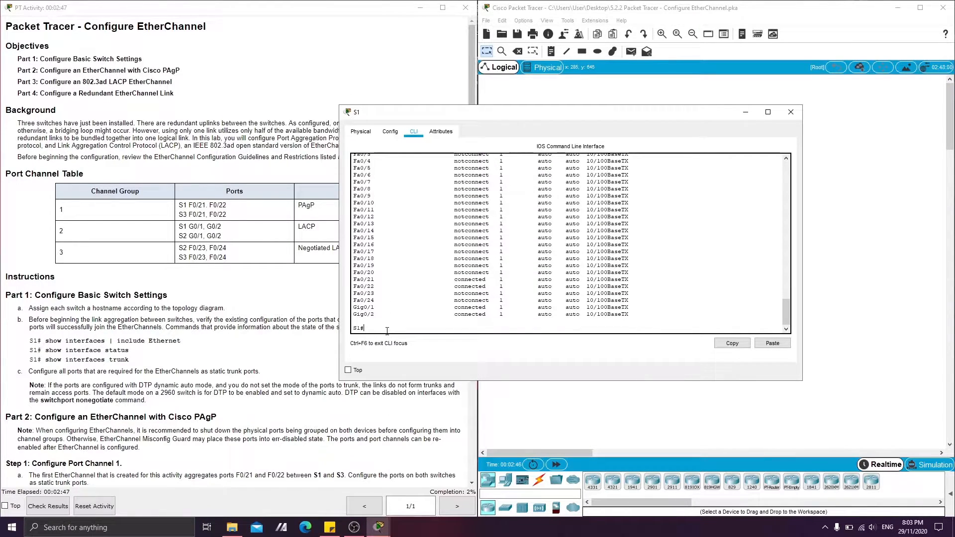
# Check S1's trunk ports with the show interfaces trunk command.
pyautogui.write('show interfaces trunk')
pyautogui.press('Return')
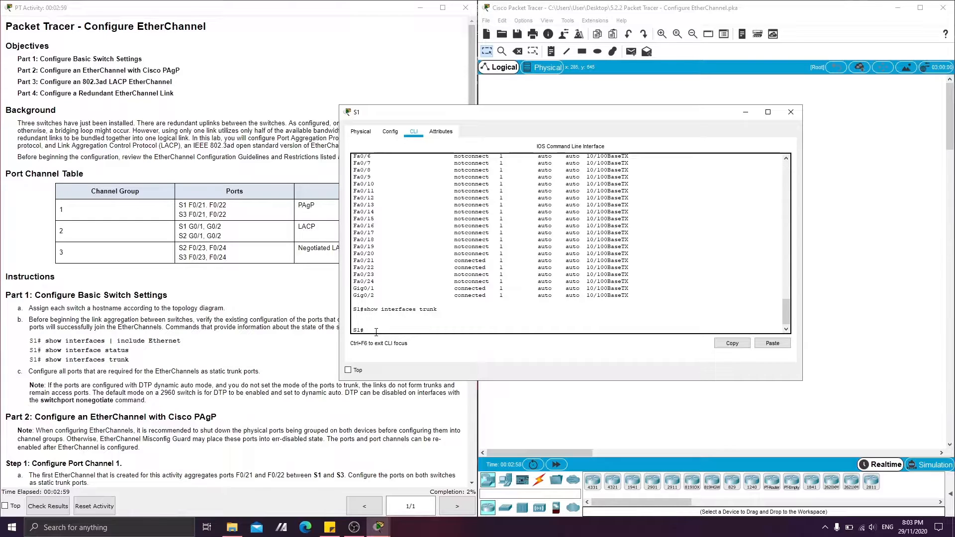
# In S1's global configuration mode, set interface range fa 0/21-22 , g 0/1-2 to trunk with switchport mode trunk.
pyautogui.scroll(-2, 172, 339)
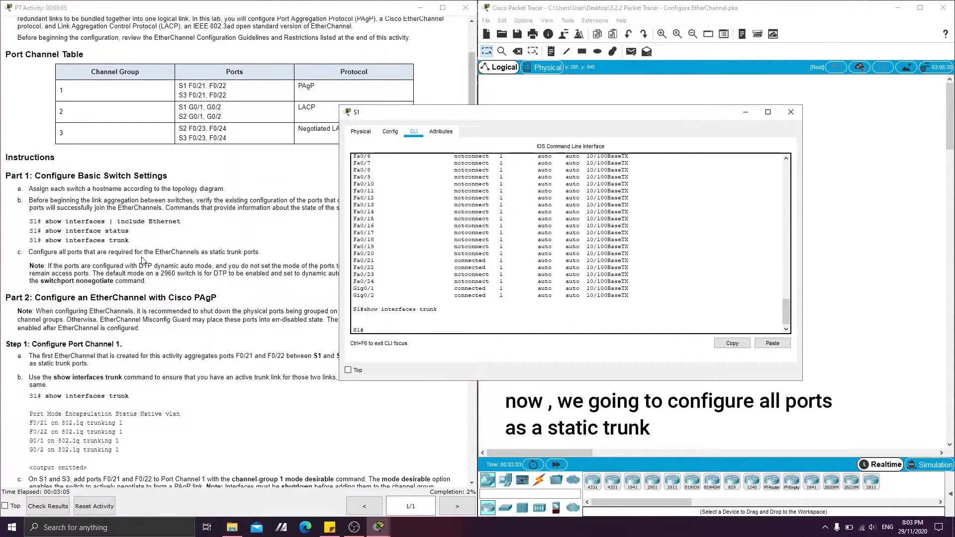
pyautogui.click(413, 323)
pyautogui.write('config t')
pyautogui.press('Return')
pyautogui.press('Return')
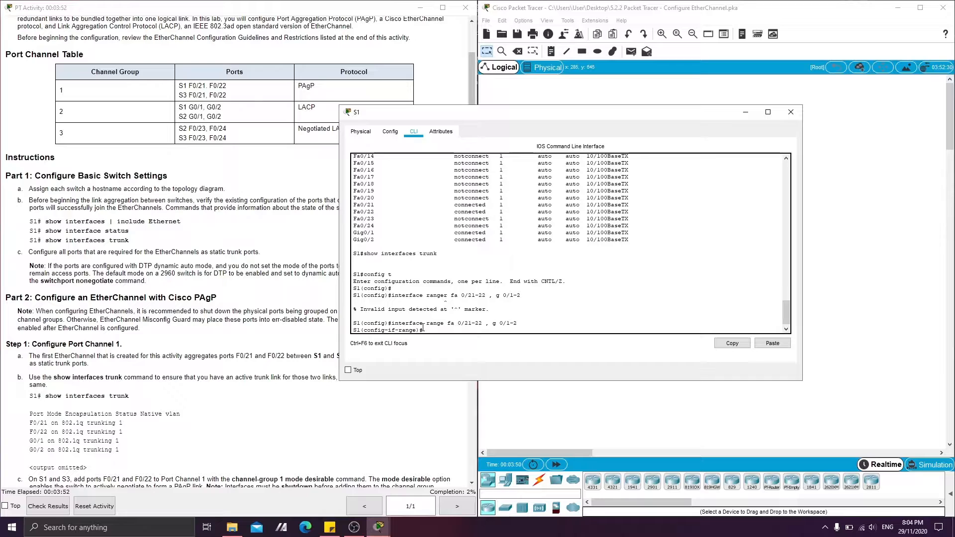
pyautogui.write('switchport mode trunk')
pyautogui.press('Return')
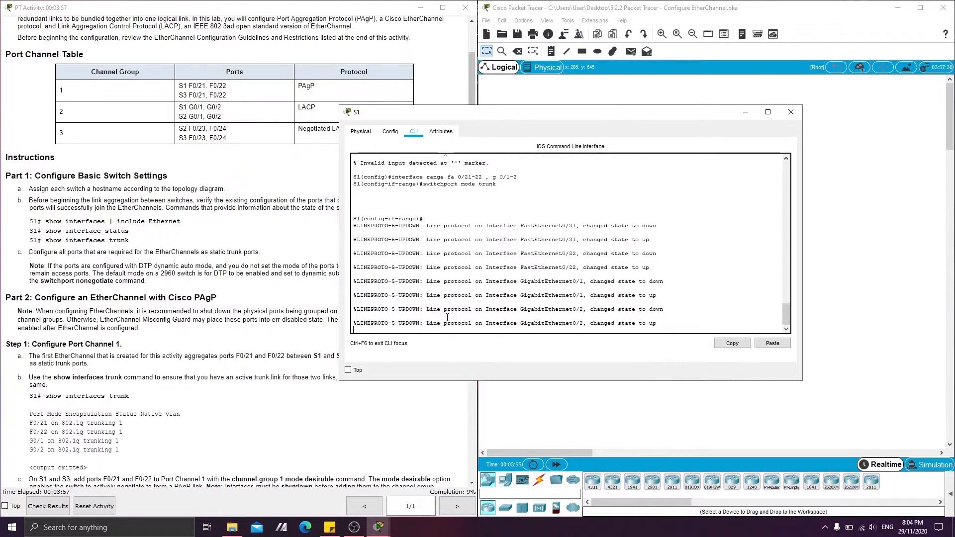
pyautogui.press('Return')
# Move the S1 window aside to check the link states in the topology, and minimize that window.
pyautogui.moveTo(580, 118); pyautogui.dragTo(377, 172)
pyautogui.click(713, 225)
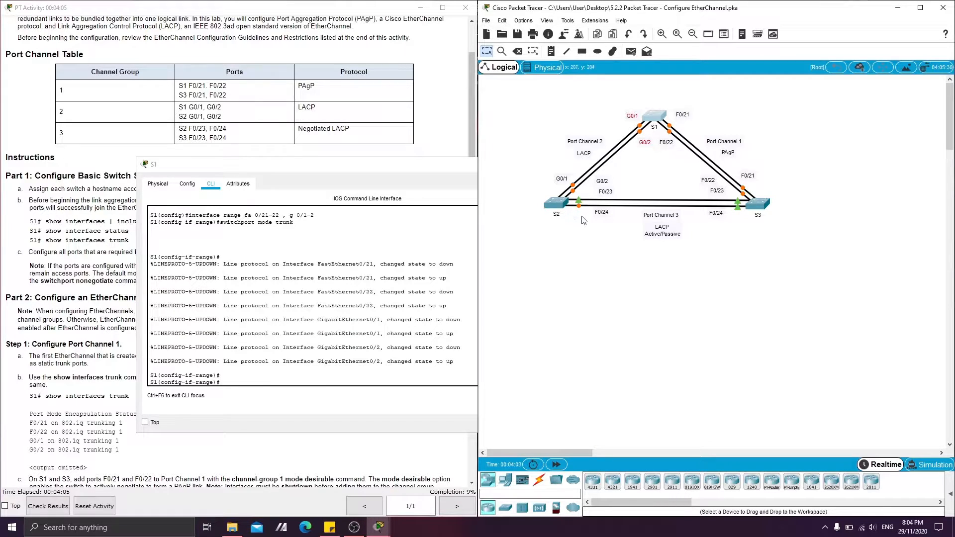
pyautogui.click(379, 189)
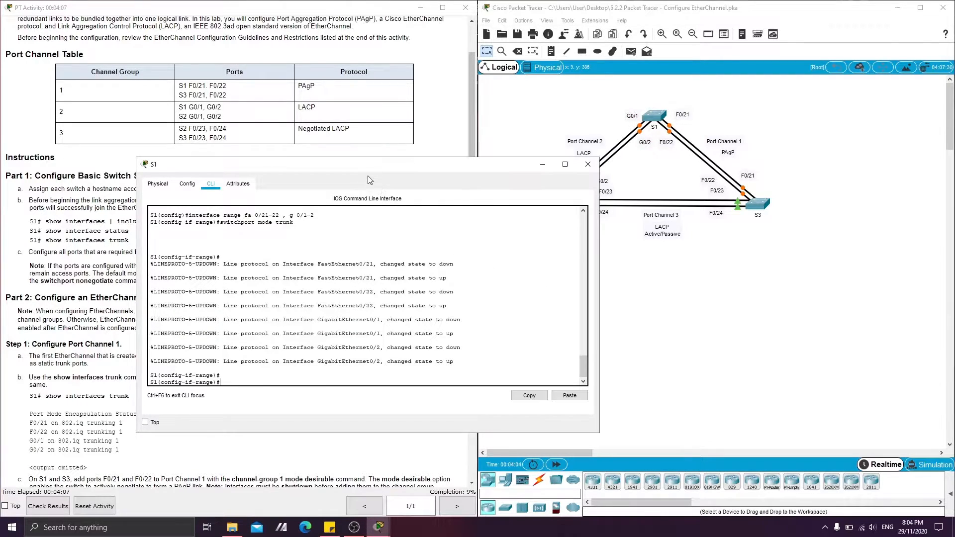
pyautogui.click(542, 164)
# Open switch S2's command line and select interface range fa 0/23-24 , g 0/1-2 in global configuration mode.
pyautogui.click(555, 203)
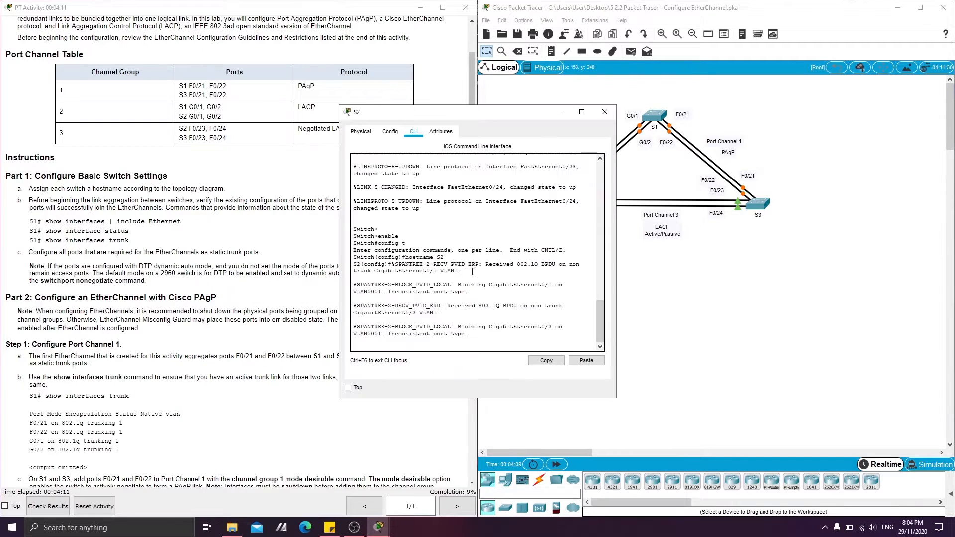
pyautogui.press('Return')
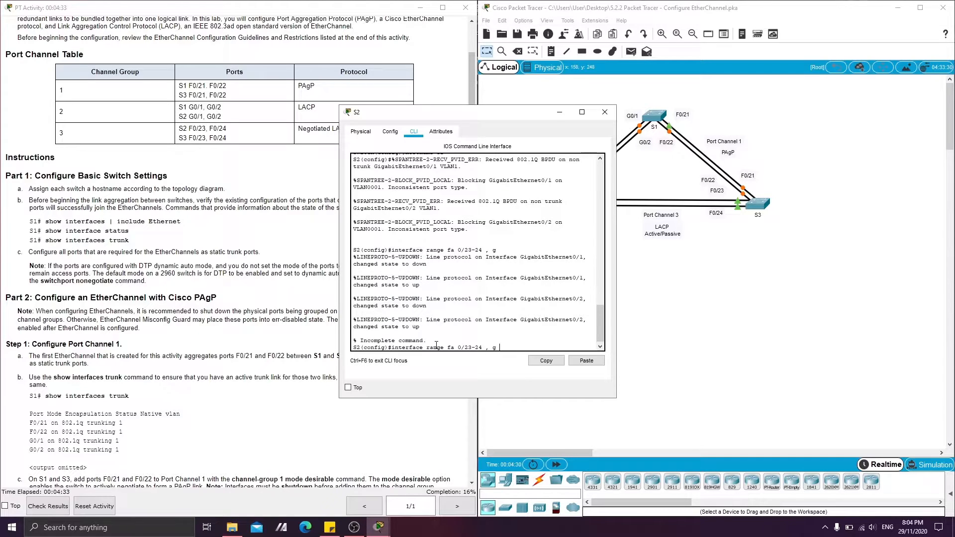
pyautogui.write('/23-24 , g 0/2')
pyautogui.press('BackSpace')
pyautogui.write('1-2')
pyautogui.press('Return')
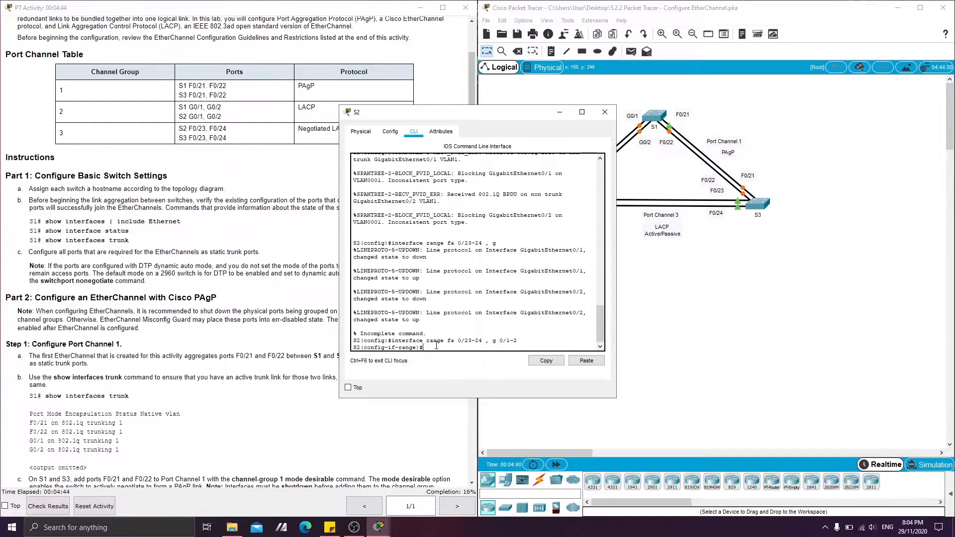
# Set S2's selected ports to trunk with switchport mode trunk, and minimize the S2 window.
pyautogui.write('switchport mi')
pyautogui.press('BackSpace')
pyautogui.write('oee trunk')
pyautogui.press('Return')
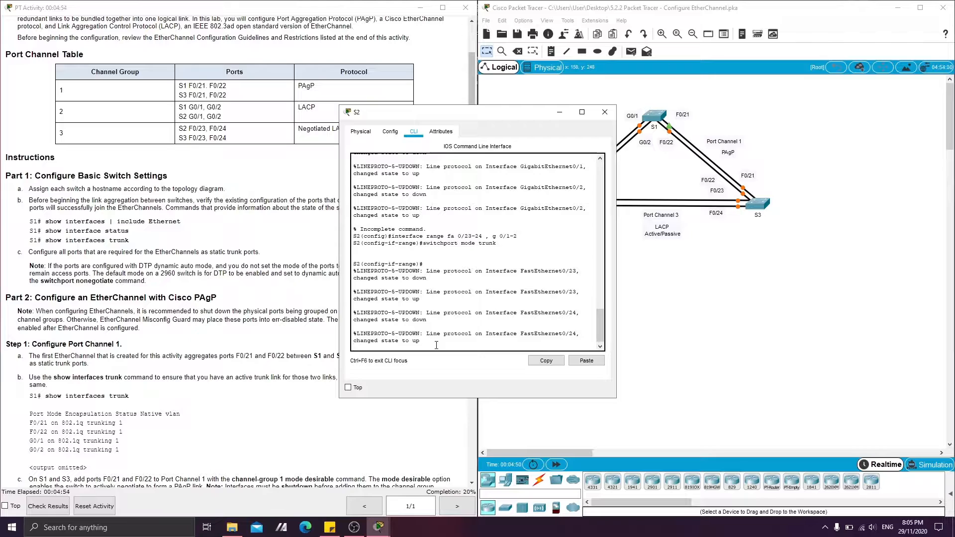
pyautogui.press('Return')
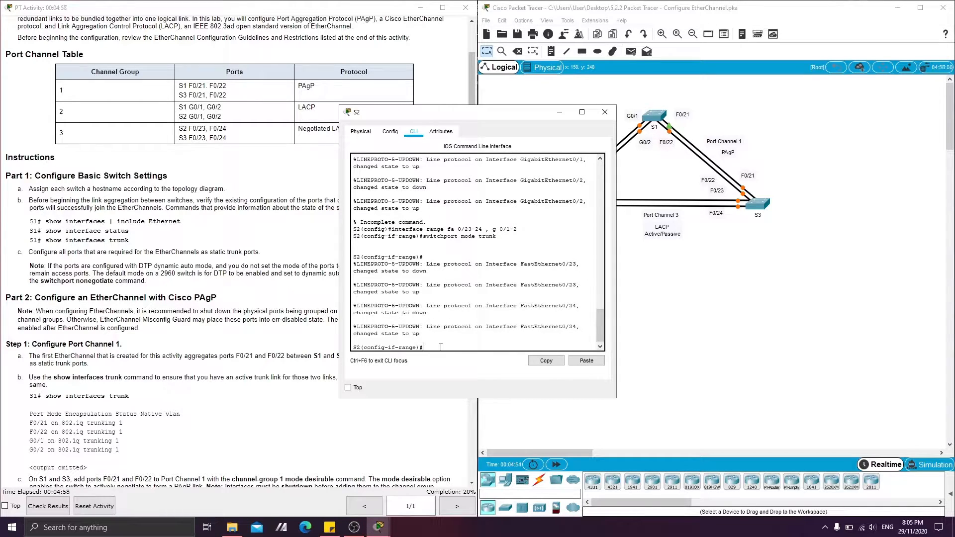
pyautogui.click(605, 112)
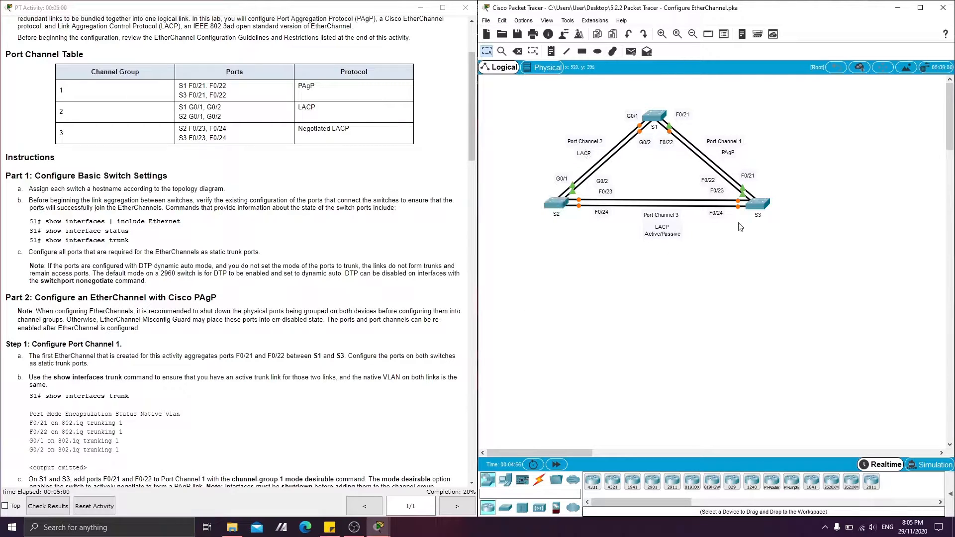
# Open switch S3's command line at its global configuration prompt.
pyautogui.click(758, 210)
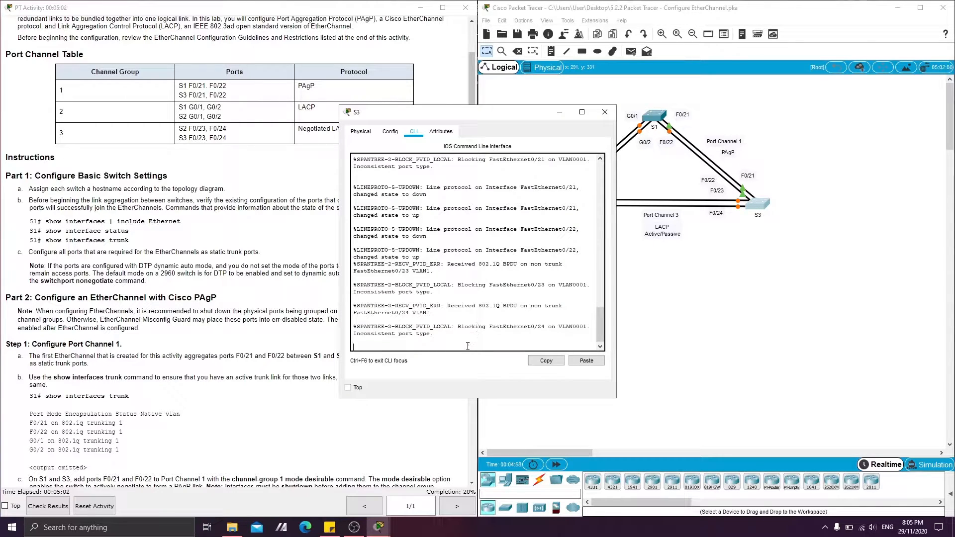
pyautogui.press('Return')
pyautogui.press('Return')
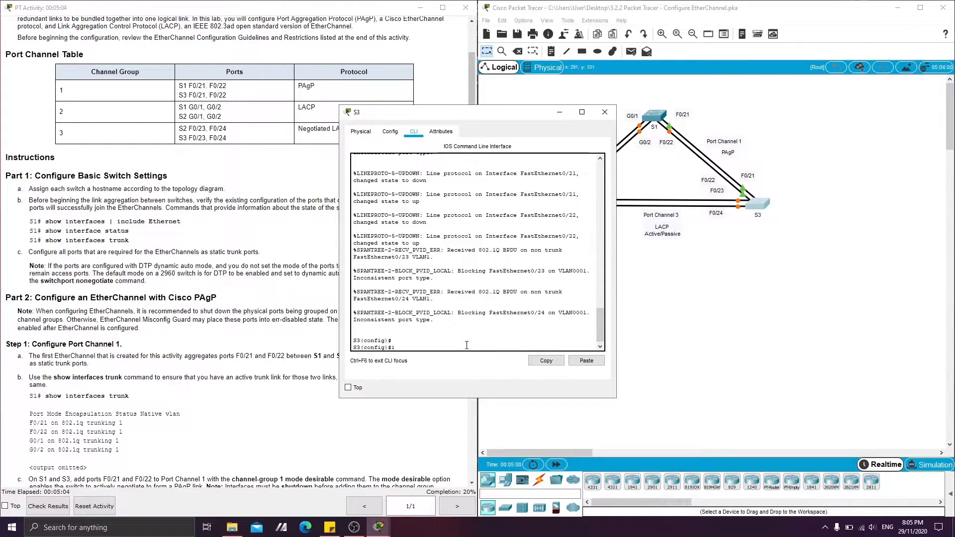
# Try to select S3's ports with interface range 0/21-24, and retry the command as interface range fa 0/21-24.
pyautogui.write('interfc')
pyautogui.write('ce range 0')
pyautogui.write('/21-24')
pyautogui.press('Return')
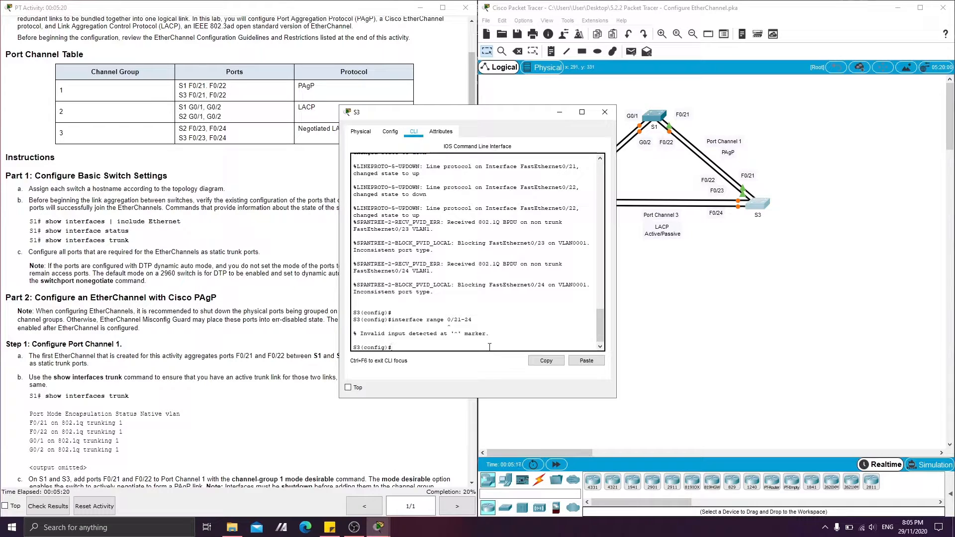
pyautogui.press('Up')
pyautogui.write('fa')
pyautogui.press('Return')
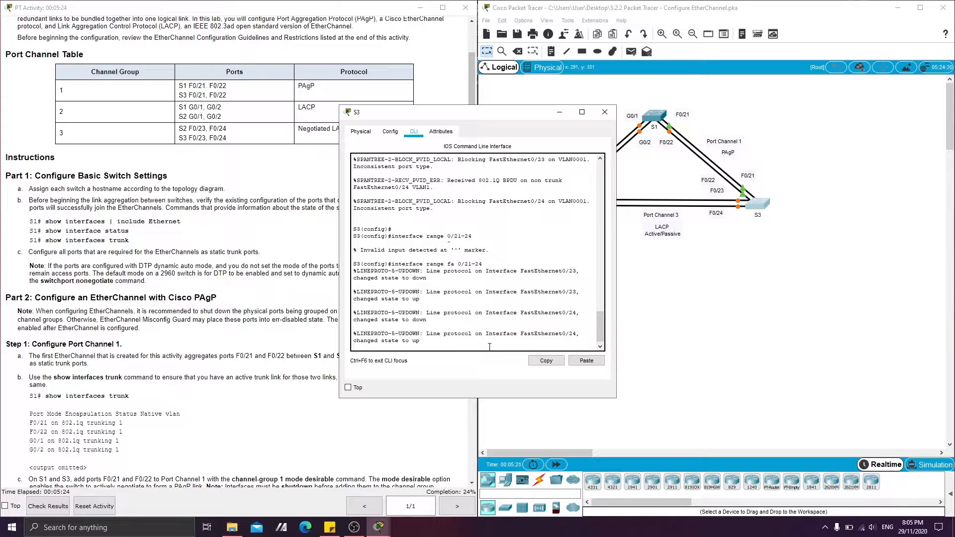
pyautogui.press('Up')
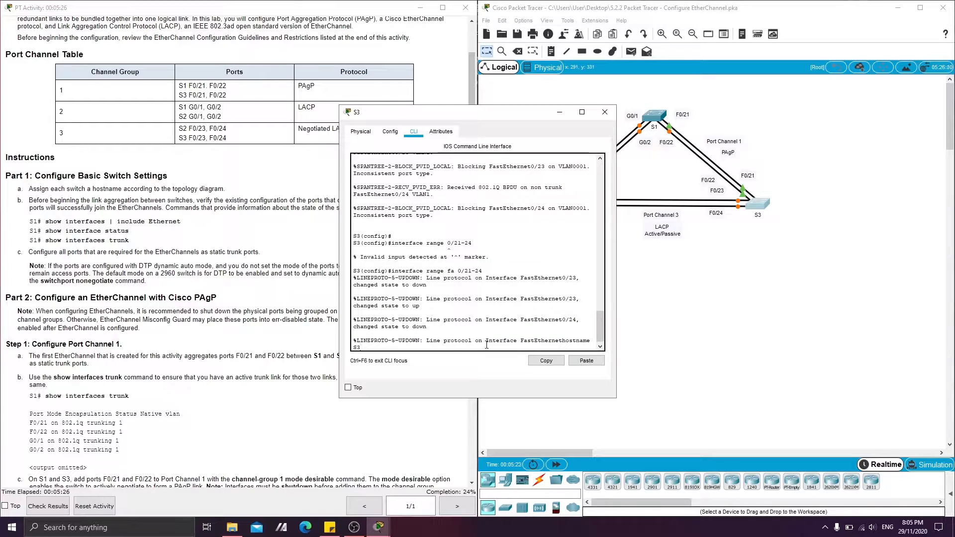
pyautogui.press('BackSpace')
pyautogui.press('BackSpace')
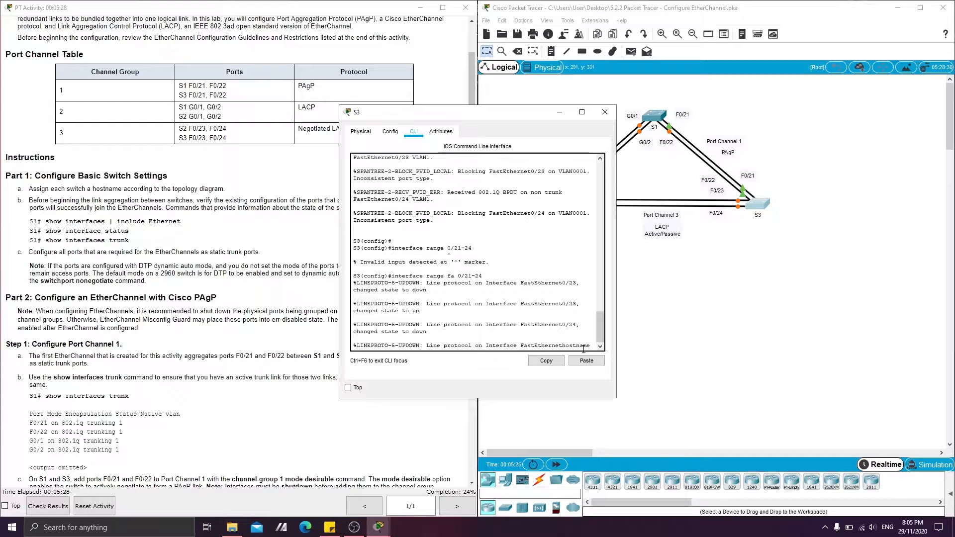
pyautogui.press('BackSpace')
pyautogui.press('BackSpace')
pyautogui.press('BackSpace')
pyautogui.press('BackSpace')
pyautogui.press('BackSpace')
pyautogui.press('BackSpace')
pyautogui.press('BackSpace')
pyautogui.press('BackSpace')
pyautogui.press('Return')
pyautogui.press('Up')
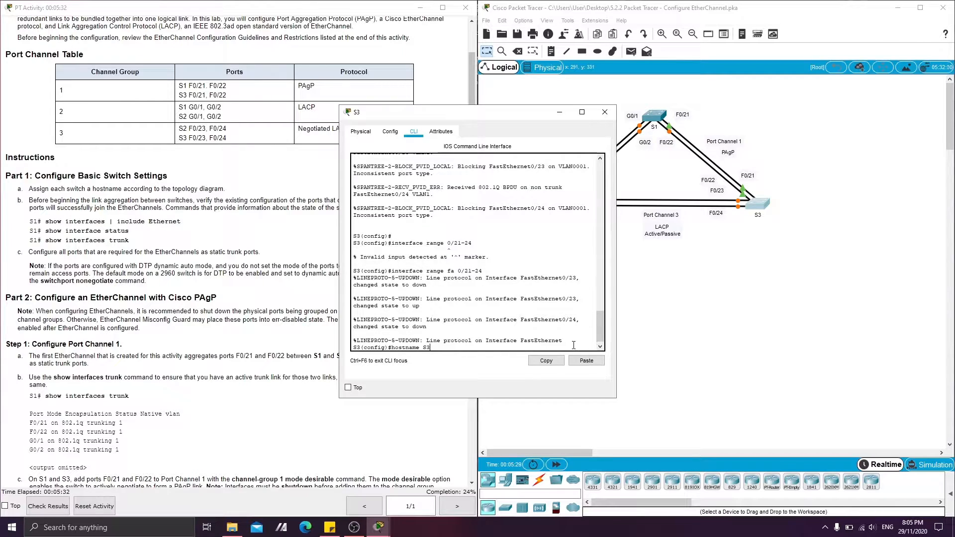
pyautogui.press('BackSpace')
pyautogui.press('BackSpace')
pyautogui.press('BackSpace')
pyautogui.press('BackSpace')
pyautogui.press('BackSpace')
pyautogui.press('BackSpace')
pyautogui.press('BackSpace')
pyautogui.press('BackSpace')
pyautogui.press('BackSpace')
pyautogui.press('BackSpace')
# Select ports 21 to 24 on S3 with the command interface range fa 0/21-24.
pyautogui.write('interface range fa 0/21-24')
pyautogui.press('Return')
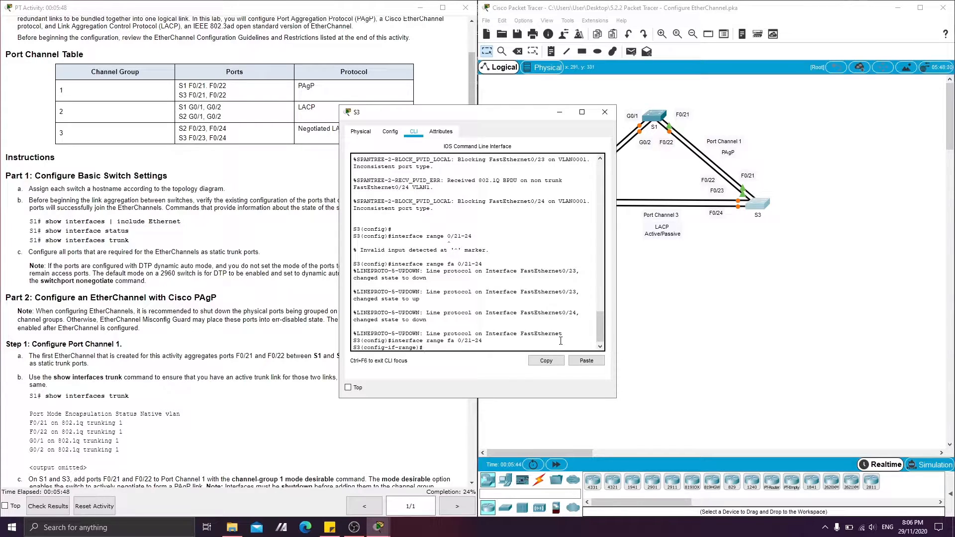
# Set S3's selected ports to trunk with switchport mode trunk, and minimize the S3 window.
pyautogui.write('switchport m')
pyautogui.write('ode trunk')
pyautogui.press('Return')
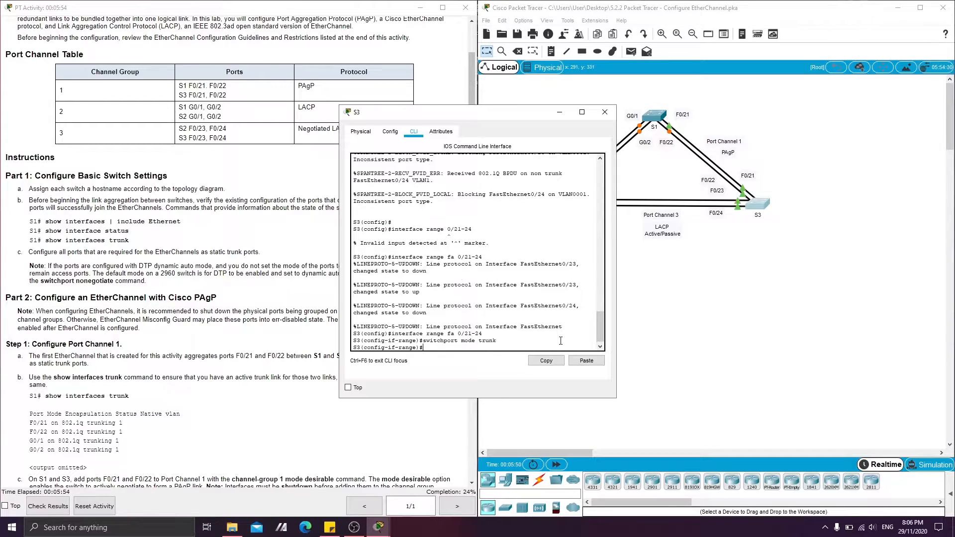
pyautogui.press('Return')
pyautogui.click(558, 116)
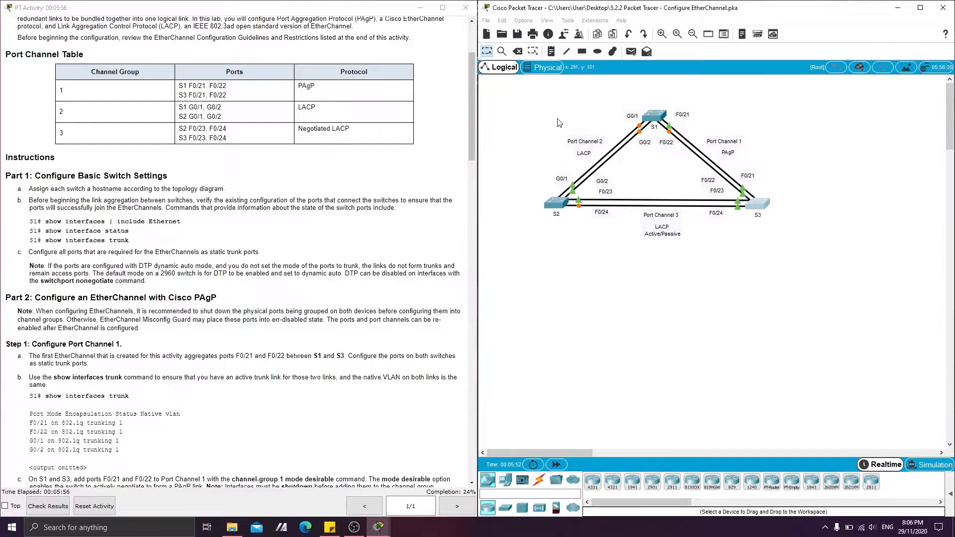
# Read on to Part 2 of the instructions, reopen S1's command line and return to privileged EXEC mode with end.
pyautogui.scroll(-5, 138, 320)
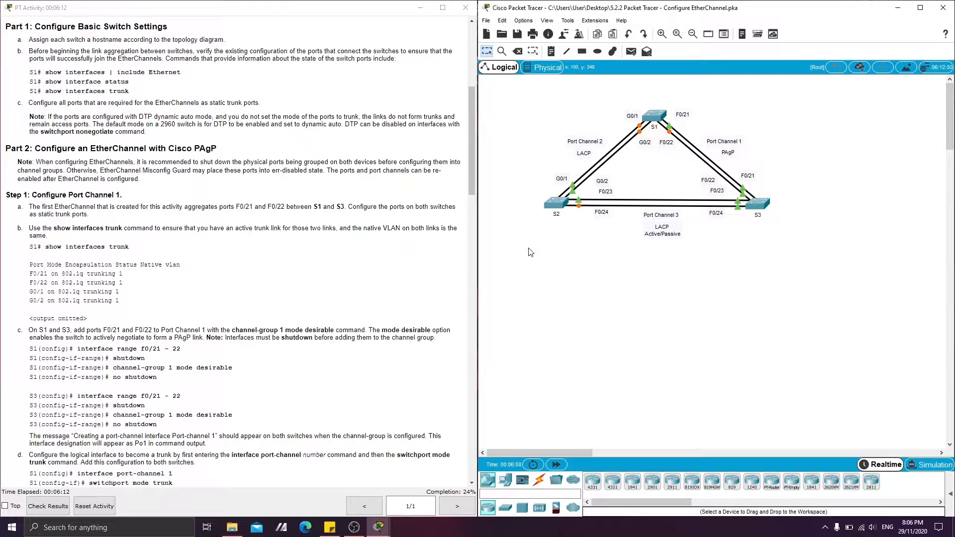
pyautogui.click(652, 116)
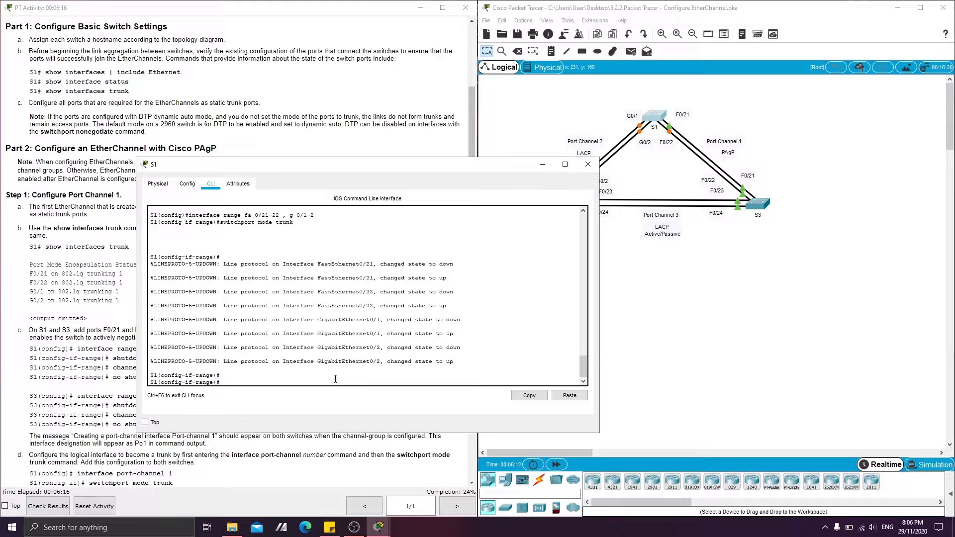
pyautogui.press('Return')
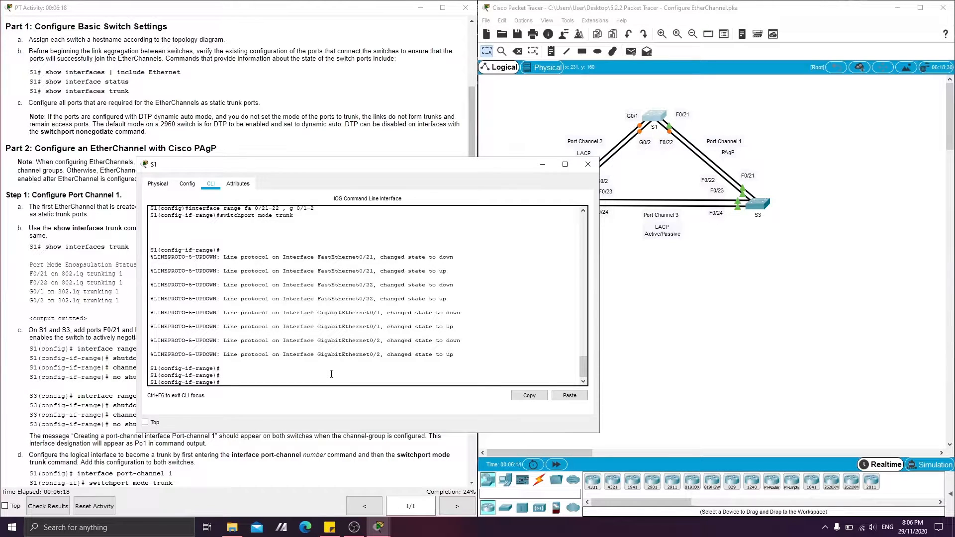
pyautogui.write('end')
pyautogui.press('Return')
pyautogui.press('Return')
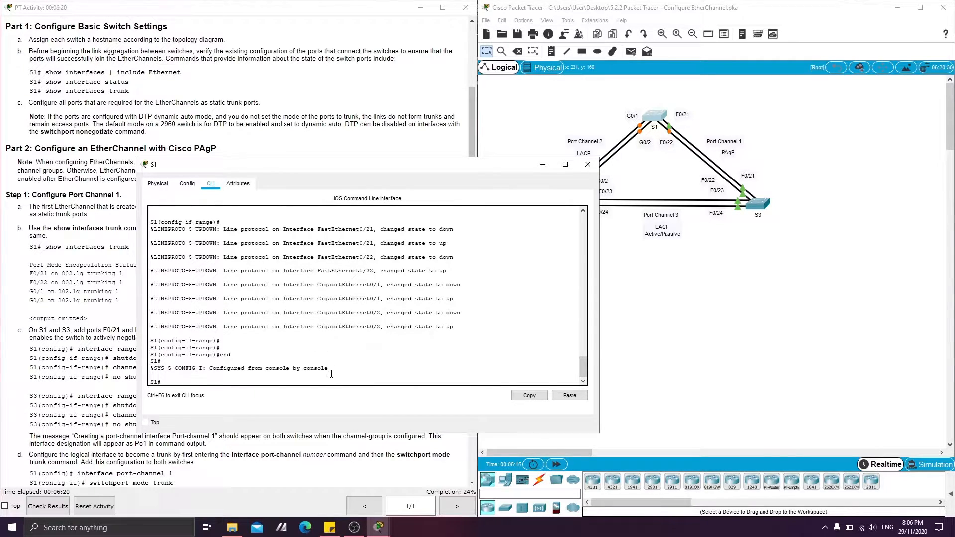
pyautogui.press('Return')
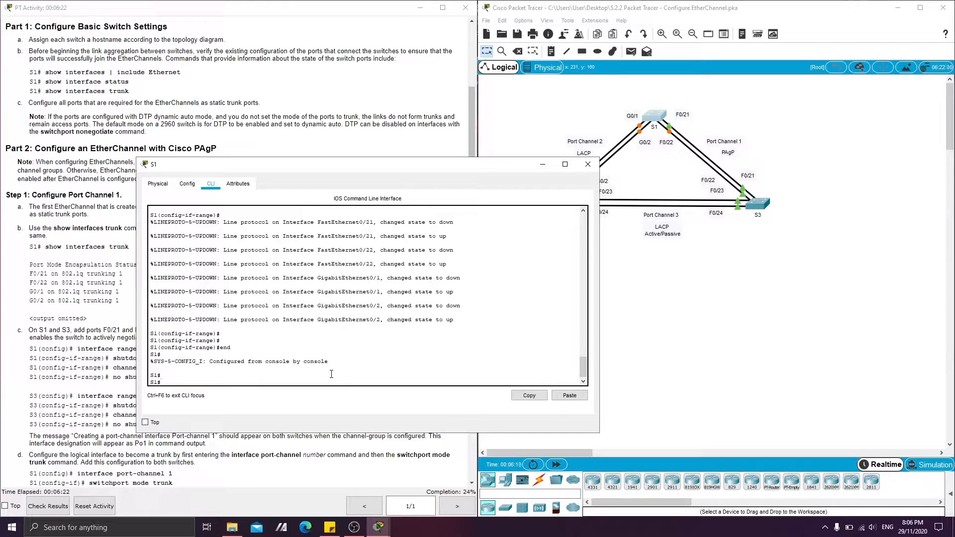
# Run show interface trunk on S1, review the port modes and allowed VLANs, and minimize the S1 window.
pyautogui.write('show interface trunk')
pyautogui.press('Return')
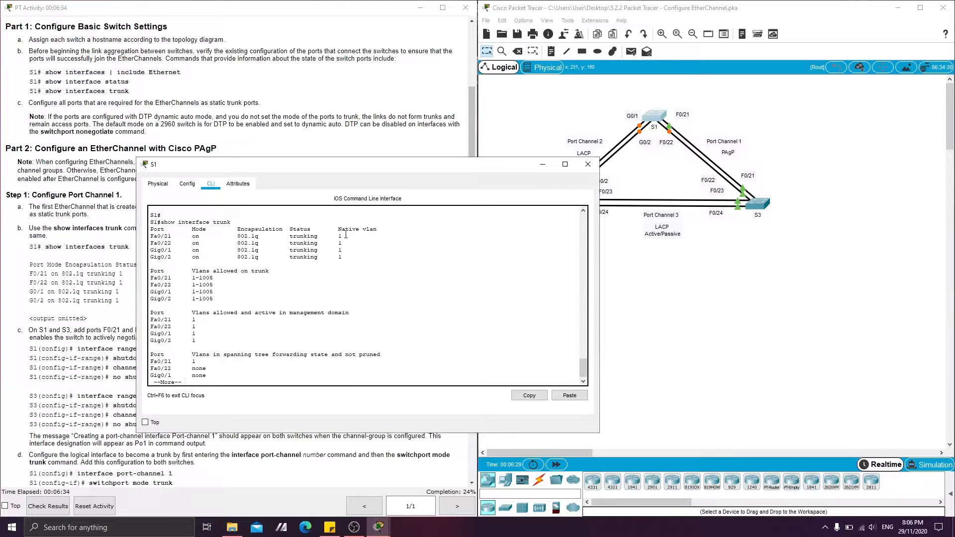
pyautogui.moveTo(193, 271); pyautogui.dragTo(269, 272)
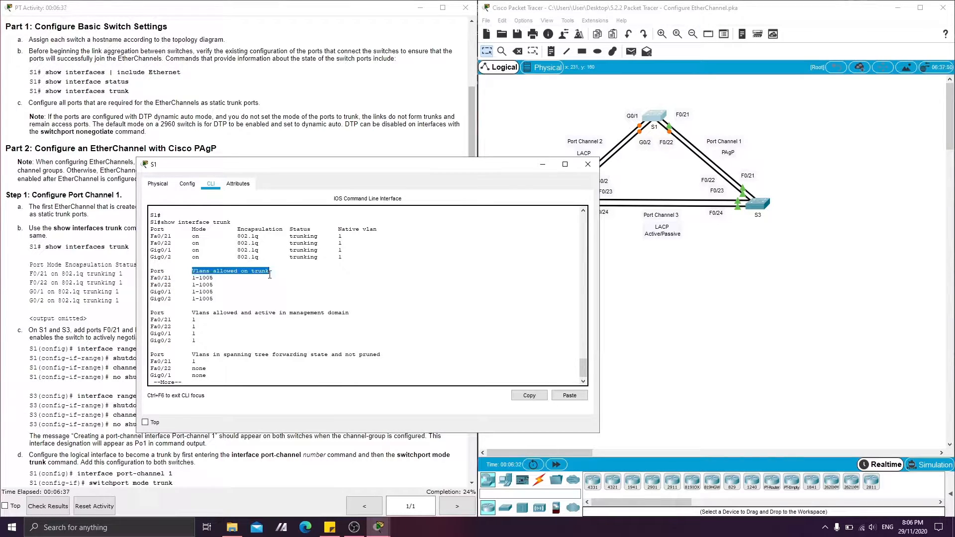
pyautogui.click(544, 164)
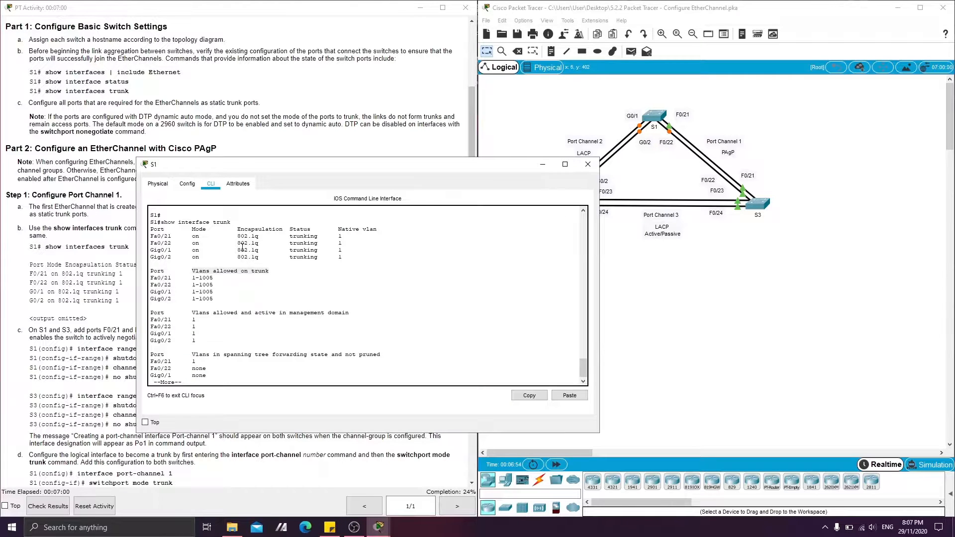
pyautogui.moveTo(193, 237); pyautogui.dragTo(317, 356)
pyautogui.click(290, 277)
pyautogui.click(542, 165)
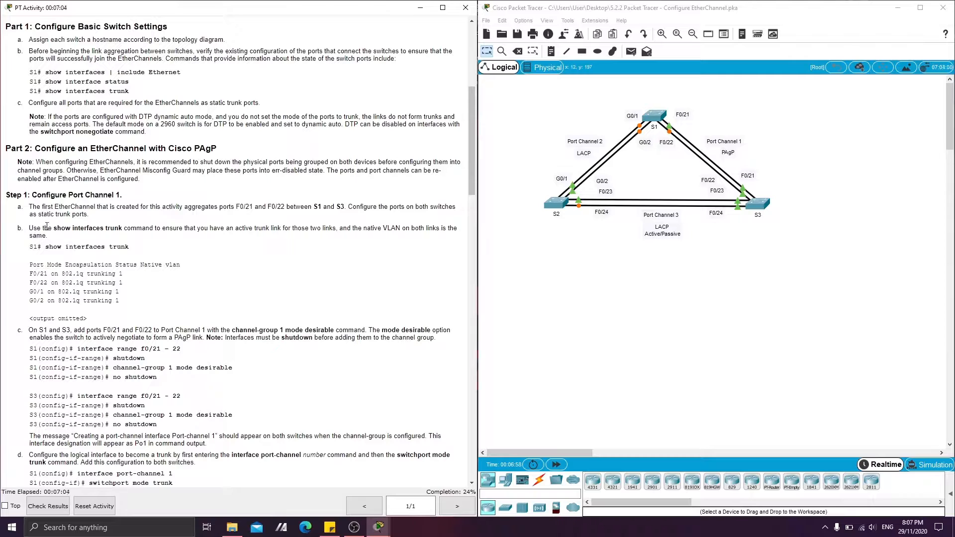
# Reread the instruction on active trunks and matching native VLANs, check it against S1's trunk output, and minimize the S1 window.
pyautogui.moveTo(28, 227); pyautogui.dragTo(39, 236)
pyautogui.click(53, 240)
pyautogui.moveTo(386, 532)
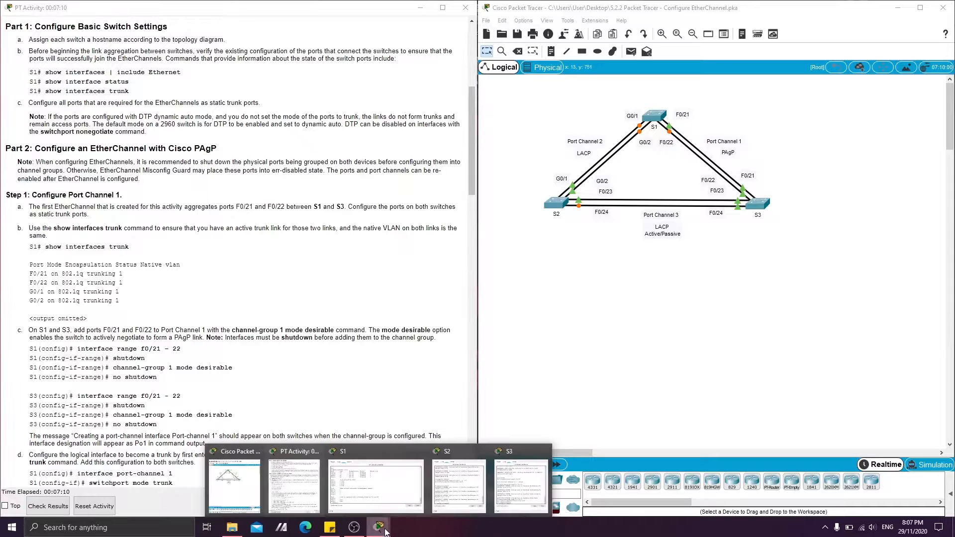
pyautogui.click(346, 490)
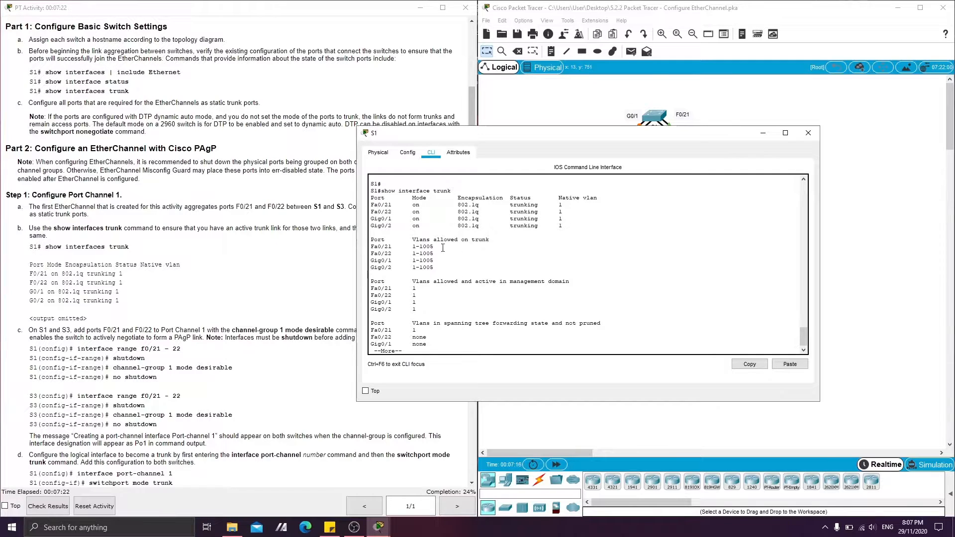
pyautogui.click(763, 135)
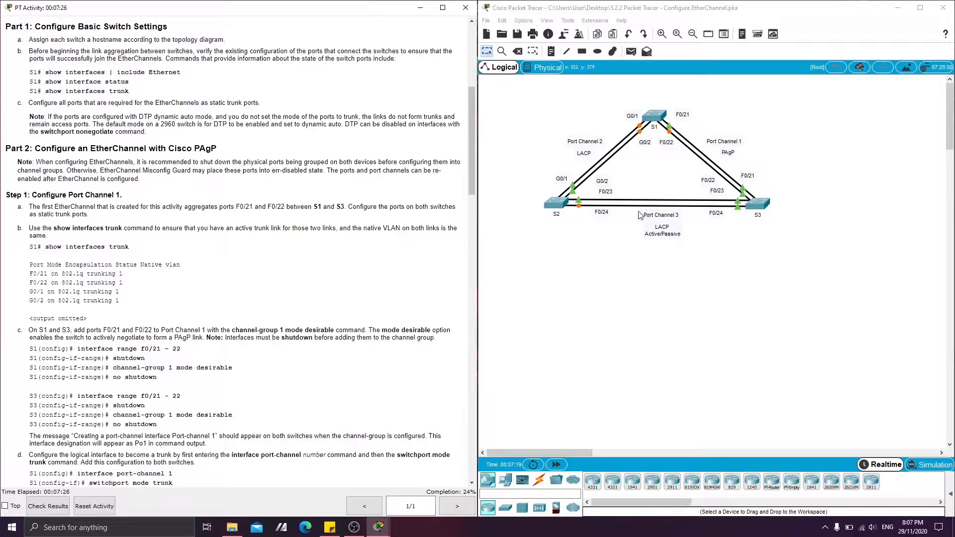
# Reopen S1's command line and page through the remaining trunk output to the privileged EXEC prompt.
pyautogui.click(657, 118)
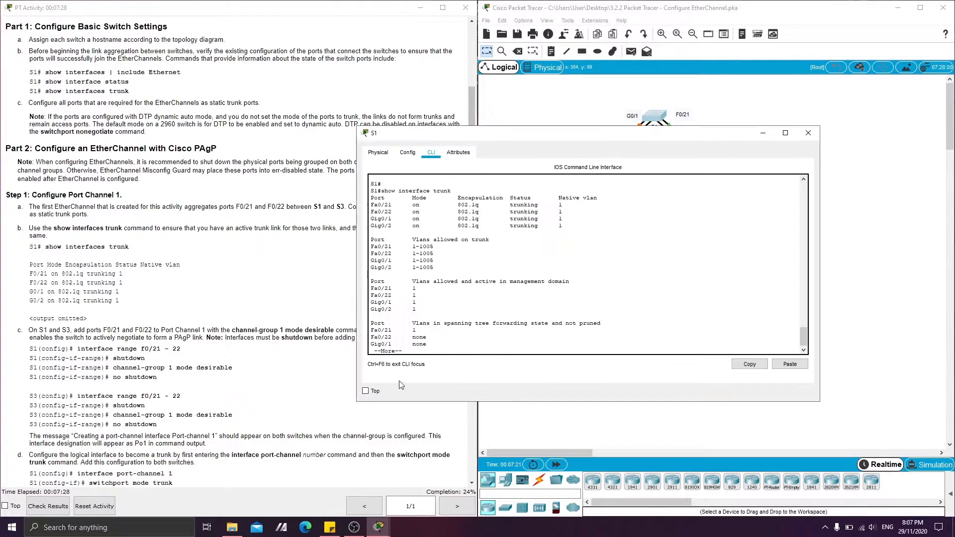
pyautogui.click(429, 350)
pyautogui.press('Return')
pyautogui.press('Return')
pyautogui.press('Return')
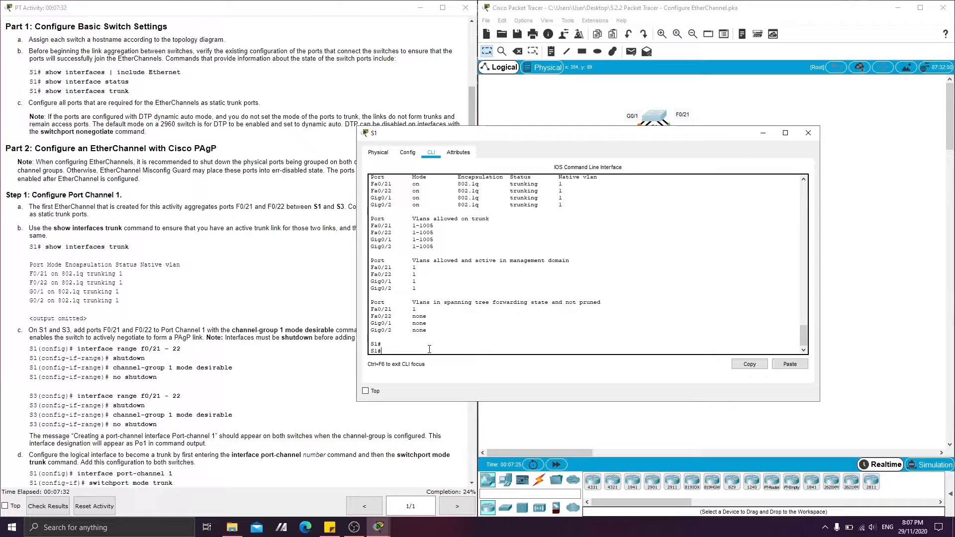
pyautogui.write('interface rn')
pyautogui.press('BackSpace')
pyautogui.press('BackSpace')
# Enter global configuration mode on S1 with config t.
pyautogui.press('BackSpace')
pyautogui.press('BackSpace')
pyautogui.press('BackSpace')
pyautogui.press('BackSpace')
pyautogui.press('BackSpace')
pyautogui.press('BackSpace')
pyautogui.press('BackSpace')
pyautogui.press('BackSpace')
pyautogui.press('BackSpace')
pyautogui.press('BackSpace')
pyautogui.write('congit')
pyautogui.press('BackSpace')
pyautogui.press('BackSpace')
pyautogui.press('BackSpace')
pyautogui.write('fig t')
pyautogui.press('Return')
# Select interface range fa 0/21-22 on S1 and disable its ports with shutdown.
pyautogui.press('Return')
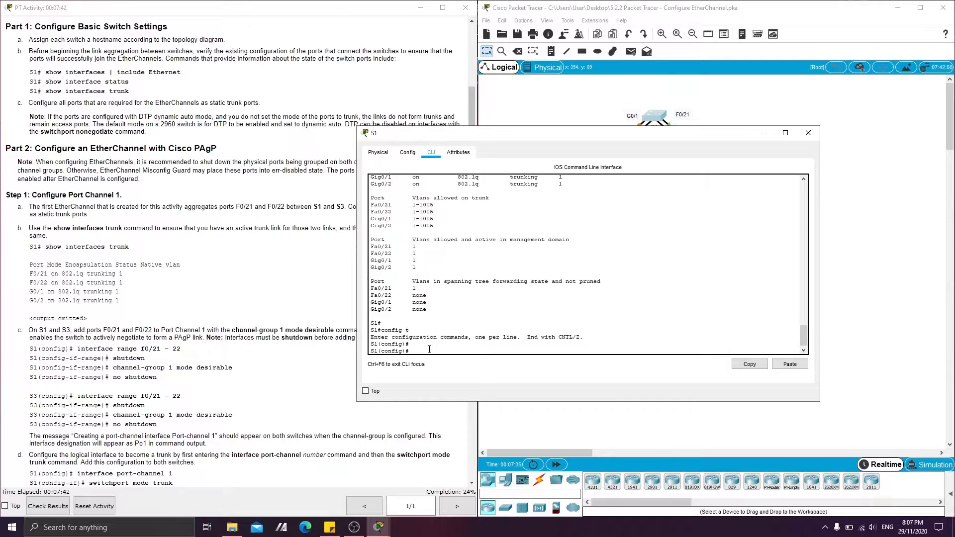
pyautogui.write('interface range fa 0/21-22')
pyautogui.press('Return')
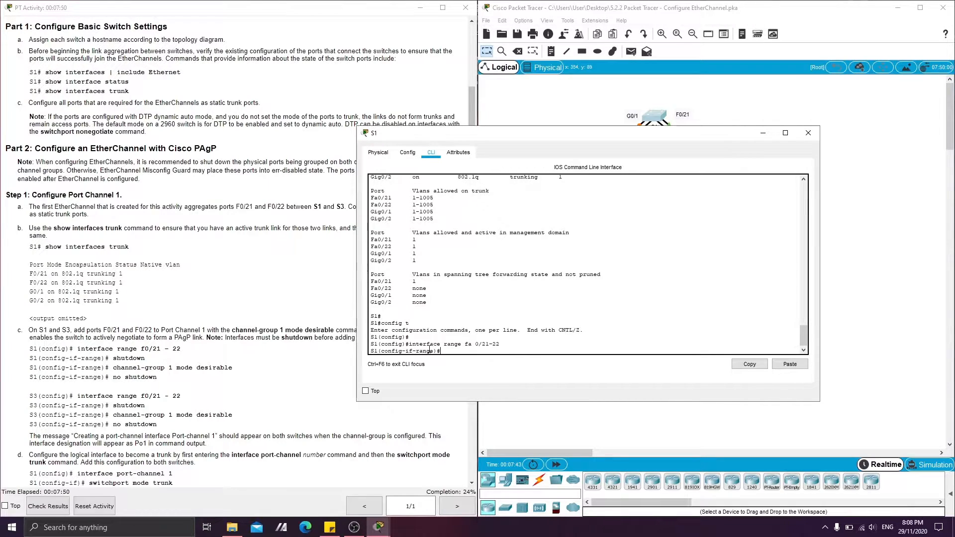
pyautogui.write('shutdown')
pyautogui.press('Return')
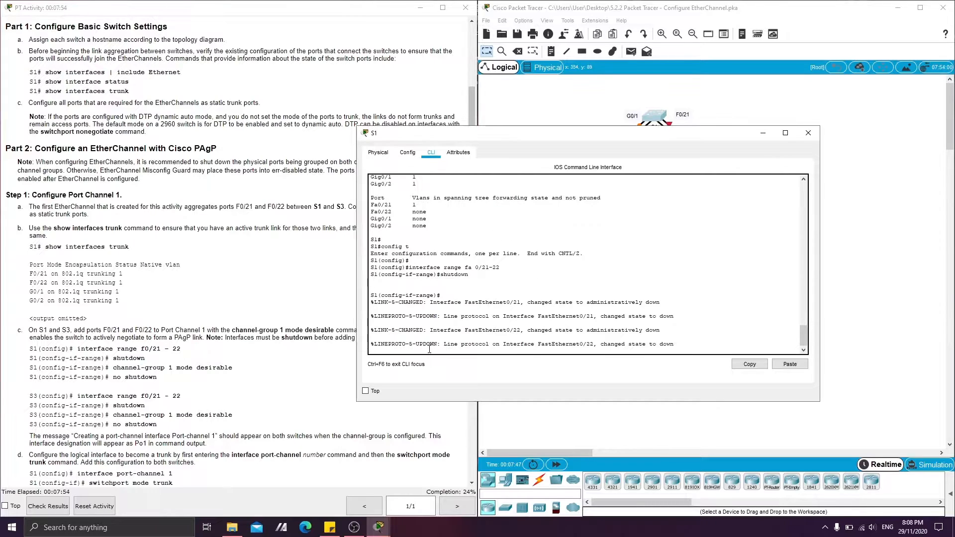
pyautogui.press('Return')
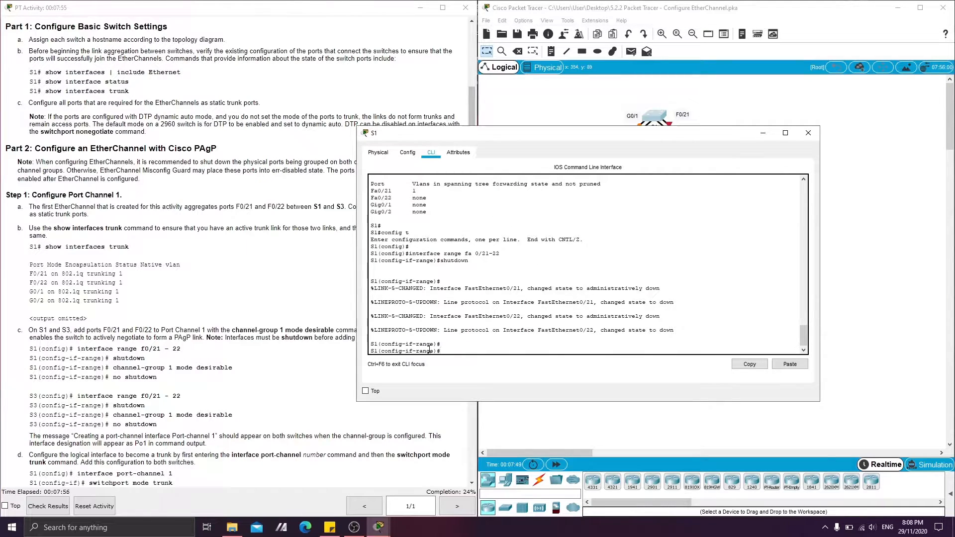
# Assign S1's F0/21-22 ports to Port Channel 1 with channel-group 1 mode desirable.
pyautogui.write('channe')
pyautogui.press('BackSpace')
pyautogui.write('l-group 1 mode desirable')
pyautogui.press('Return')
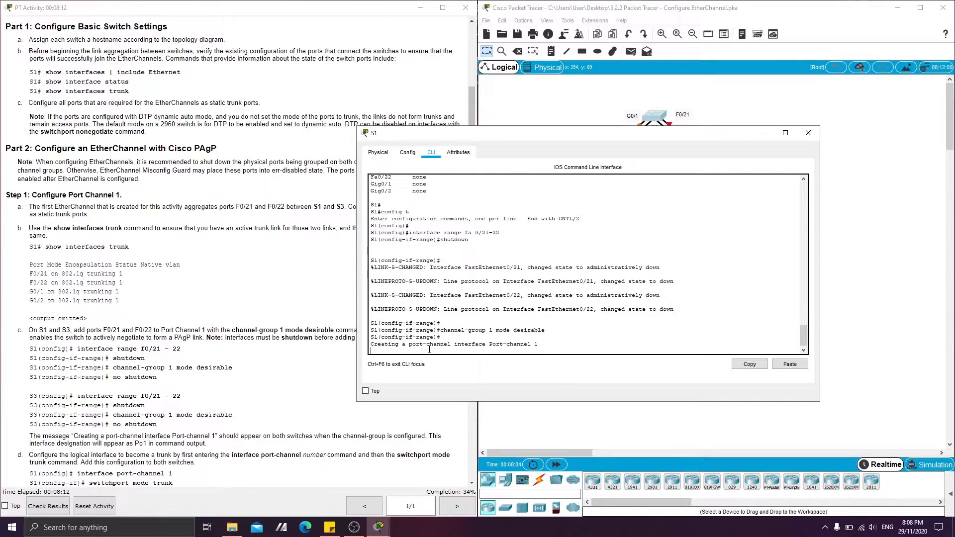
pyautogui.press('Return')
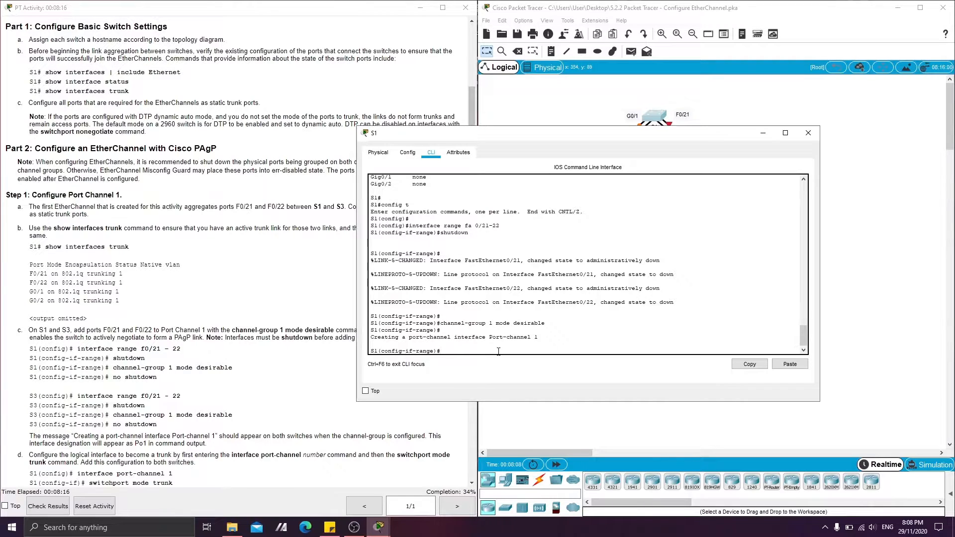
# Re-enable the grouped ports on S1 with no shutdown and minimize the S1 window.
pyautogui.write('no shutdown')
pyautogui.press('Return')
pyautogui.press('Return')
pyautogui.press('Return')
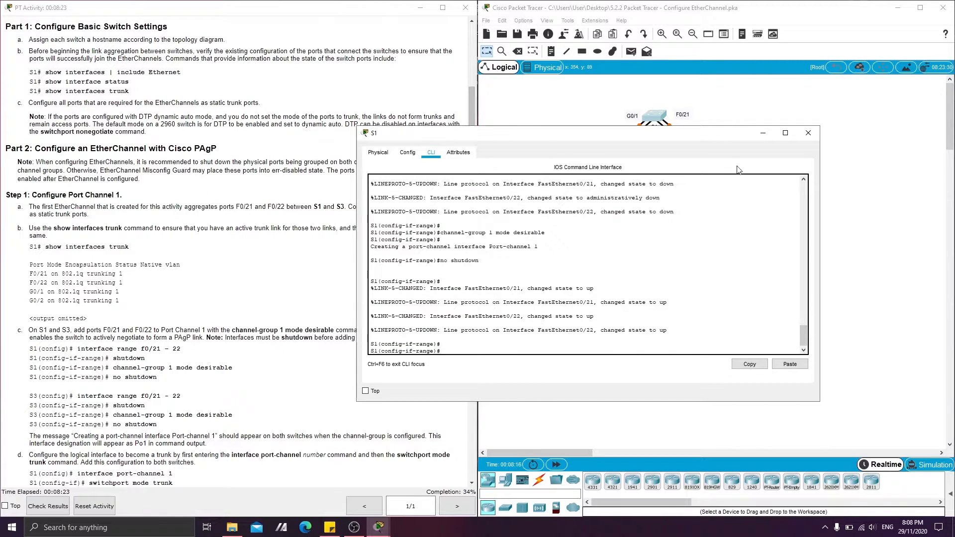
pyautogui.click(765, 135)
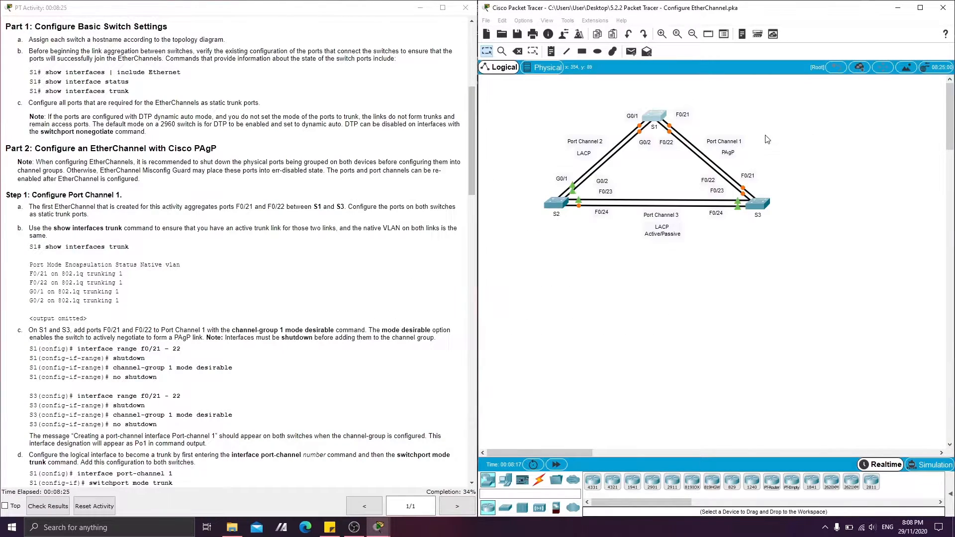
# Open S3's command line, leave interface configuration with end, and enter global configuration mode with config t.
pyautogui.click(758, 204)
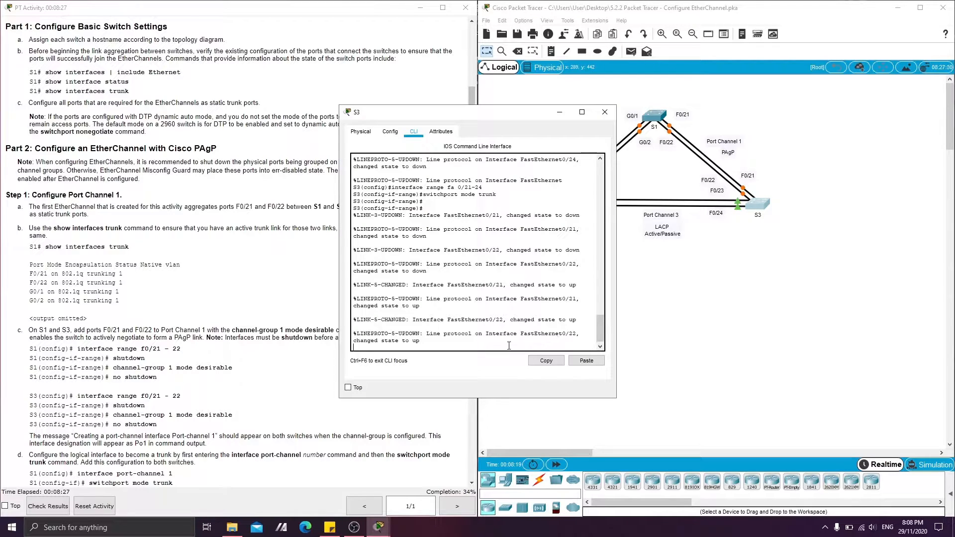
pyautogui.press('Return')
pyautogui.press('Return')
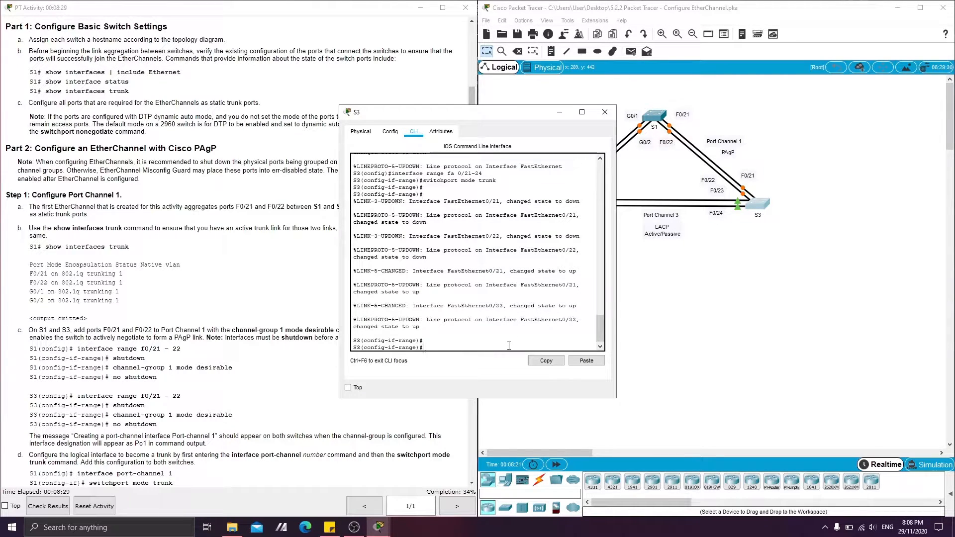
pyautogui.write('end')
pyautogui.press('Return')
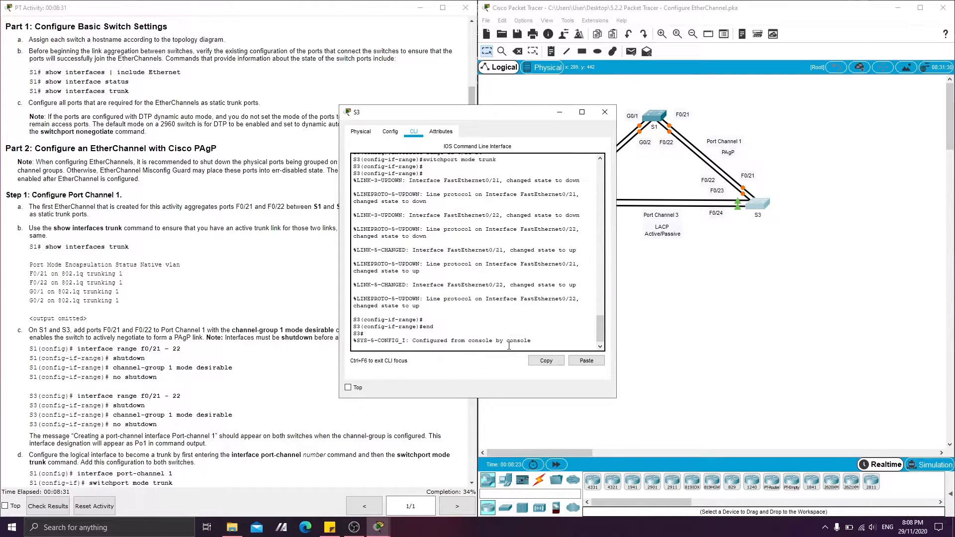
pyautogui.press('Return')
pyautogui.write('co')
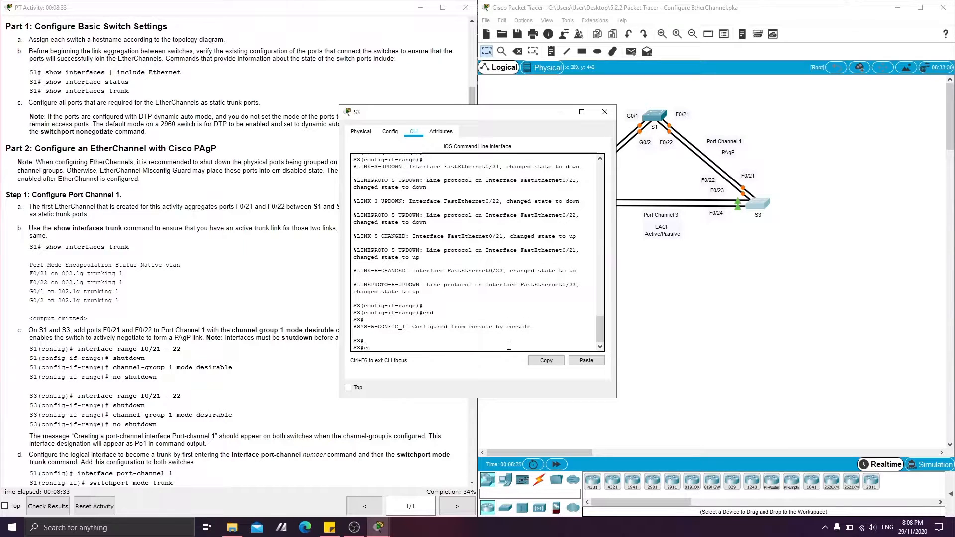
pyautogui.write('nfig t')
pyautogui.press('Return')
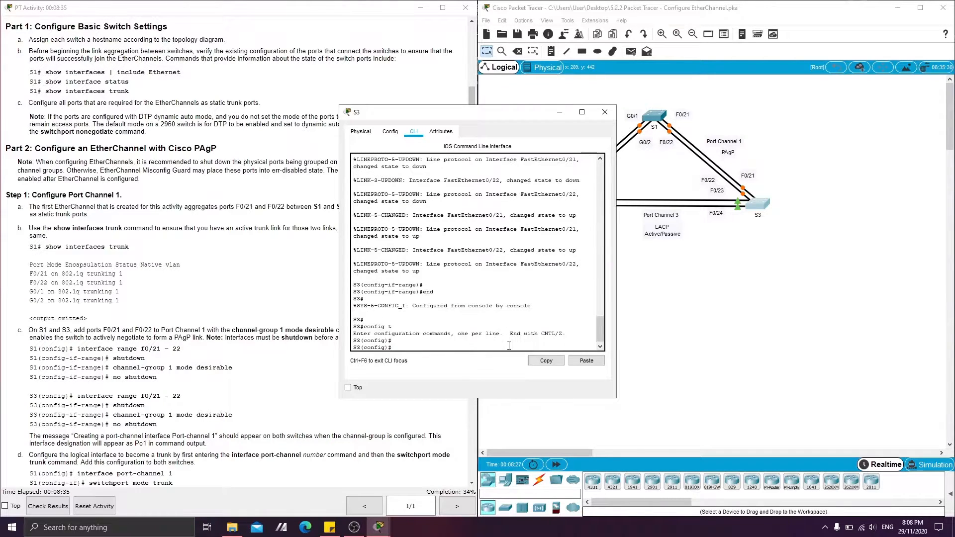
# Select interface range fa 0/21-22 on S3 and disable its ports with shutdown.
pyautogui.write('interface range fa 0/21-22')
pyautogui.press('Return')
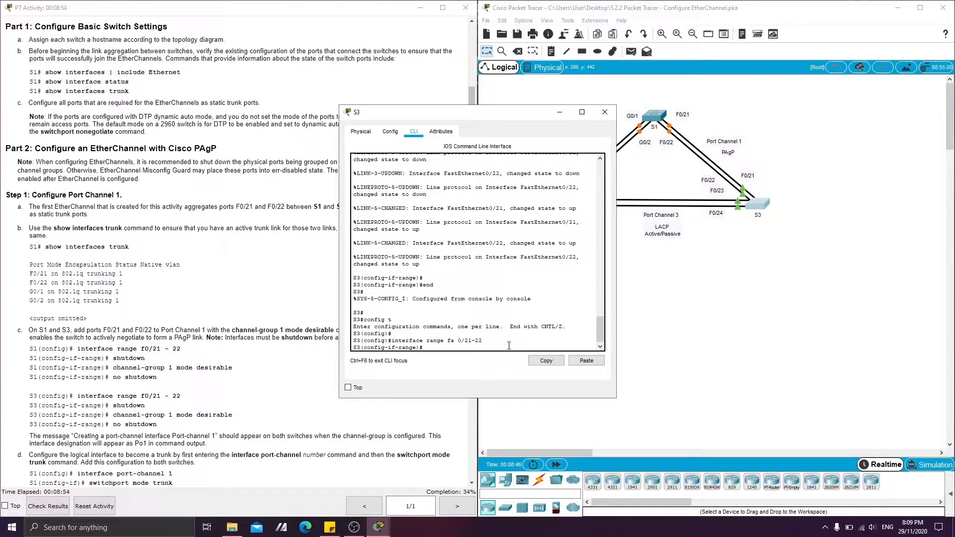
pyautogui.write('shutdown')
pyautogui.press('Return')
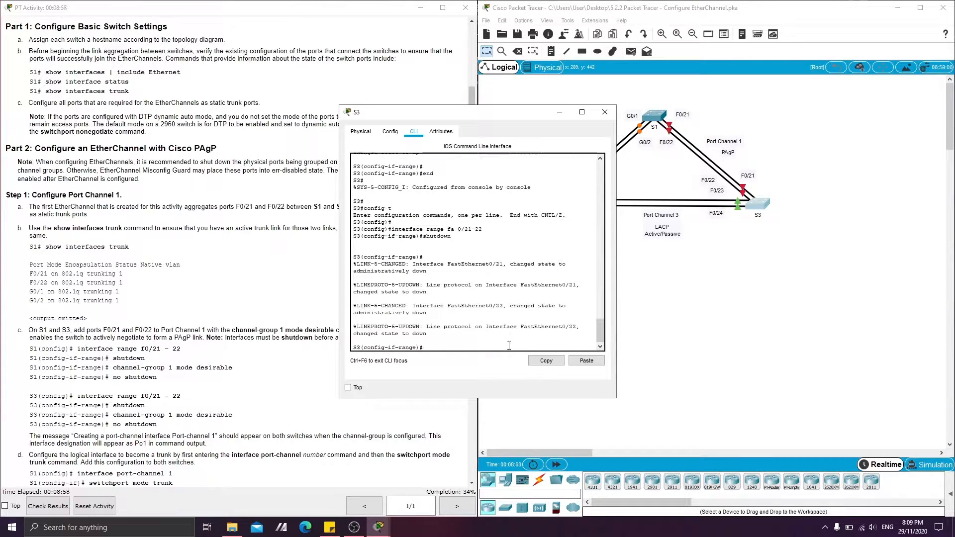
# Assign S3's F0/21-22 ports to Port Channel 1 with channel-group 1 mode desirable.
pyautogui.write('channel-group 1 mode desirable')
pyautogui.press('Return')
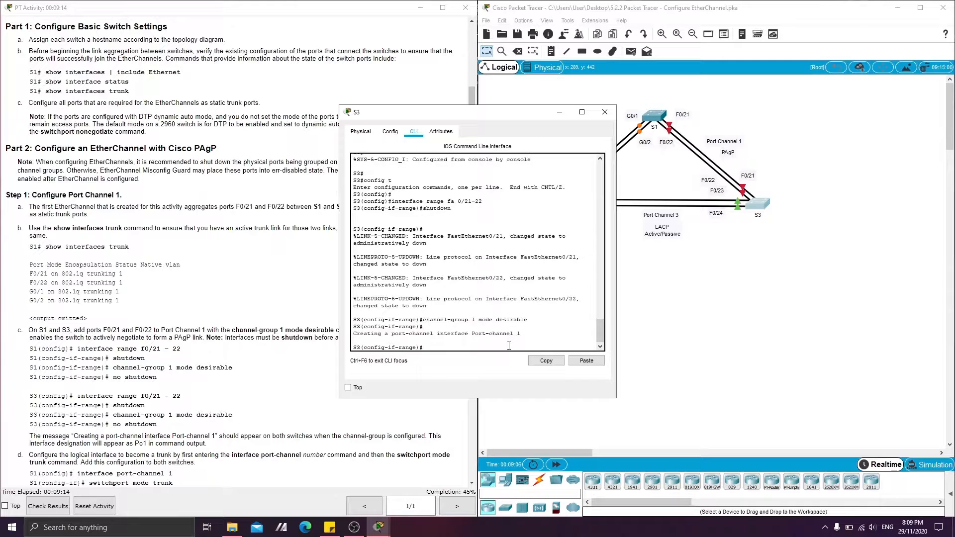
# Re-enable the grouped ports on S3 with no shutdown and minimize the S3 window.
pyautogui.write('no shutdown')
pyautogui.press('Return')
pyautogui.press('Return')
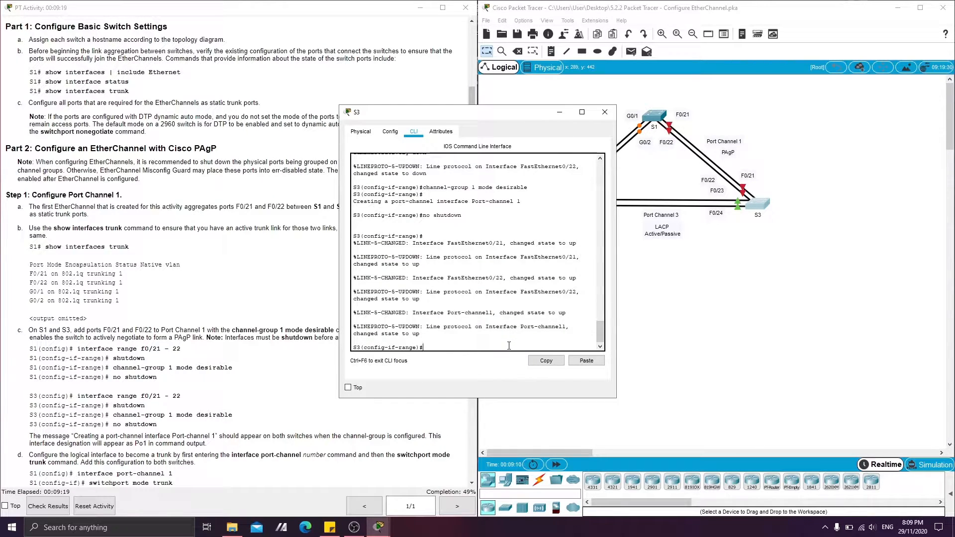
pyautogui.click(559, 112)
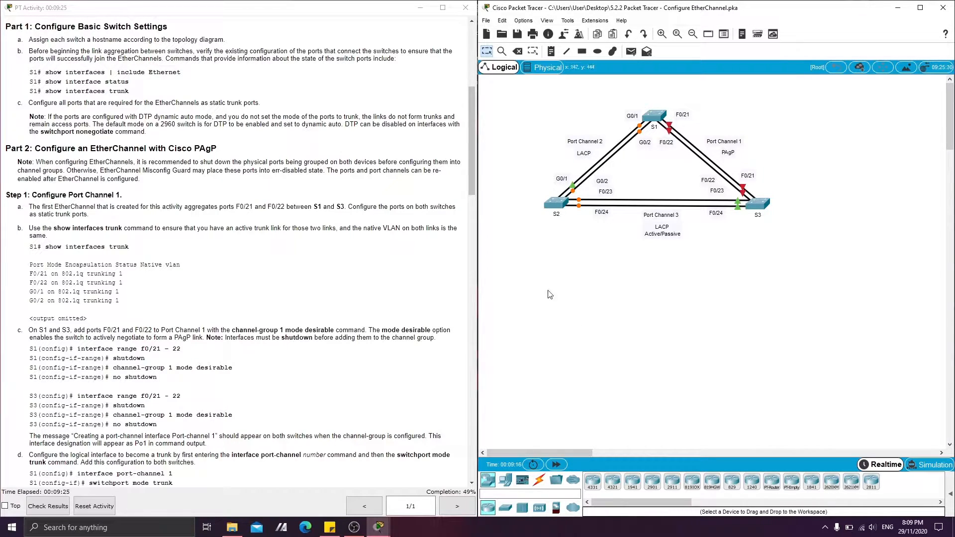
# Check S1's command output for the port-channel creation message, then minimize the S1 window.
pyautogui.click(654, 115)
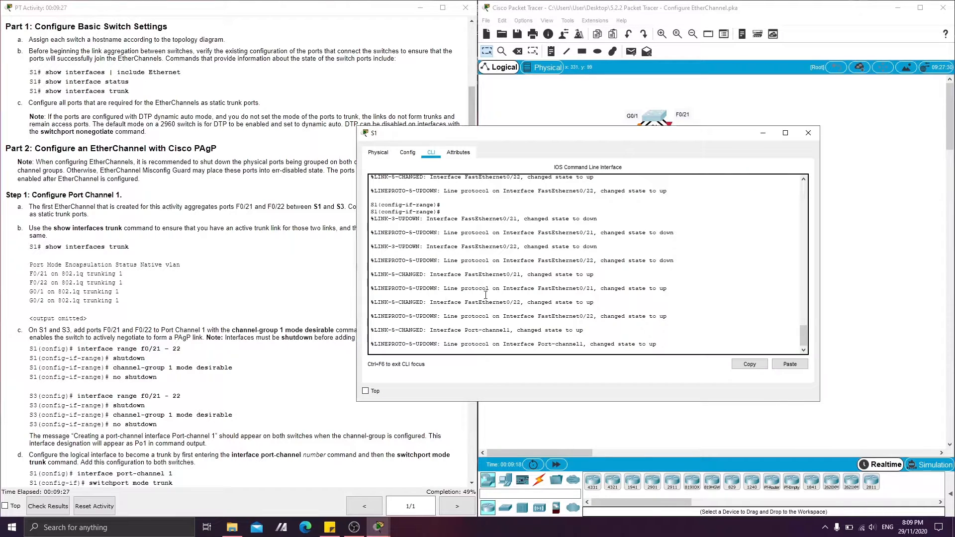
pyautogui.scroll(3, 485, 295)
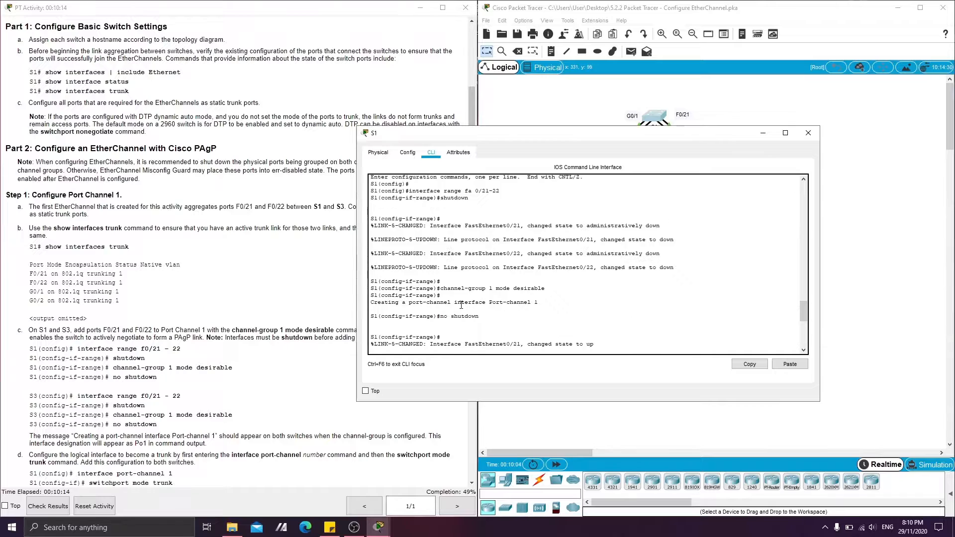
pyautogui.moveTo(539, 302); pyautogui.dragTo(372, 305)
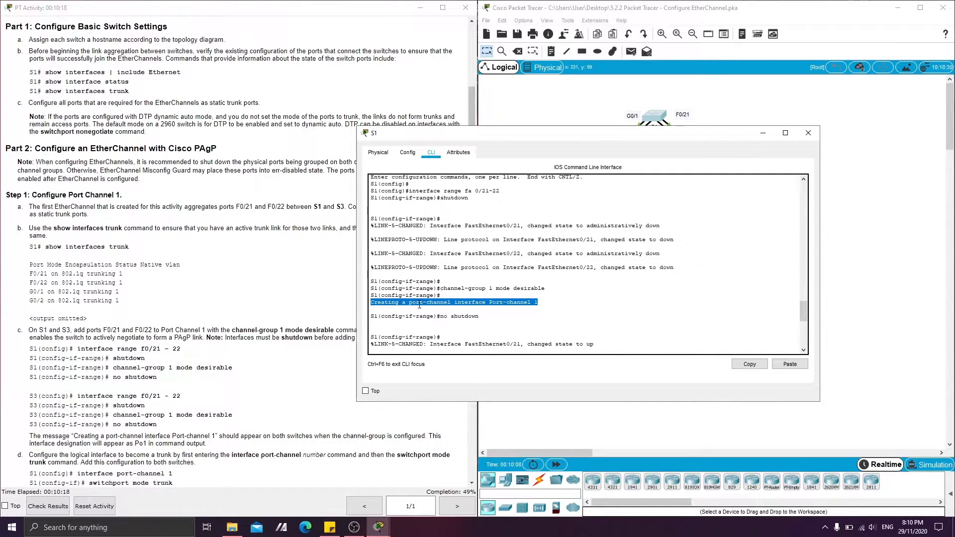
pyautogui.click(480, 304)
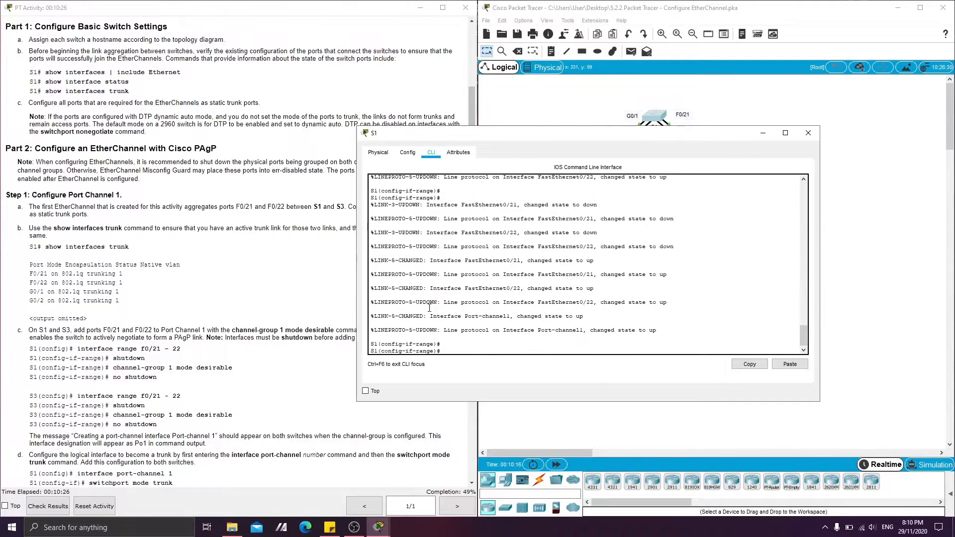
pyautogui.click(763, 134)
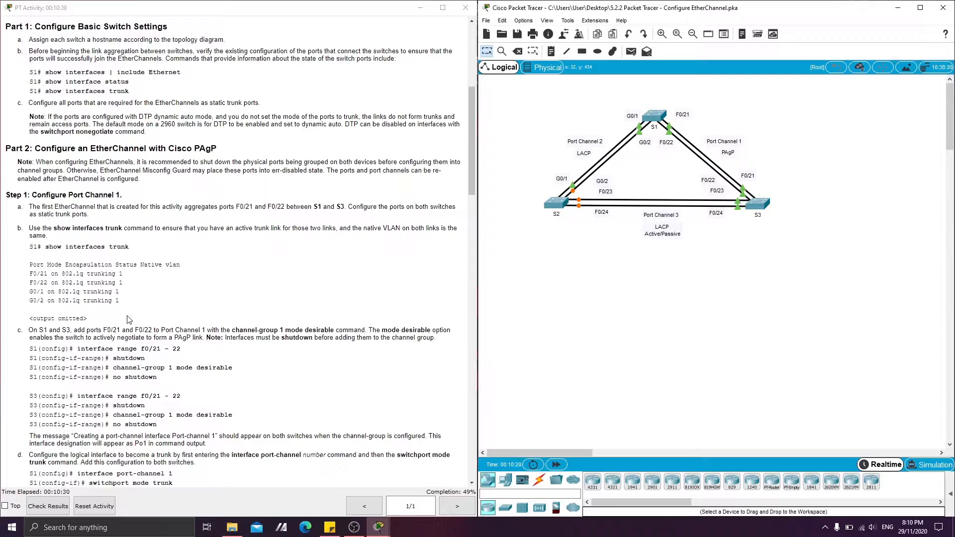
# Read the instruction on making the logical port-channel interface a trunk on both switches.
pyautogui.scroll(-2, 46, 308)
pyautogui.scroll(-3, 46, 308)
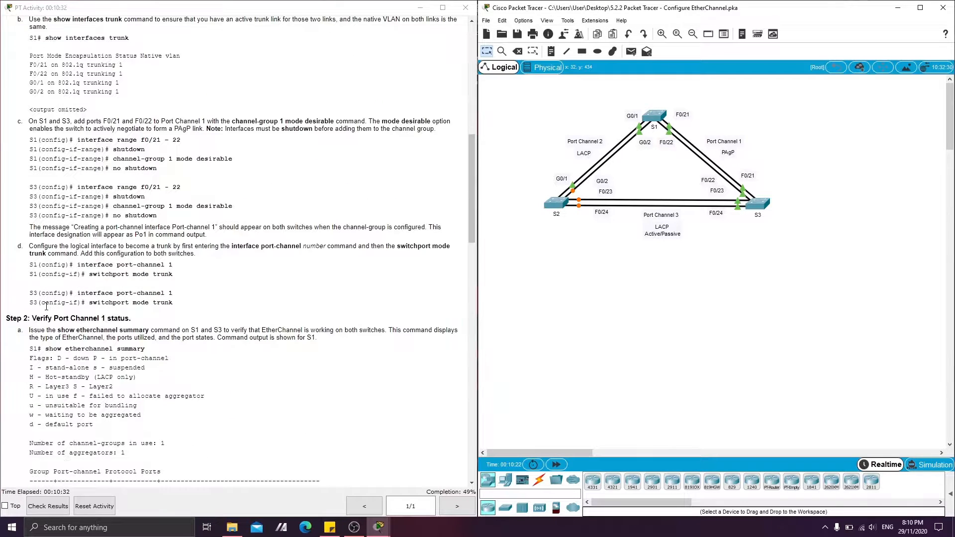
pyautogui.moveTo(33, 188); pyautogui.dragTo(120, 194)
pyautogui.click(547, 301)
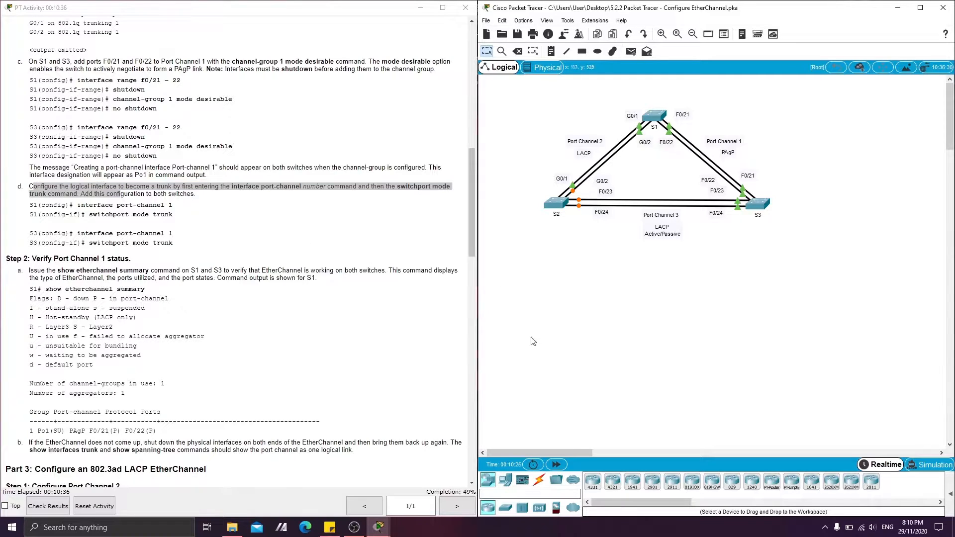
# Reopen S1's command line and return to global configuration mode with exit.
pyautogui.click(654, 116)
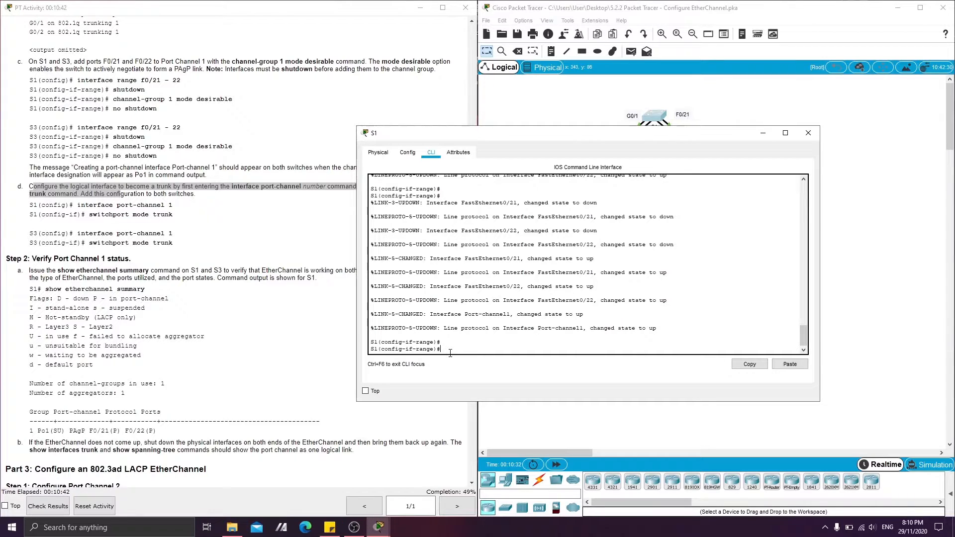
pyautogui.write('exit')
pyautogui.press('Return')
pyautogui.press('Return')
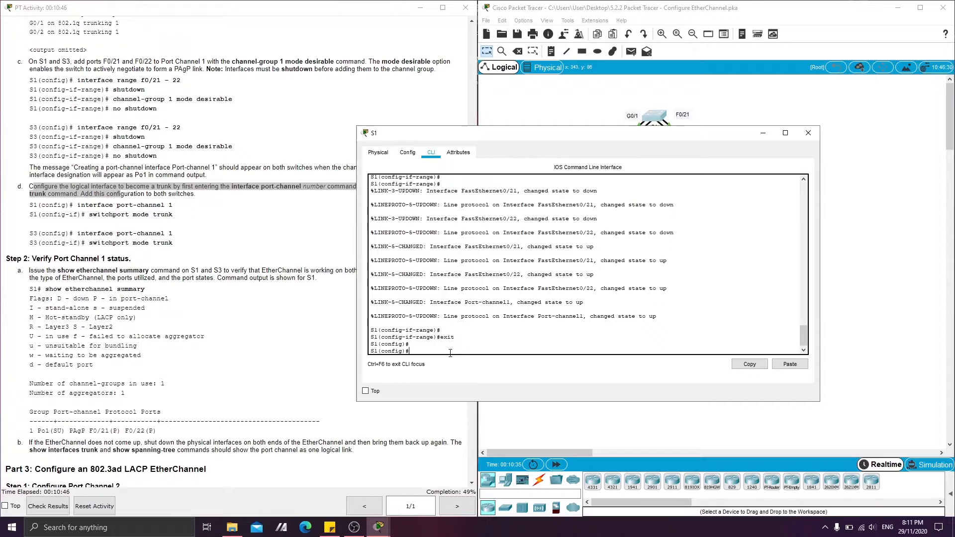
# Enter configuration of the logical interface on S1 with interface port-channel 1.
pyautogui.write('interface port-channel 1')
pyautogui.press('Return')
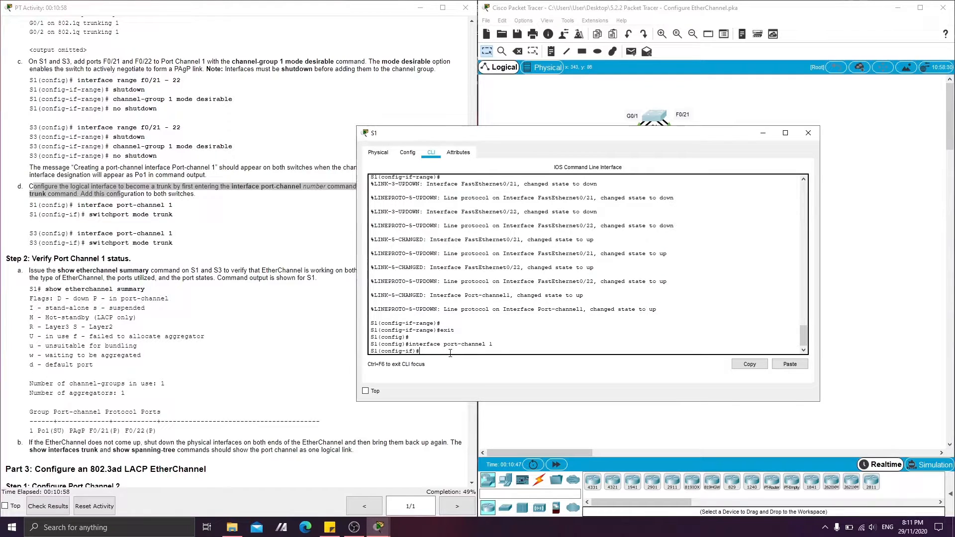
# Make S1's port-channel 1 a trunk with switchport mode trunk and close the S1 window.
pyautogui.write('switchport mode trun')
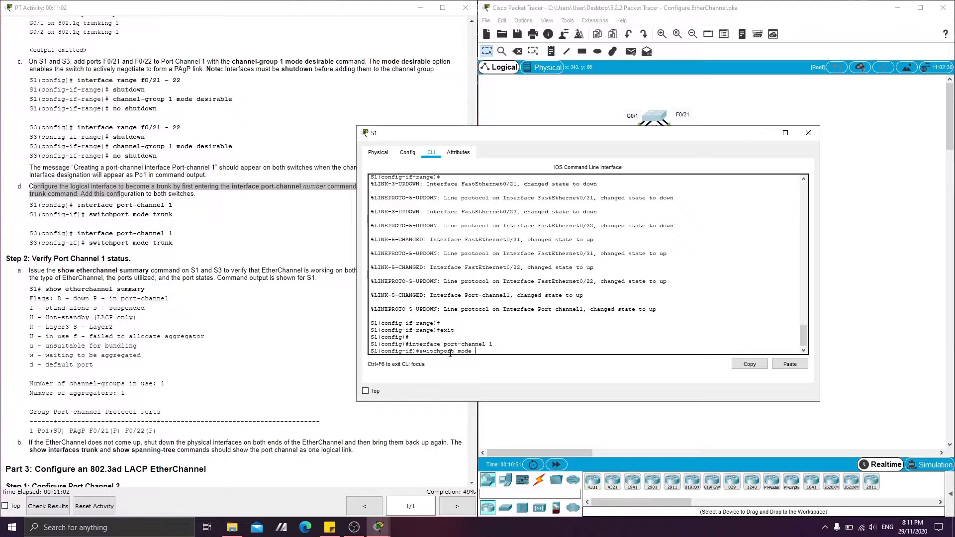
pyautogui.press('Return')
pyautogui.press('Return')
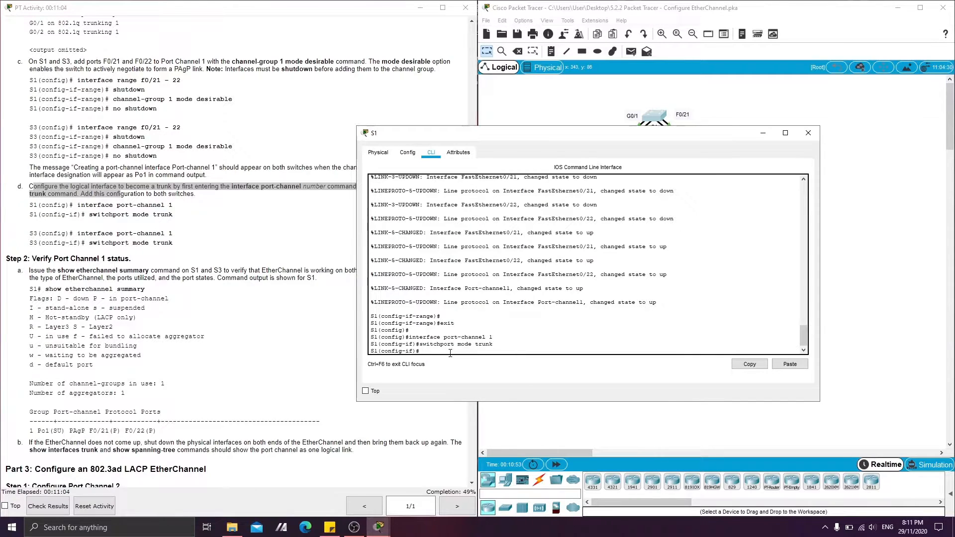
pyautogui.moveTo(706, 137); pyautogui.dragTo(529, 120)
pyautogui.click(630, 116)
# Reopen S3's command line and return to global configuration mode with exit.
pyautogui.click(758, 205)
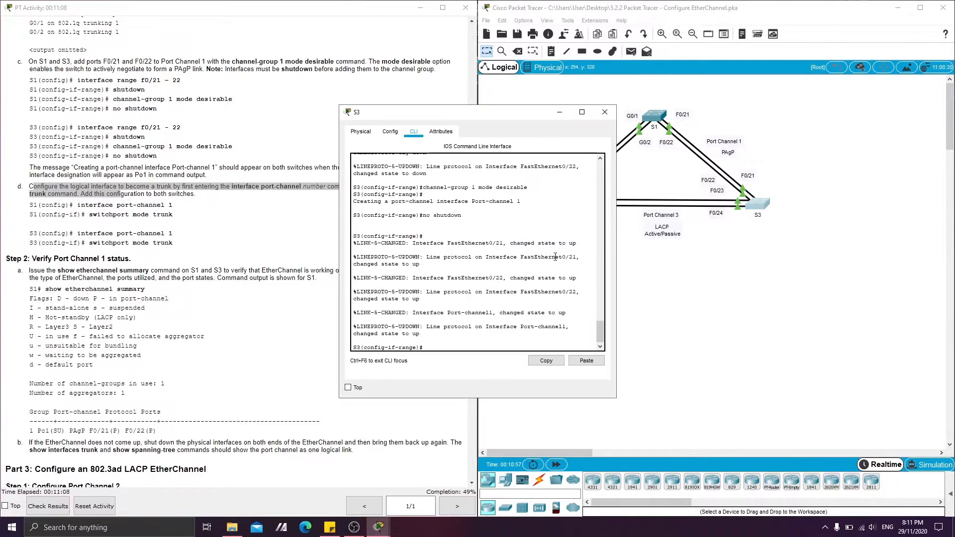
pyautogui.press('Return')
pyautogui.write('exi5')
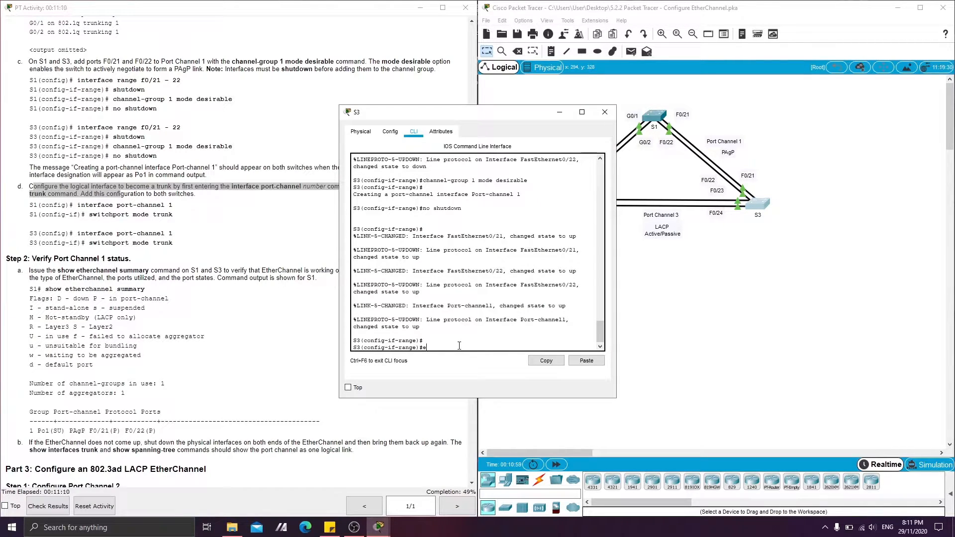
pyautogui.press('Return')
pyautogui.write('exit')
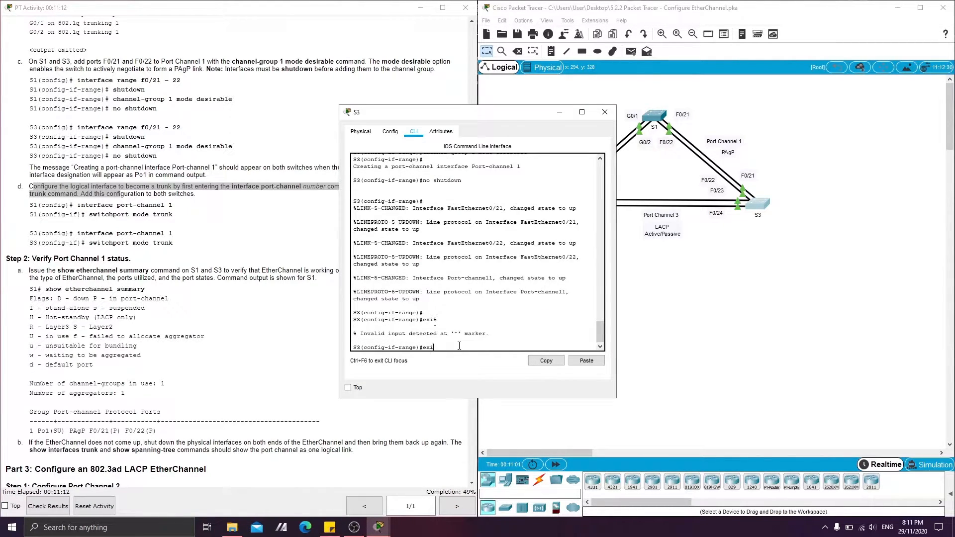
pyautogui.press('Return')
pyautogui.press('Return')
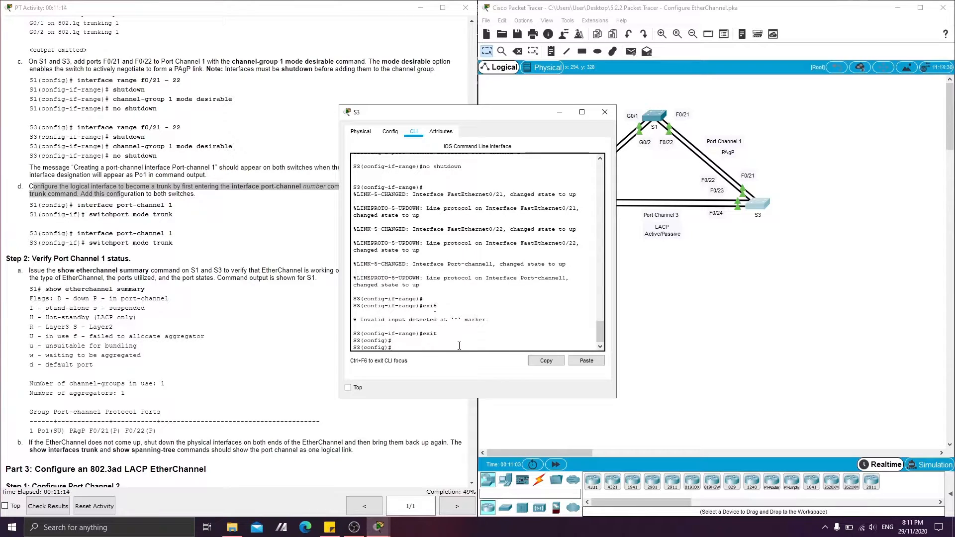
# Enter configuration of the logical interface on S3 with interface port-channel 1.
pyautogui.write('interface port-channel 1')
pyautogui.press('Return')
# Make S3's port-channel 1 a trunk with switchport mode trunk and close the S3 window.
pyautogui.write('swit')
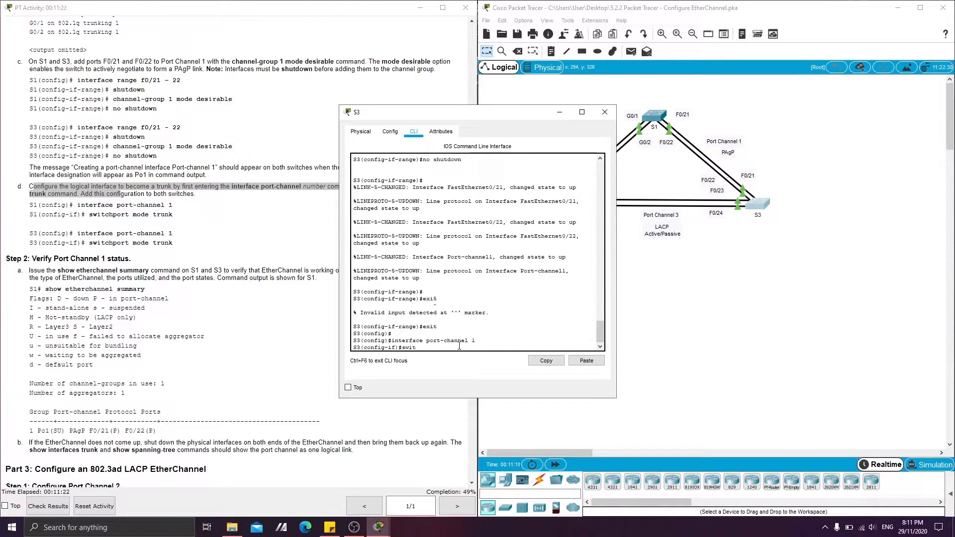
pyautogui.write('chport mode trunk')
pyautogui.press('Return')
pyautogui.press('Return')
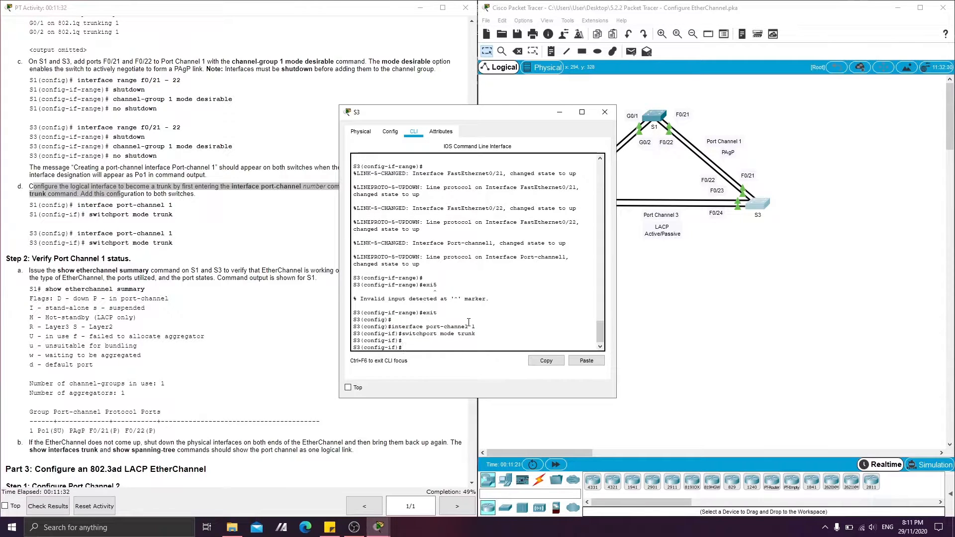
pyautogui.click(604, 112)
# Read the Step 2 instruction on verifying Port Channel 1 with show etherchannel summary on S1 and S3.
pyautogui.scroll(-3, 54, 185)
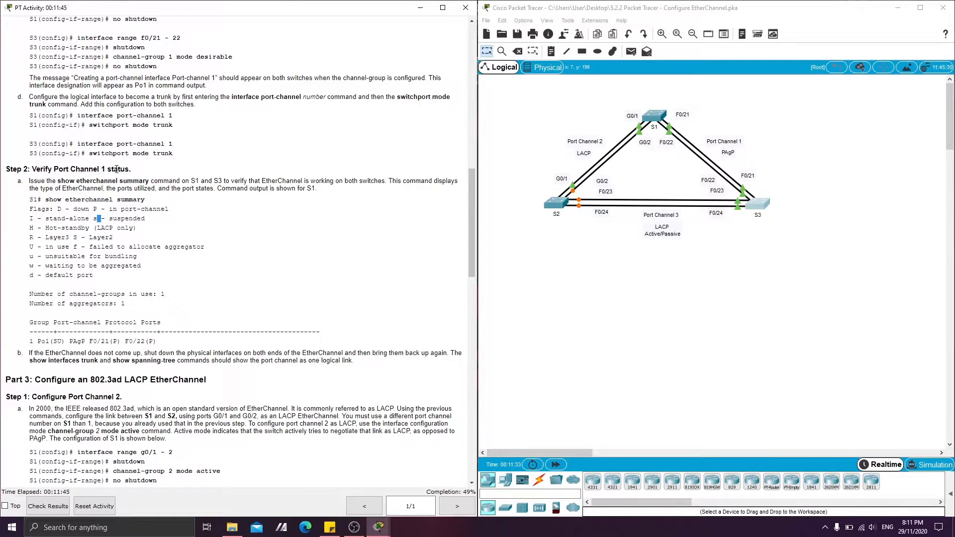
pyautogui.click(616, 260)
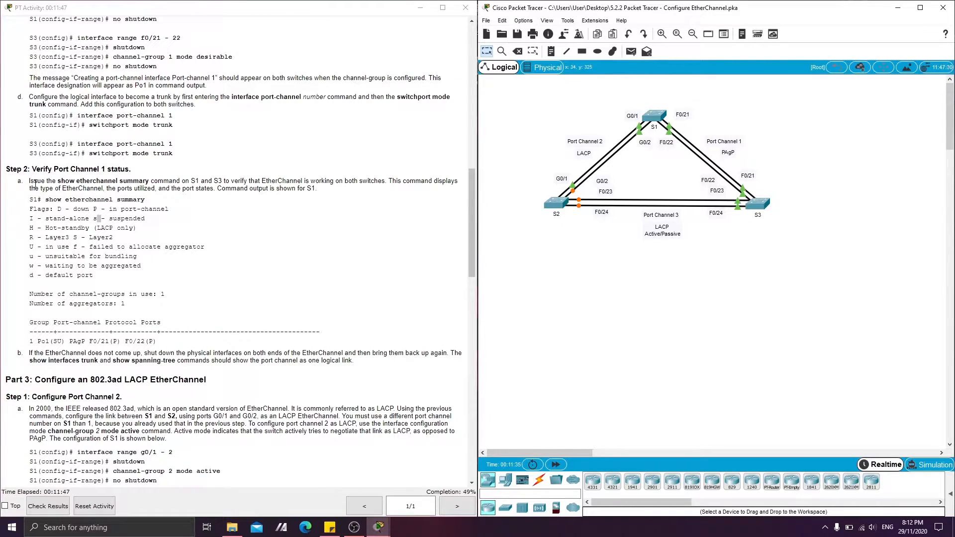
pyautogui.moveTo(58, 182); pyautogui.dragTo(138, 189)
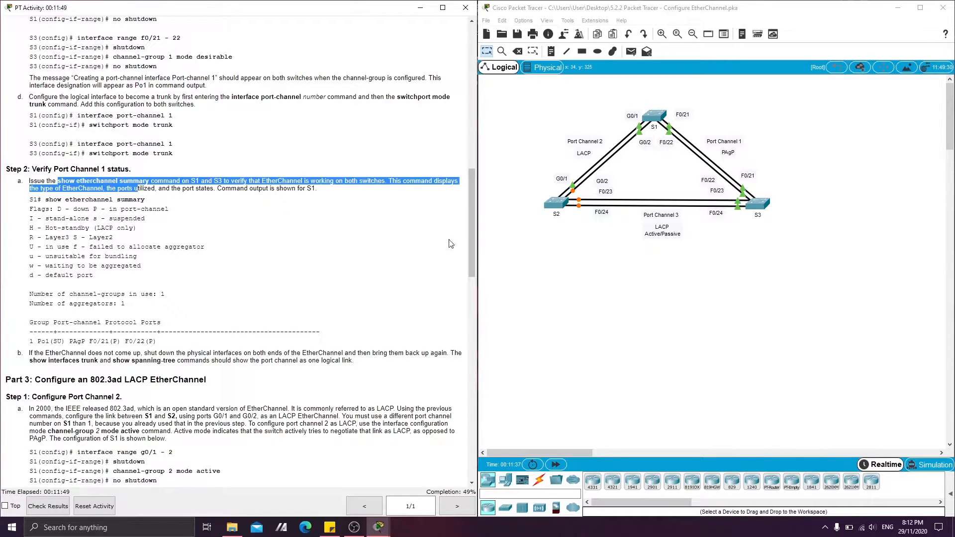
# Open S1's command line and return to privileged EXEC mode with end.
pyautogui.click(666, 292)
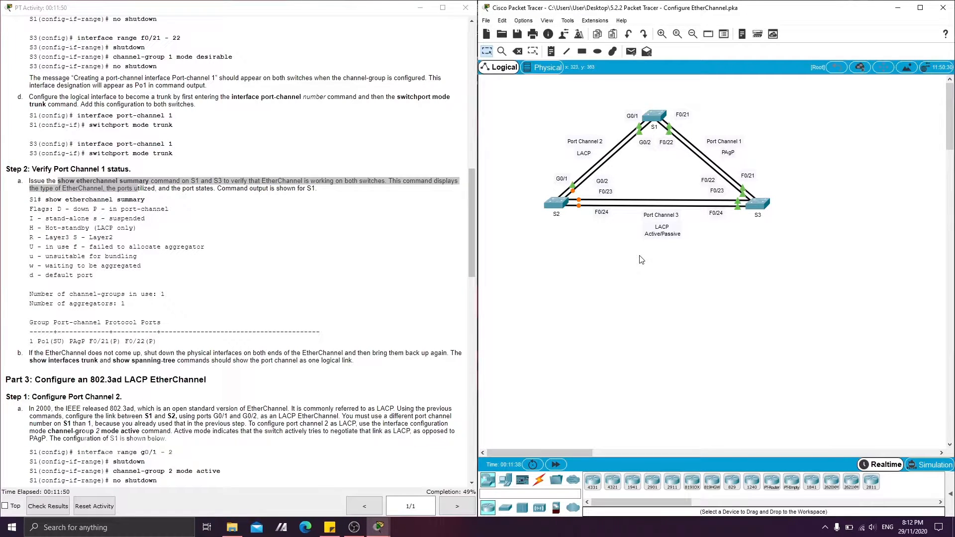
pyautogui.click(649, 119)
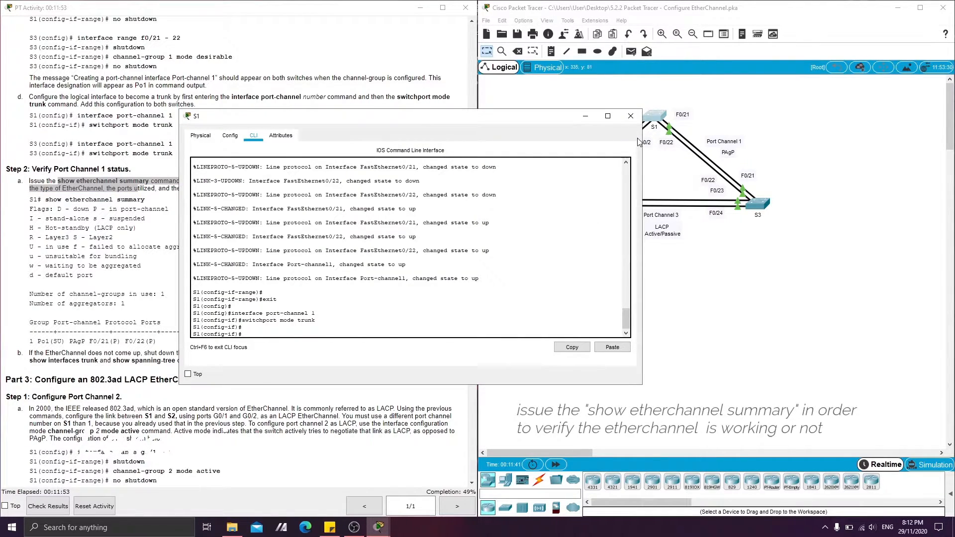
pyautogui.press('Return')
pyautogui.write('end')
pyautogui.press('Return')
pyautogui.press('Return')
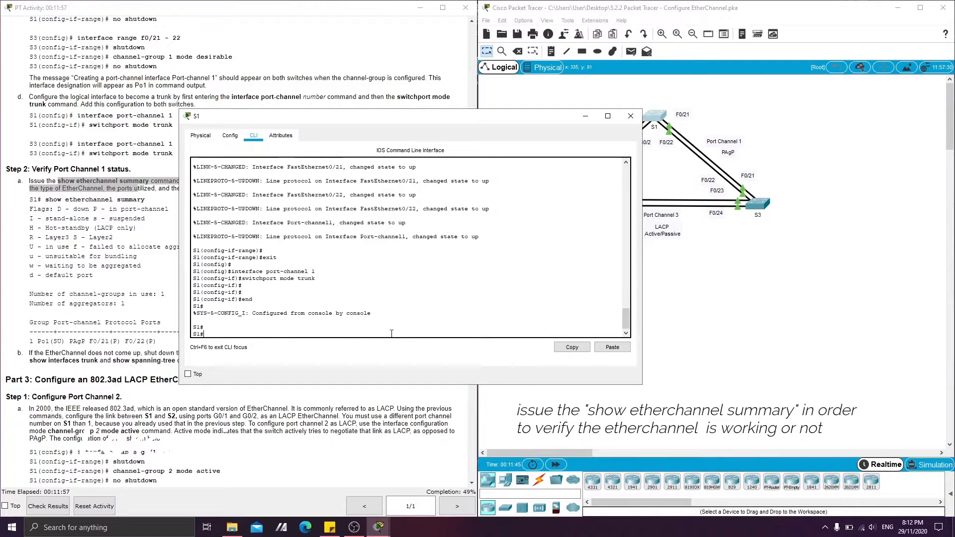
# Run show etherchannel summary on S1 and check the protocol, ports and port states of Port Channel 1.
pyautogui.write('show etherchannel summary')
pyautogui.press('Return')
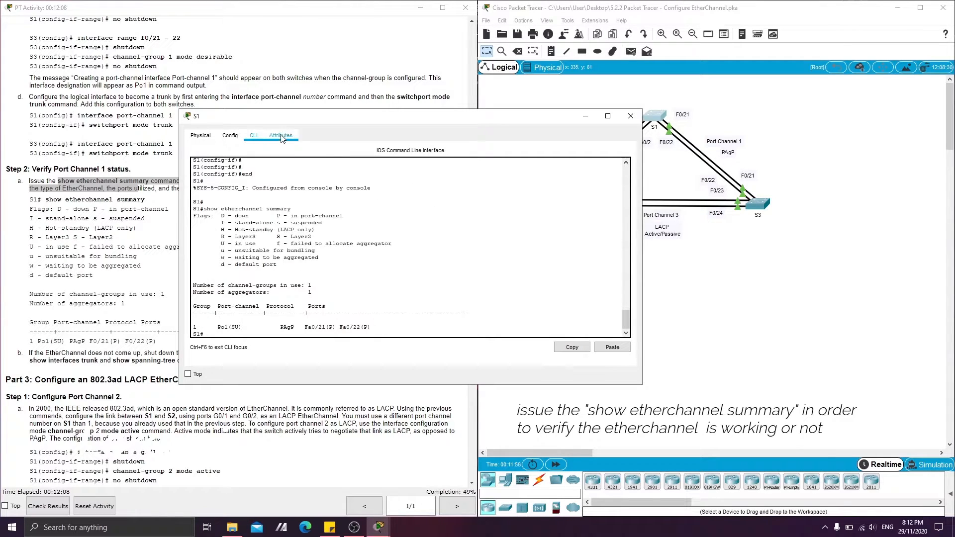
pyautogui.moveTo(354, 124); pyautogui.dragTo(431, 121)
pyautogui.scroll(2, 399, 212)
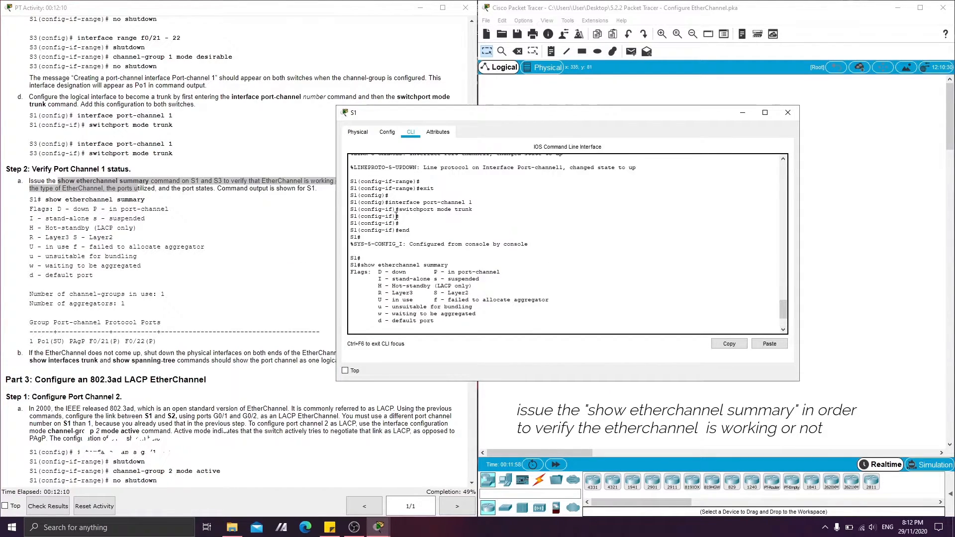
pyautogui.scroll(-2, 367, 279)
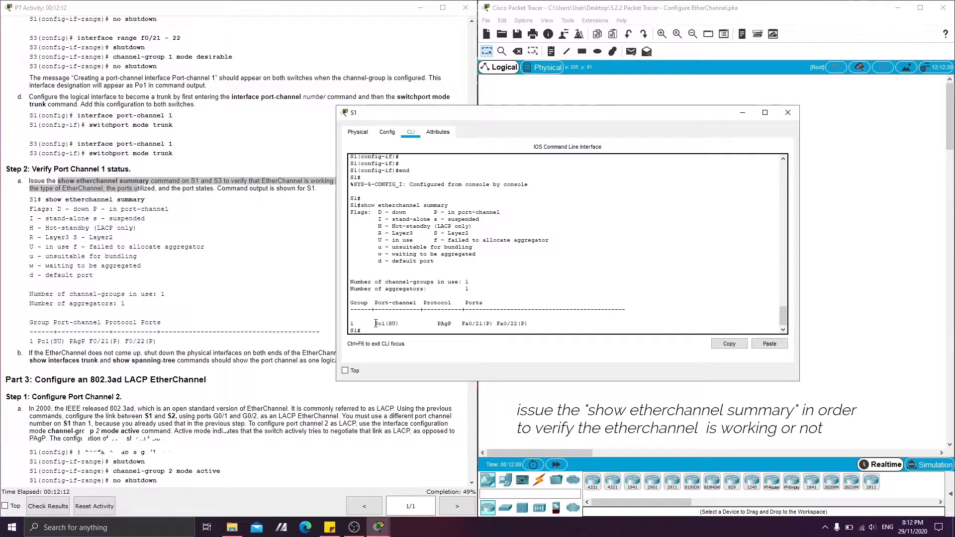
pyautogui.moveTo(376, 323); pyautogui.dragTo(527, 330)
pyautogui.click(466, 322)
pyautogui.press('Return')
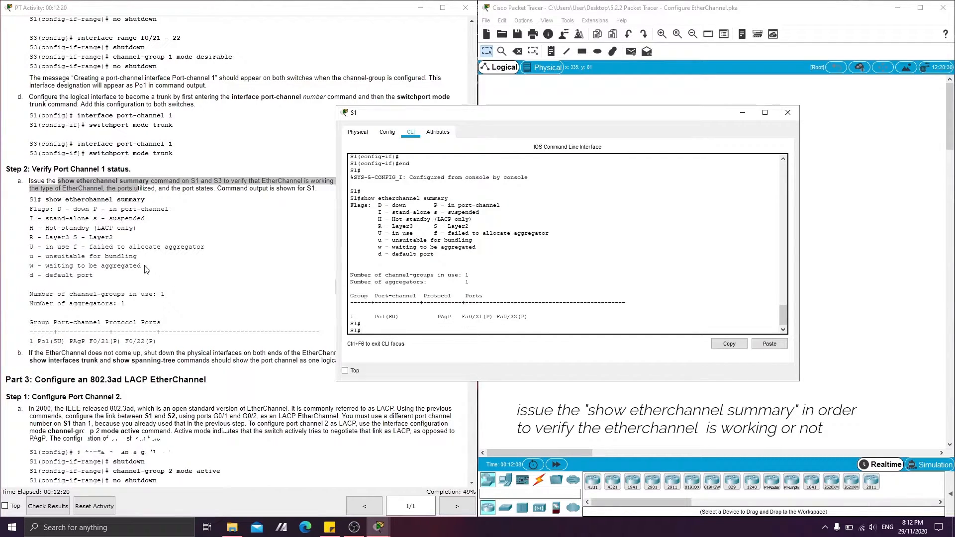
# Minimize the S1 window, open S3's command line and return to privileged EXEC mode with end.
pyautogui.click(742, 113)
pyautogui.click(759, 205)
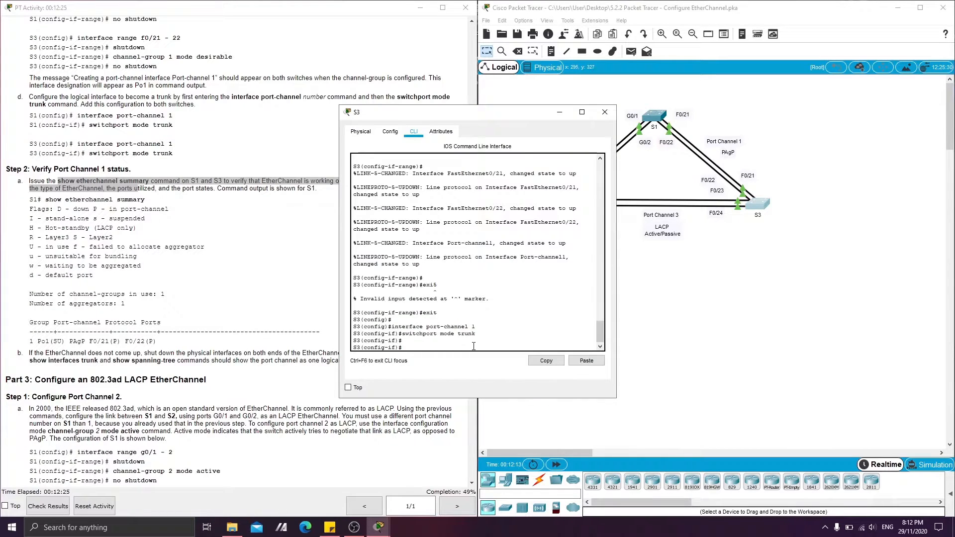
pyautogui.write('end')
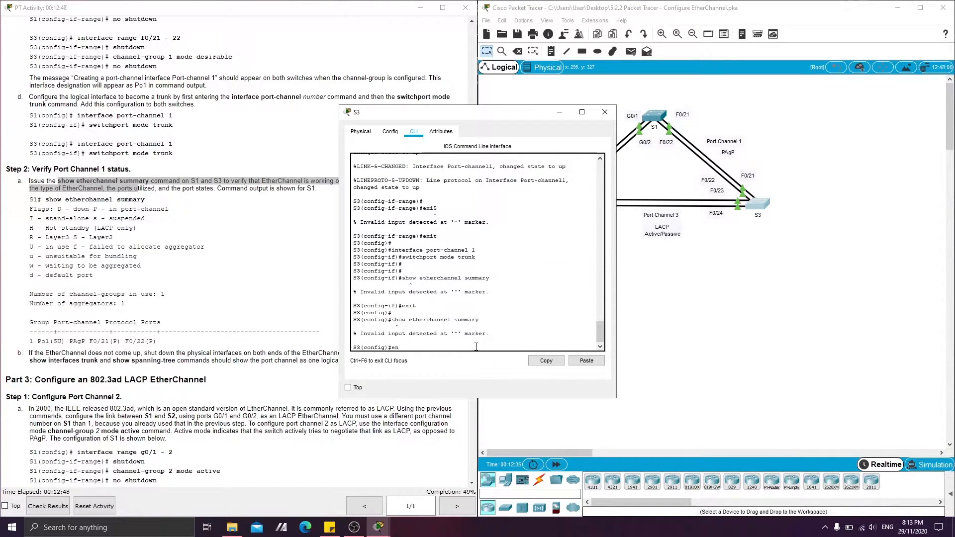
pyautogui.press('Return')
# Check Port Channel 1 on S3 with show etherchannel summary and minimize the S3 window.
pyautogui.write('sh')
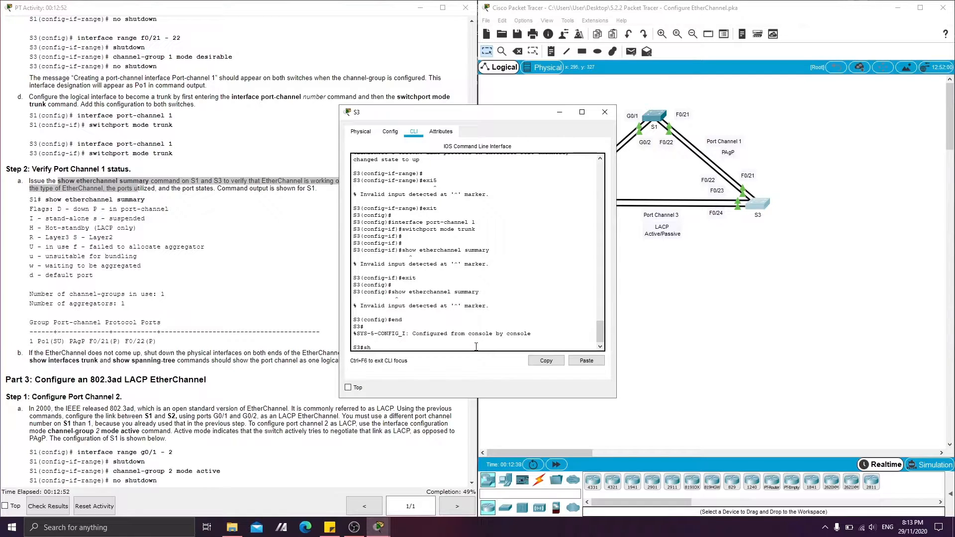
pyautogui.write('ow etherchannel summary')
pyautogui.press('Return')
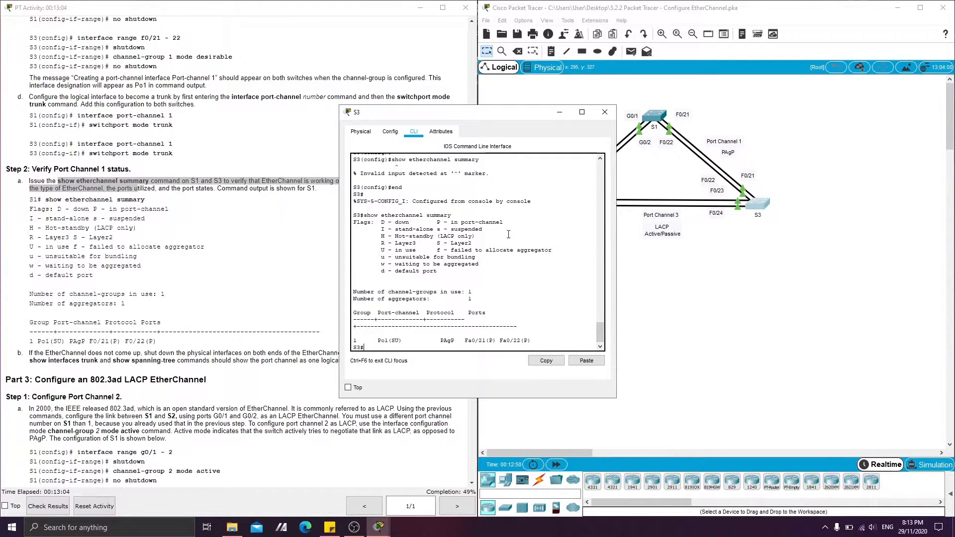
pyautogui.click(560, 112)
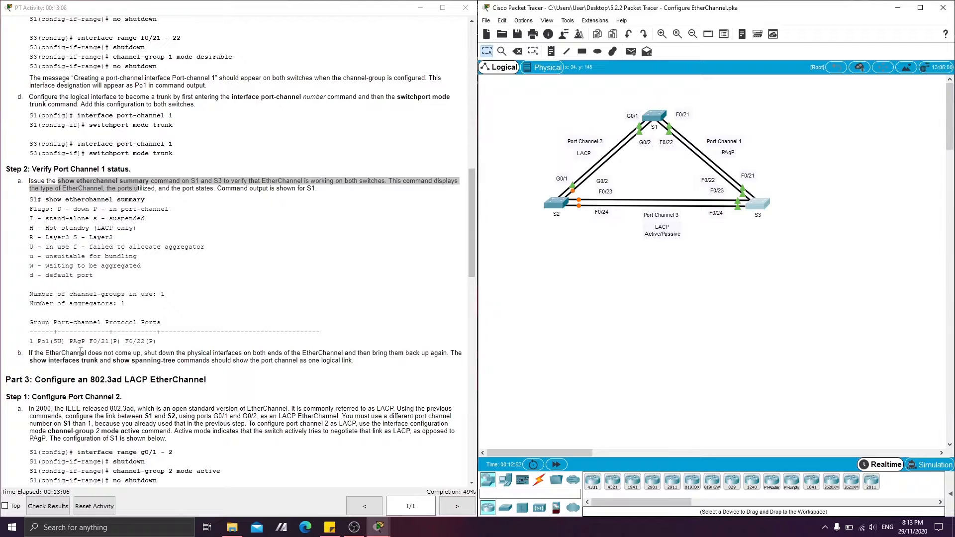
# Reopen S1's command line and list its interface details with show interface.
pyautogui.scroll(-3, 58, 282)
pyautogui.scroll(-2, 58, 282)
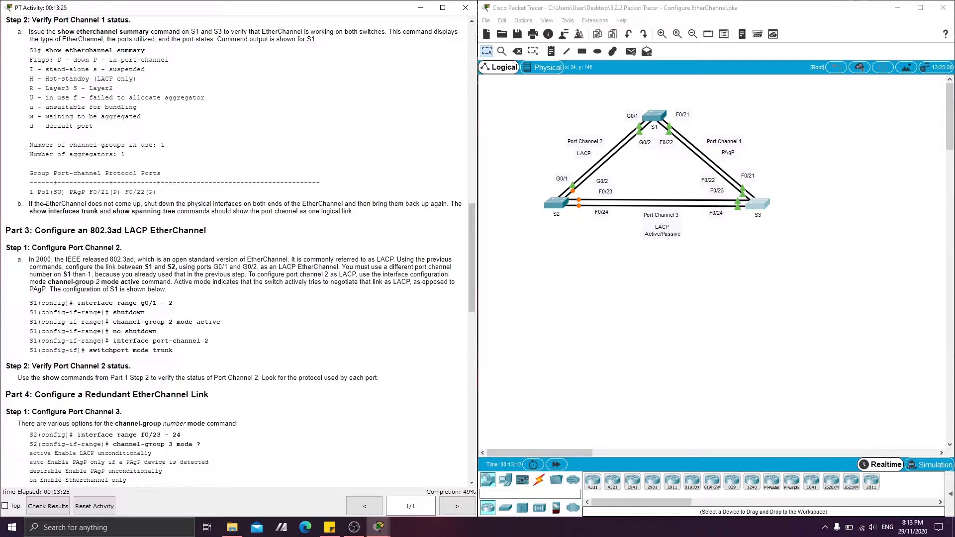
pyautogui.click(654, 115)
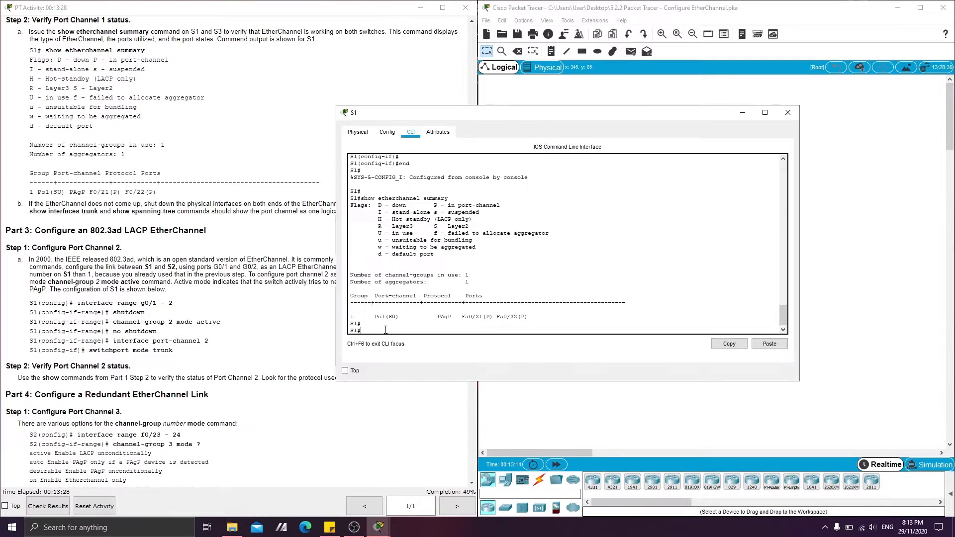
pyautogui.press('Return')
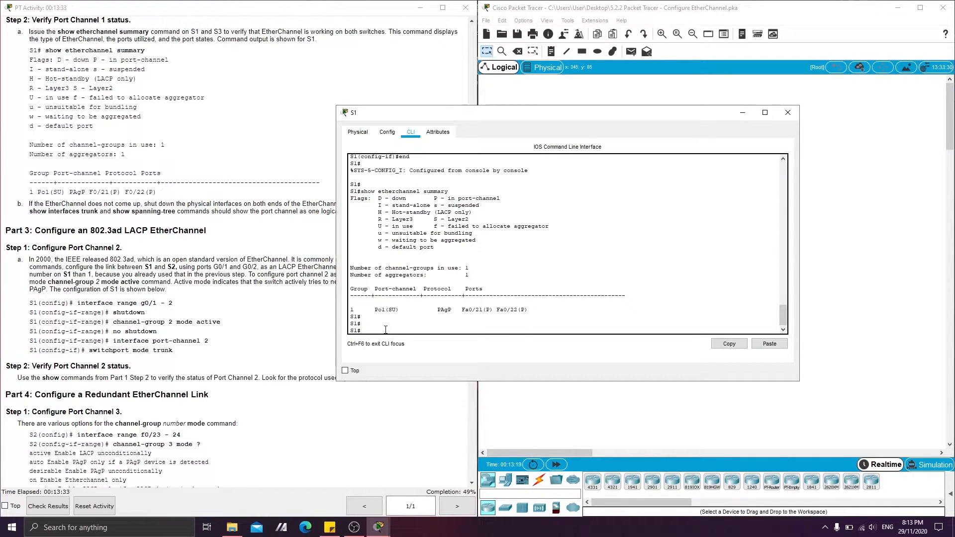
pyautogui.write('show interface')
pyautogui.press('Return')
pyautogui.press('Return')
# Page through the show interface output on S1, review the port statuses and minimize the S1 window.
pyautogui.press('Return')
pyautogui.press('Return')
pyautogui.press('Return')
pyautogui.press('Return')
pyautogui.press('Return')
pyautogui.press('Return')
pyautogui.press('Return')
pyautogui.press('Return')
pyautogui.press('Return')
pyautogui.press('Return')
pyautogui.press('Return')
pyautogui.press('Return')
pyautogui.press('Return')
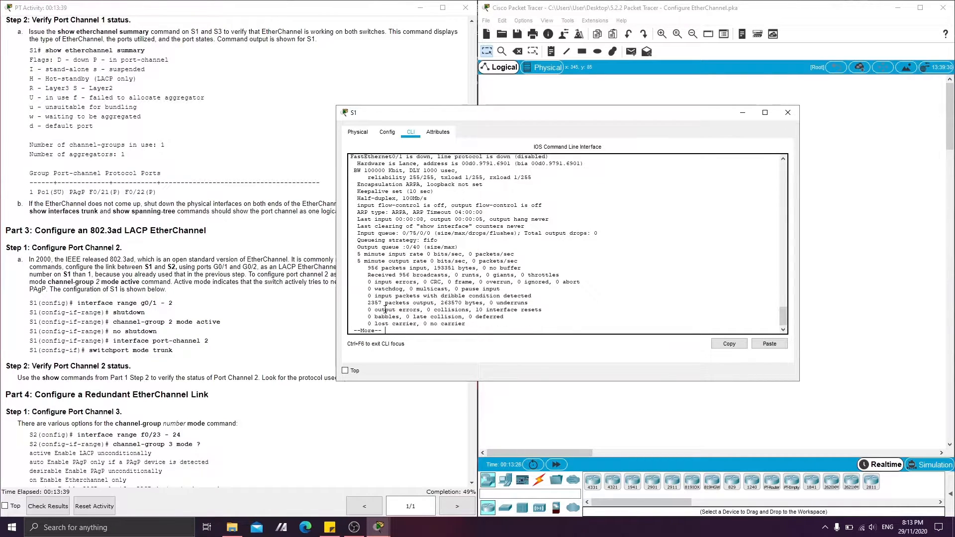
pyautogui.press('Return')
pyautogui.press('Return')
pyautogui.press('Return')
pyautogui.press('Return')
pyautogui.press('Return')
pyautogui.press('Return')
pyautogui.press('Return')
pyautogui.press('Return')
pyautogui.press('Return')
pyautogui.press('Return')
pyautogui.press('Return')
pyautogui.press('Return')
pyautogui.press('Return')
pyautogui.press('Return')
pyautogui.press('Return')
pyautogui.press('Return')
pyautogui.press('Return')
pyautogui.press('Return')
pyautogui.press('Return')
pyautogui.press('Return')
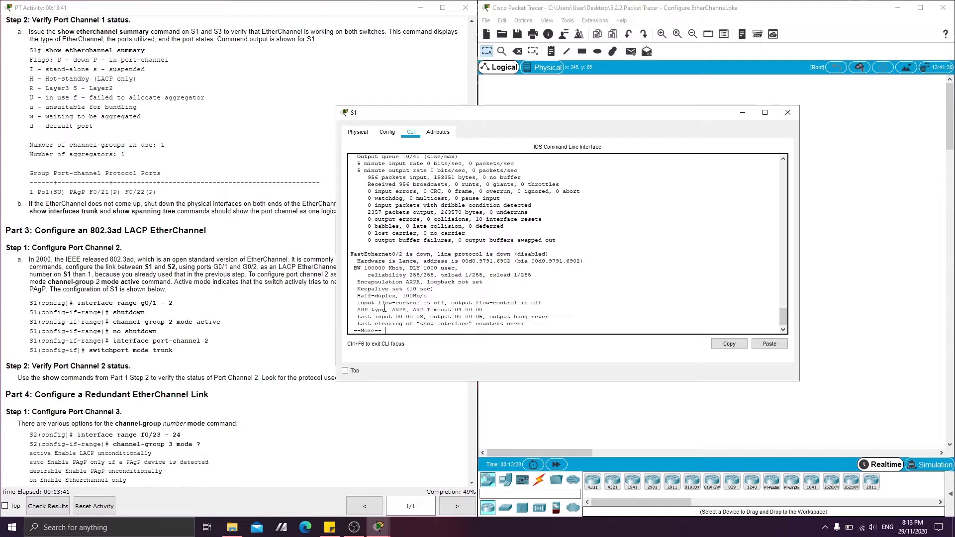
pyautogui.press('Return')
pyautogui.press('Return')
pyautogui.press('Return')
pyautogui.press('Return')
pyautogui.press('Return')
pyautogui.press('Return')
pyautogui.press('Return')
pyautogui.press('Return')
pyautogui.press('Return')
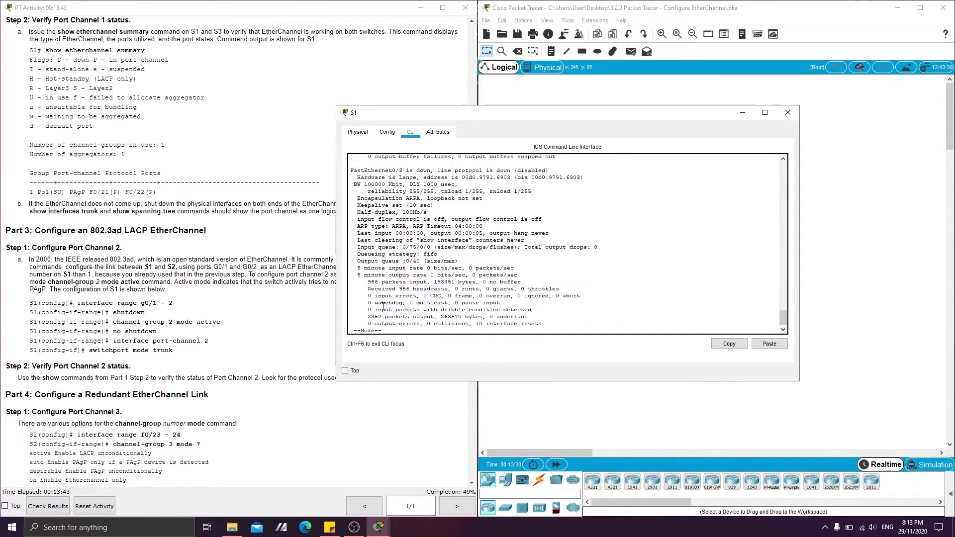
pyautogui.scroll(20, 386, 294)
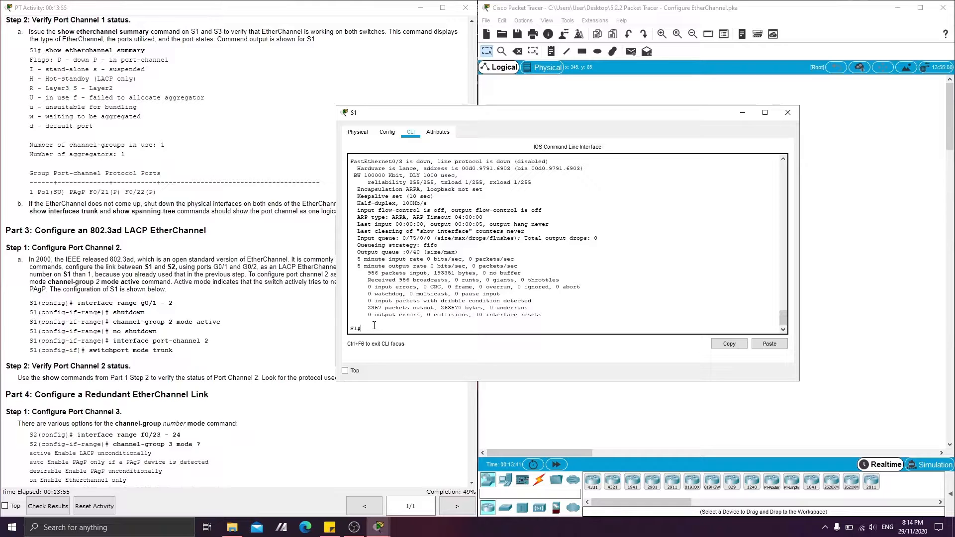
pyautogui.scroll(20, 374, 326)
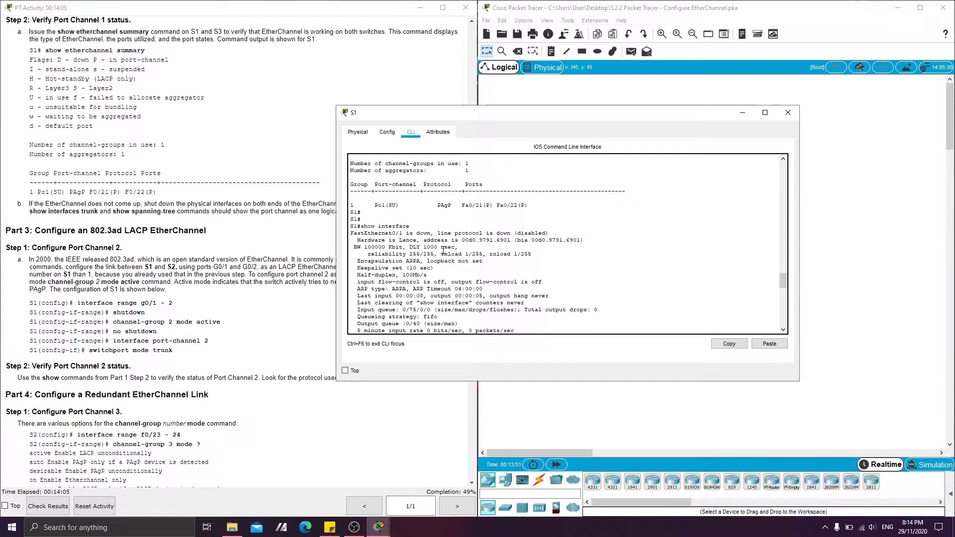
pyautogui.scroll(-20, 430, 258)
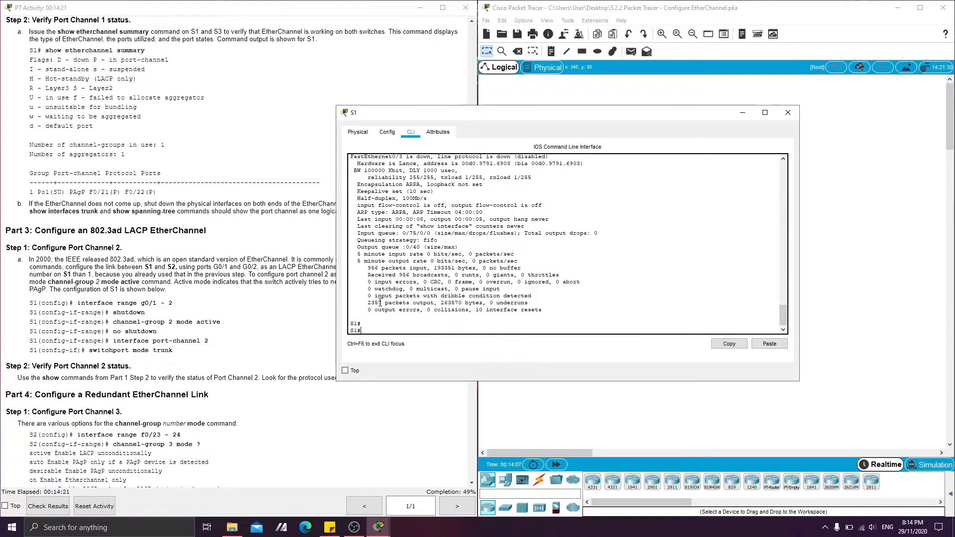
pyautogui.click(743, 112)
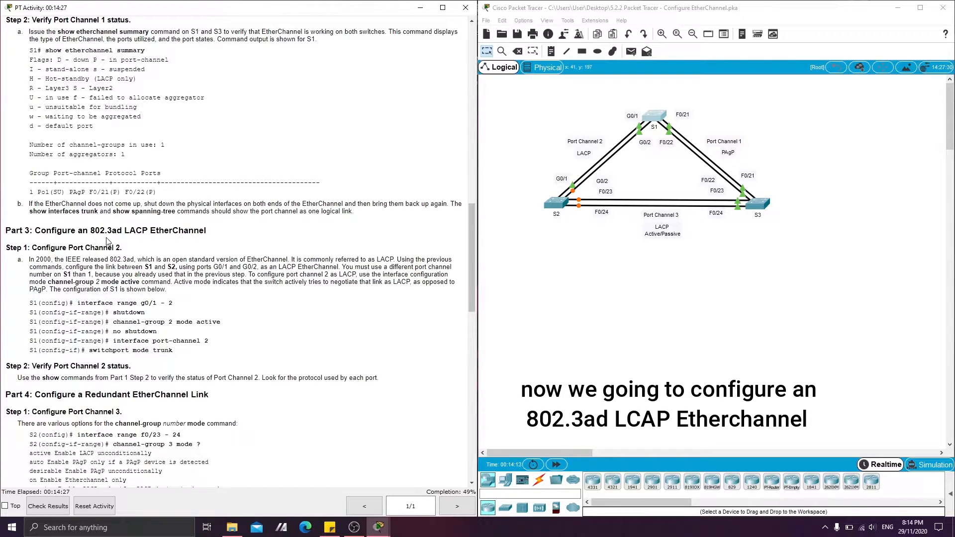
# Read the Part 3 Step 1 instruction on configuring Port Channel 2 as LACP between S1 and S2.
pyautogui.click(600, 292)
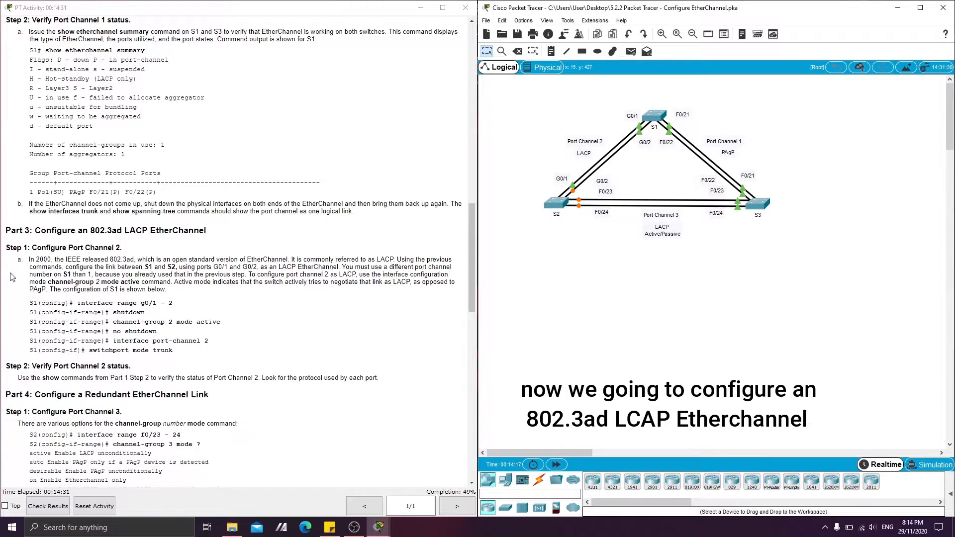
pyautogui.moveTo(42, 249); pyautogui.dragTo(111, 258)
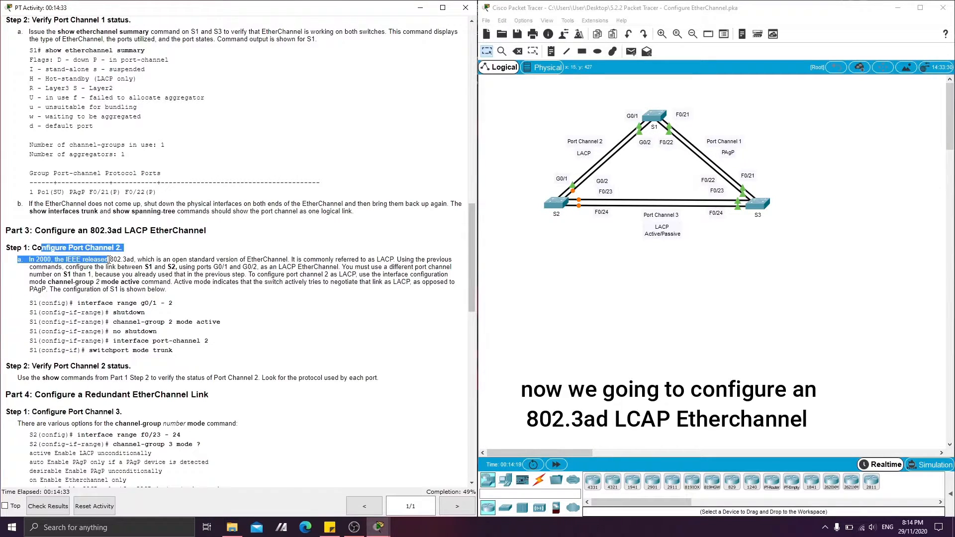
pyautogui.click(111, 259)
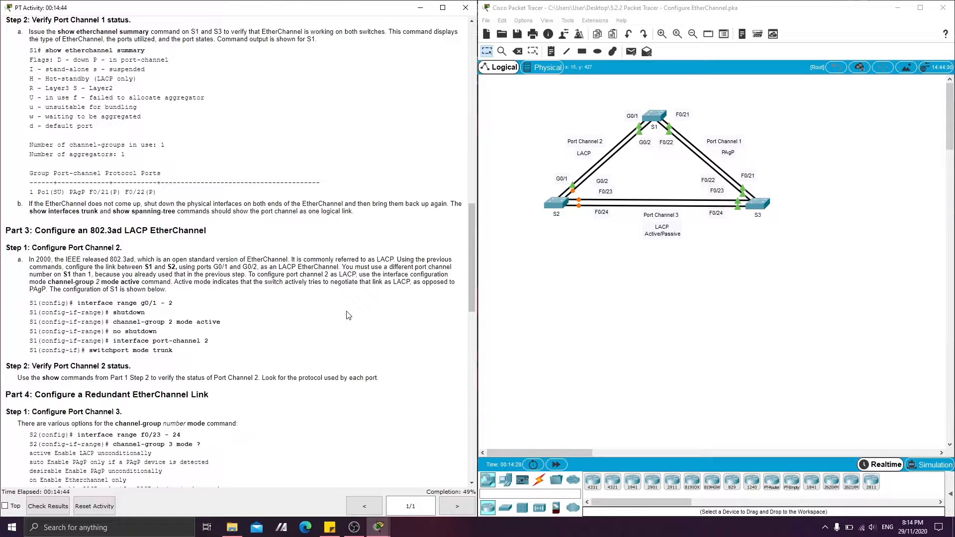
# Reopen S1's command line and enter global configuration mode with config t.
pyautogui.click(654, 116)
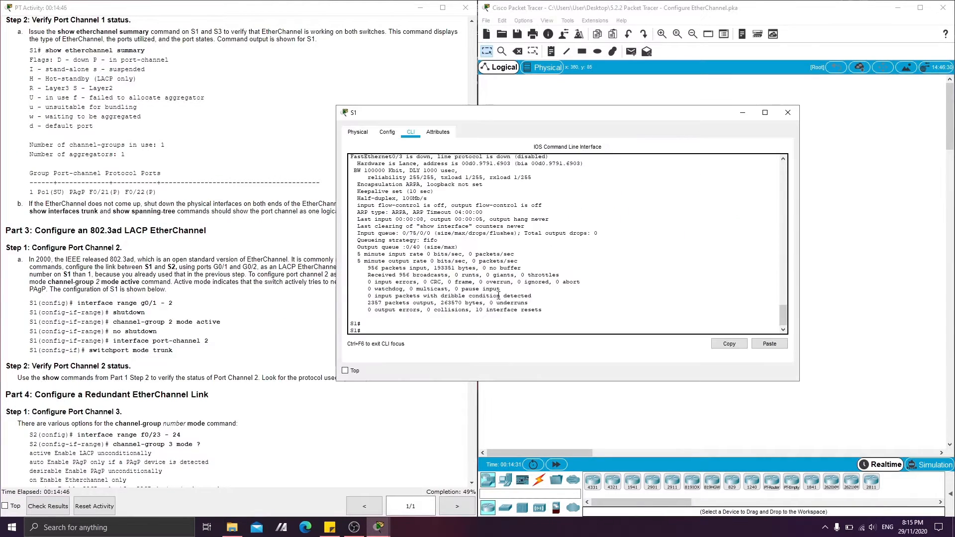
pyautogui.write('config t')
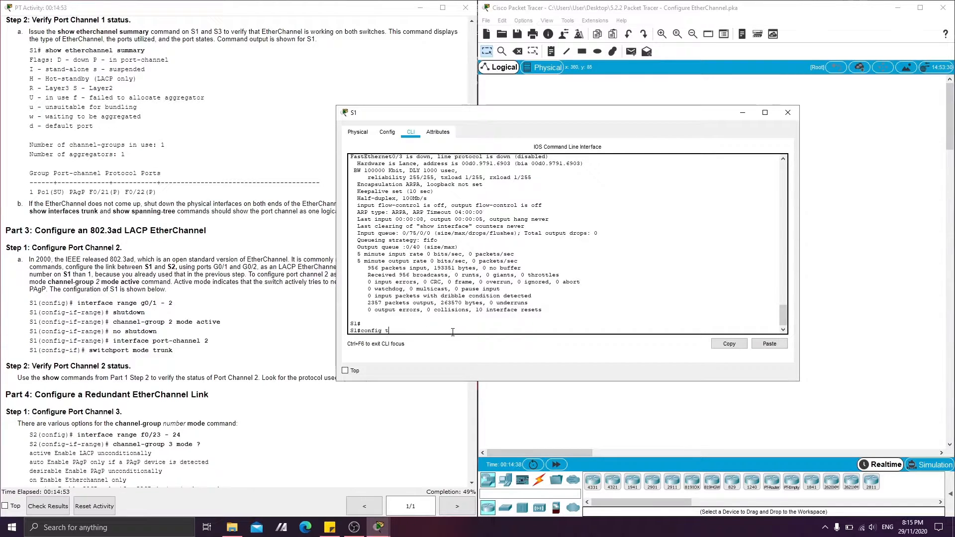
pyautogui.press('Return')
# Select S1's Gigabit ports with interface range g 0/1-2 and disable them with shutdown.
pyautogui.press('Return')
pyautogui.write('in')
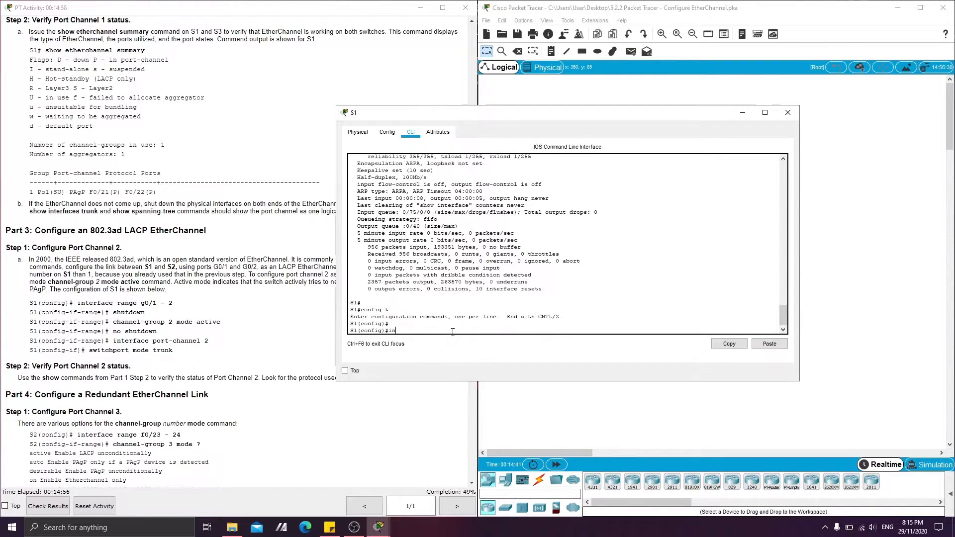
pyautogui.write('terface range g 0/1-2')
pyautogui.press('Return')
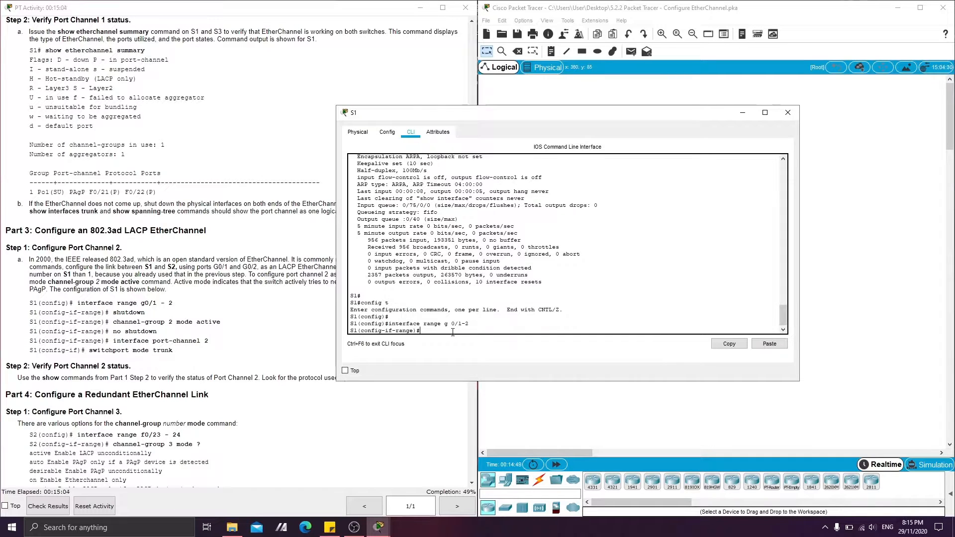
pyautogui.write('shutdown')
# Assign S1's G0/1-2 ports to LACP group 2 with channel-group 2 mode active.
pyautogui.press('Return')
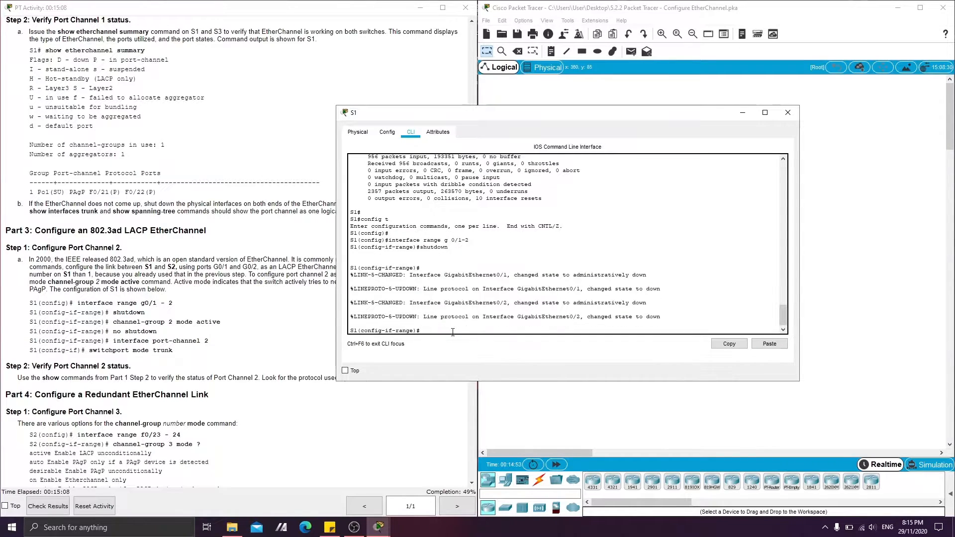
pyautogui.write('channel-group mode actie')
pyautogui.press('Left')
pyautogui.write('v')
pyautogui.press('Return')
pyautogui.press('Up')
pyautogui.press('Left')
pyautogui.press('Left')
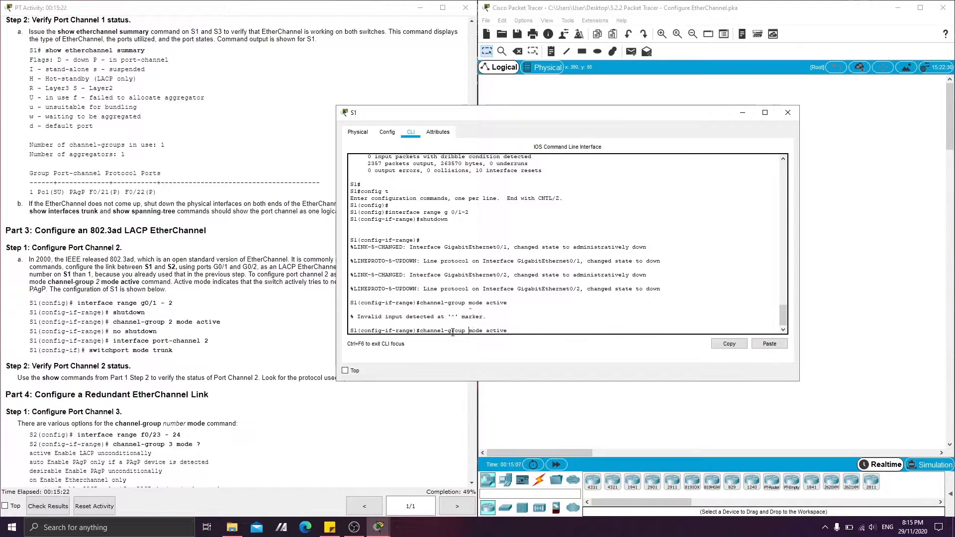
pyautogui.write('2')
pyautogui.press('Return')
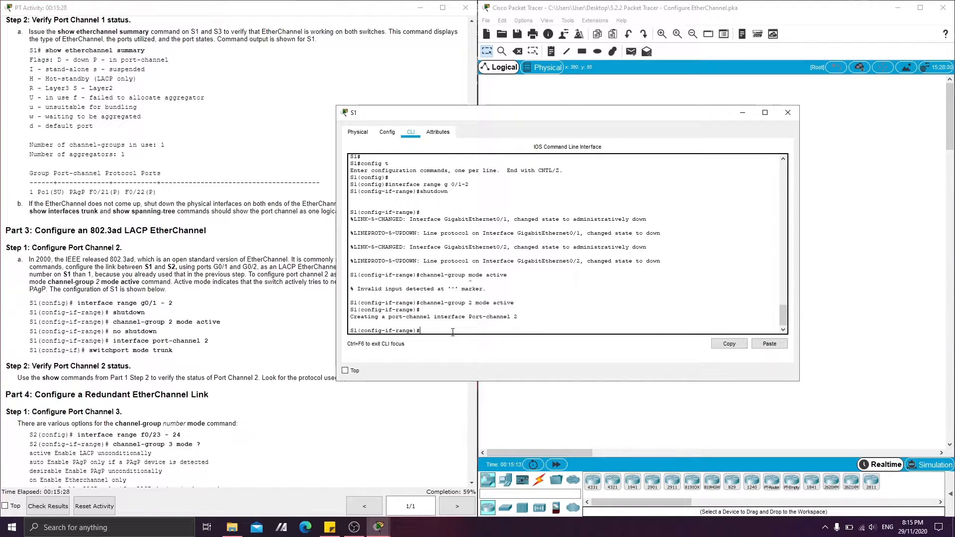
# Re-enable S1's G0/1-2 ports with no shutdown and return to global configuration mode with exit.
pyautogui.write('no shutdown')
pyautogui.press('Return')
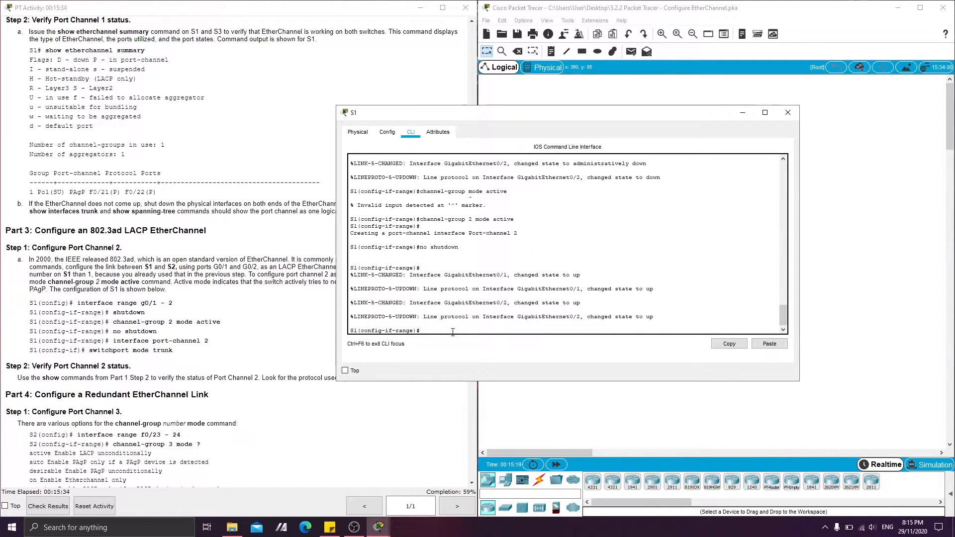
pyautogui.write('exit')
pyautogui.press('Return')
pyautogui.press('Return')
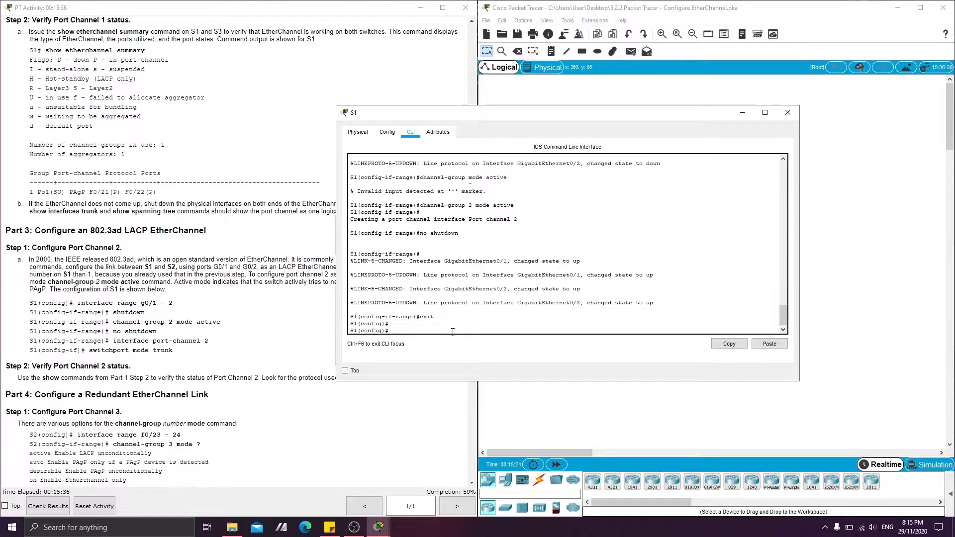
# Enter configuration of the logical LACP interface on S1 with interface port-channel 2.
pyautogui.write('interface port-channel 2')
pyautogui.press('Return')
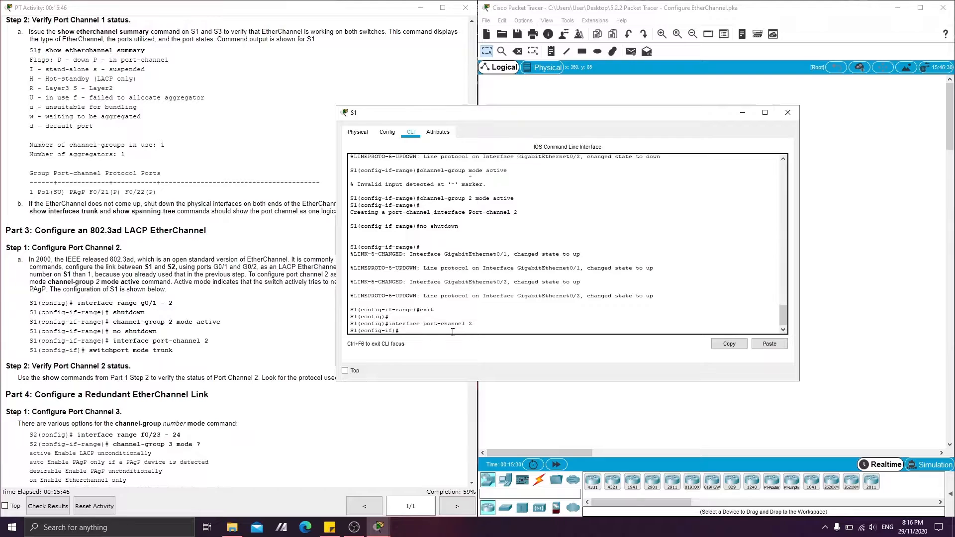
# Set S1's Port Channel 2 interface to trunking with switchport mode trunk and minimize the S1 window.
pyautogui.write('switchport mode trunk')
pyautogui.press('Return')
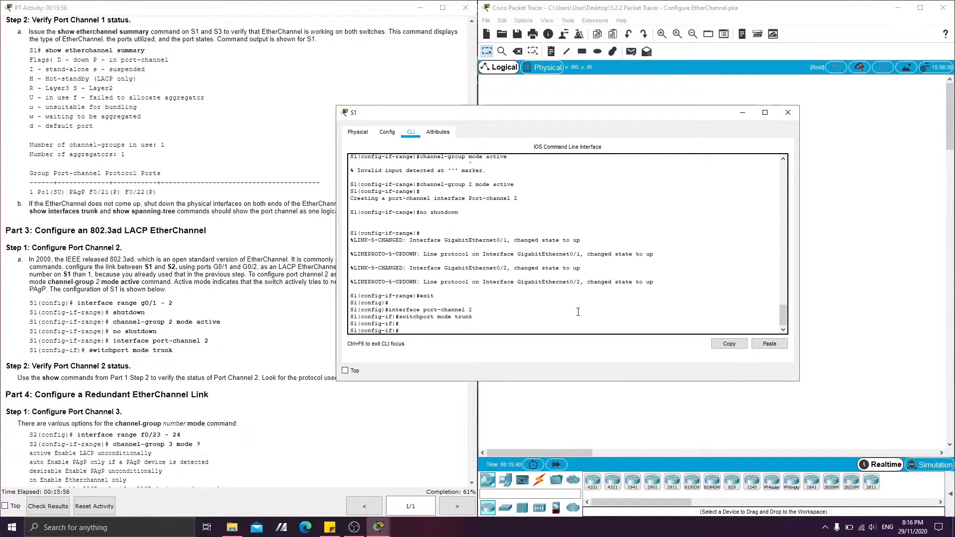
pyautogui.click(742, 114)
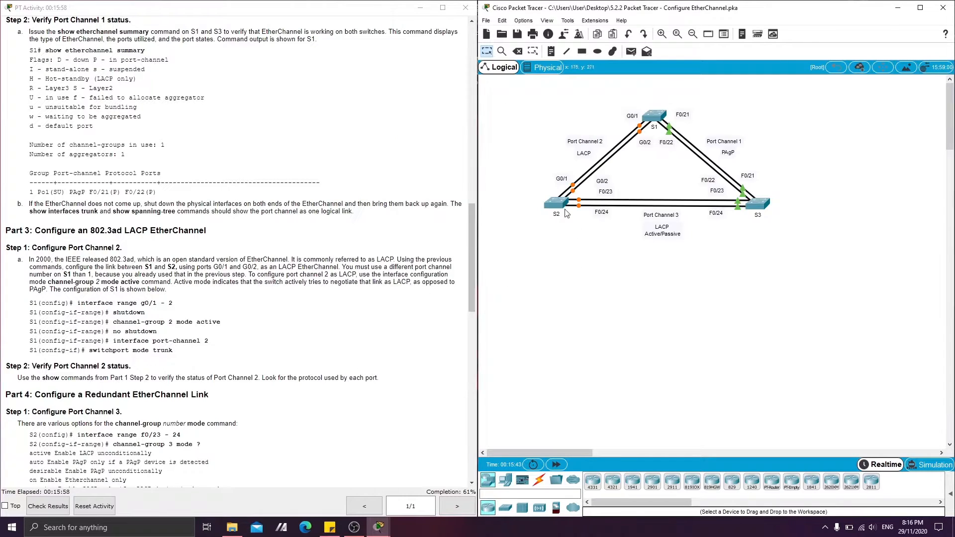
# Open S2's command line and enter global configuration mode with enable and config t.
pyautogui.click(566, 211)
pyautogui.press('Return')
pyautogui.press('Return')
pyautogui.write('enable')
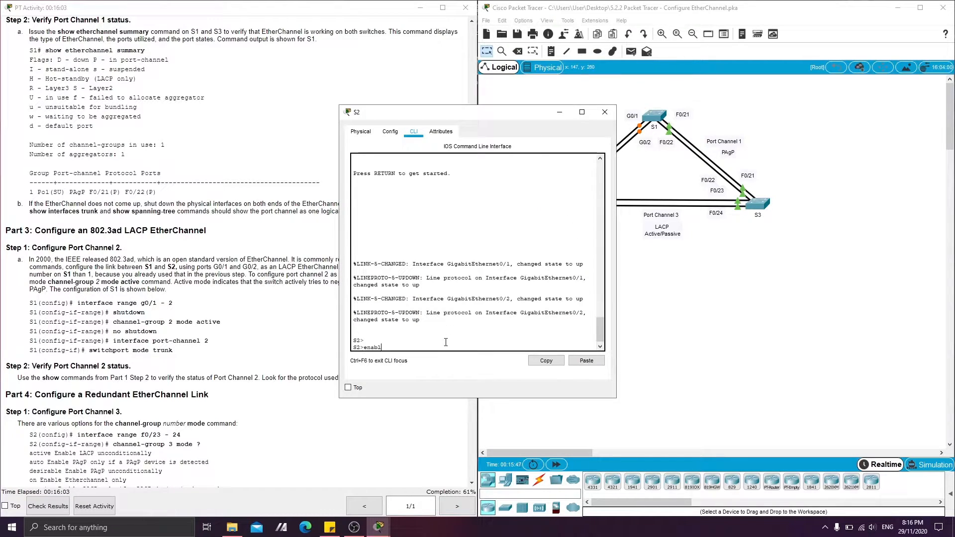
pyautogui.press('Return')
pyautogui.write('config t')
pyautogui.press('Return')
# Select S2's Gigabit ports with interface range g 0/1-2 and disable them with shutdown.
pyautogui.press('Return')
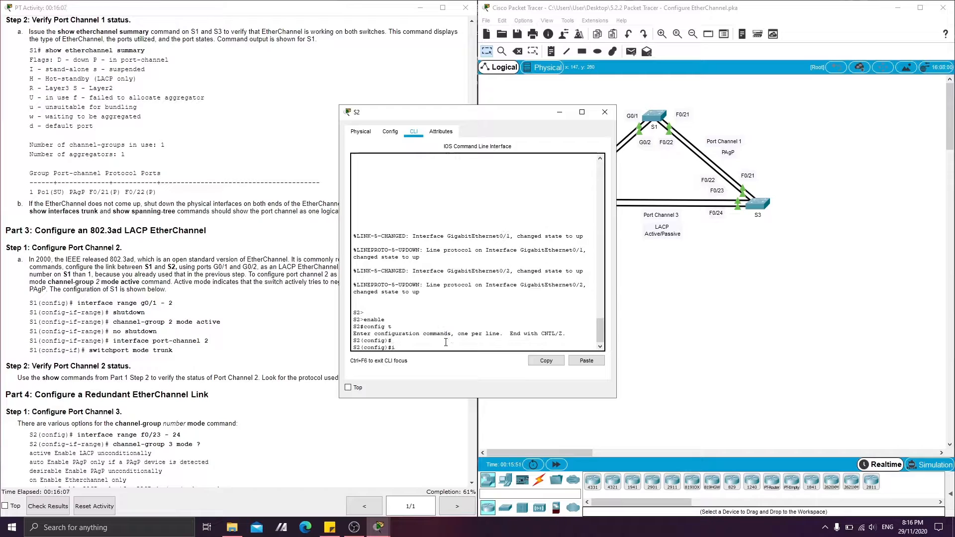
pyautogui.write('interface range g 0/1-2')
pyautogui.press('Return')
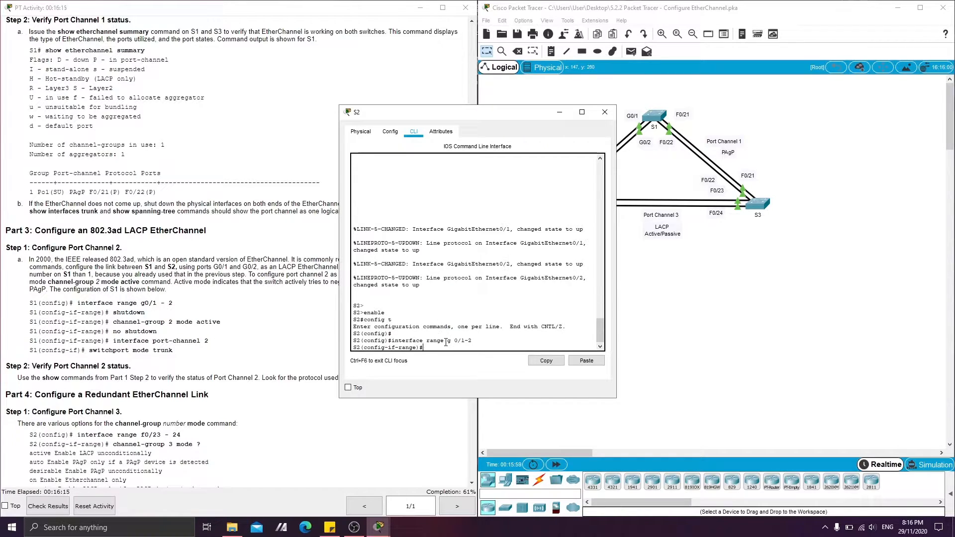
pyautogui.write('shutdown')
pyautogui.press('Return')
# Assign S2's G0/1-2 ports to LACP group 2 with channel-group 2 mode active.
pyautogui.press('Return')
pyautogui.press('Return')
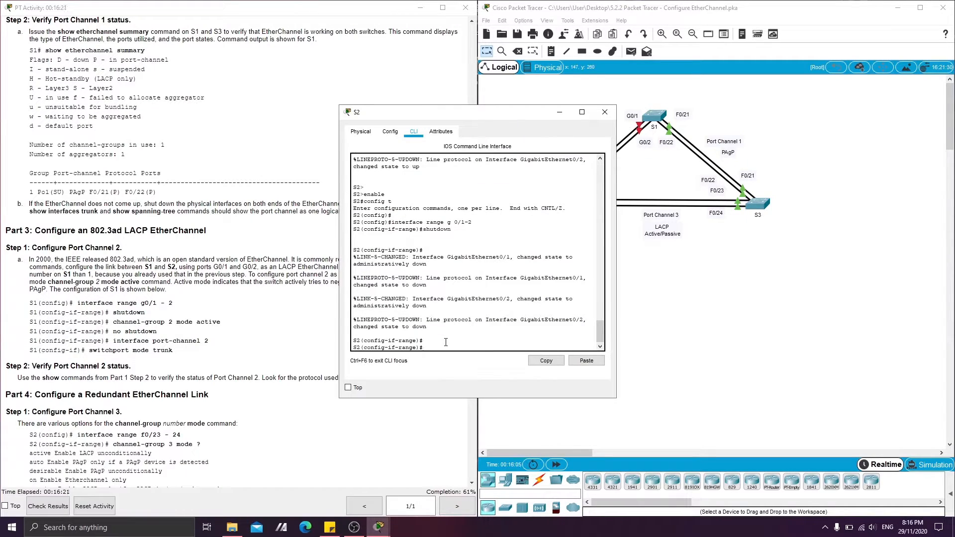
pyautogui.write('channel-group 2 mode active')
pyautogui.press('Return')
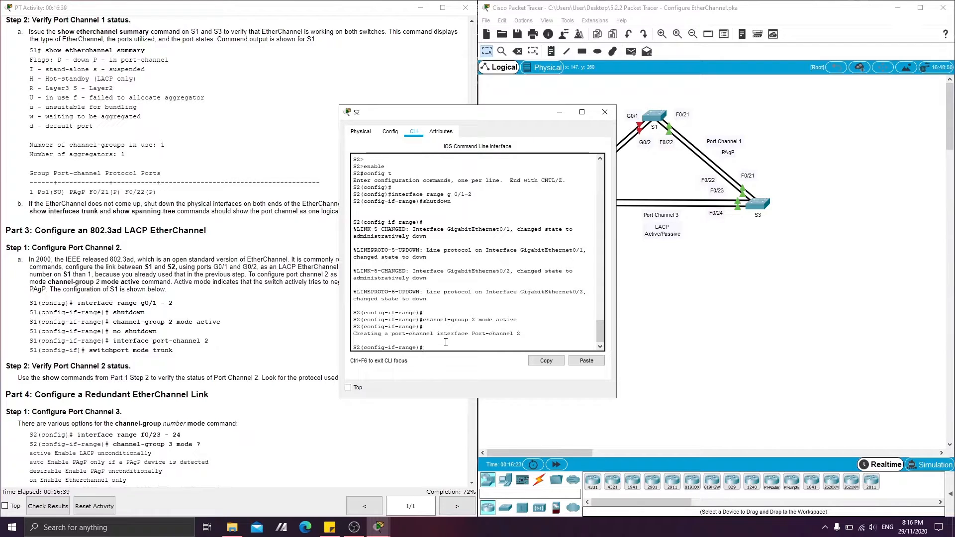
# Re-enable S2's G0/1-2 ports with no shutdown and return to global configuration mode with exit.
pyautogui.write('no shutdown')
pyautogui.press('Return')
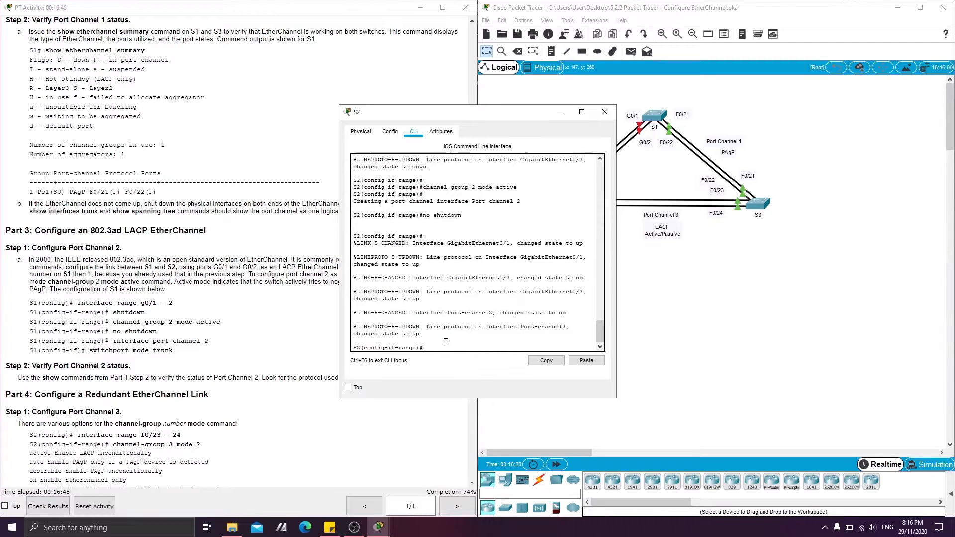
pyautogui.write('exit')
pyautogui.press('Return')
pyautogui.press('Return')
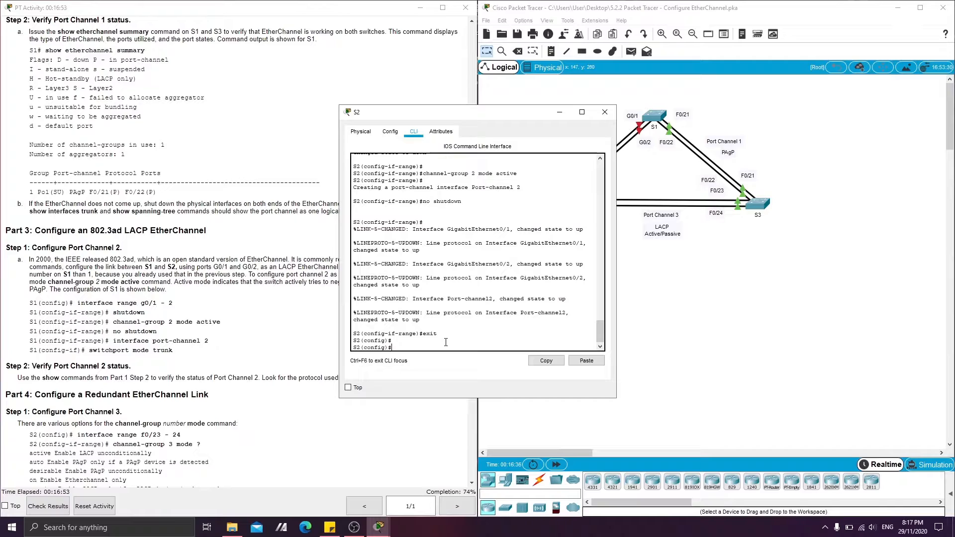
# Configure S2's logical LACP interface as a trunk with interface port-channel 2 and switchport mode trunk.
pyautogui.write('interface port-channel 2')
pyautogui.press('Return')
pyautogui.write('siwthc')
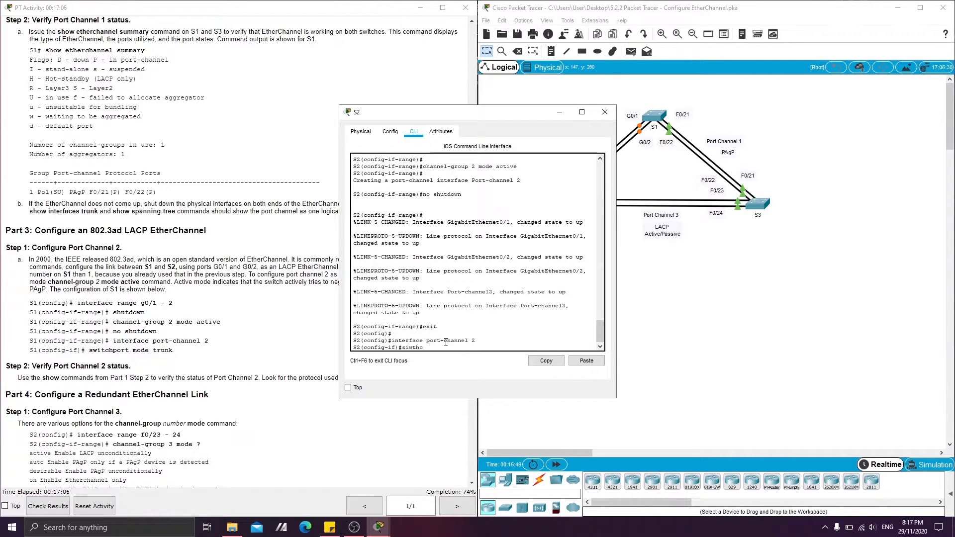
pyautogui.press('BackSpace')
pyautogui.press('BackSpace')
pyautogui.press('BackSpace')
pyautogui.press('BackSpace')
pyautogui.press('BackSpace')
pyautogui.write('witchport mode trunk')
pyautogui.press('Return')
pyautogui.press('Return')
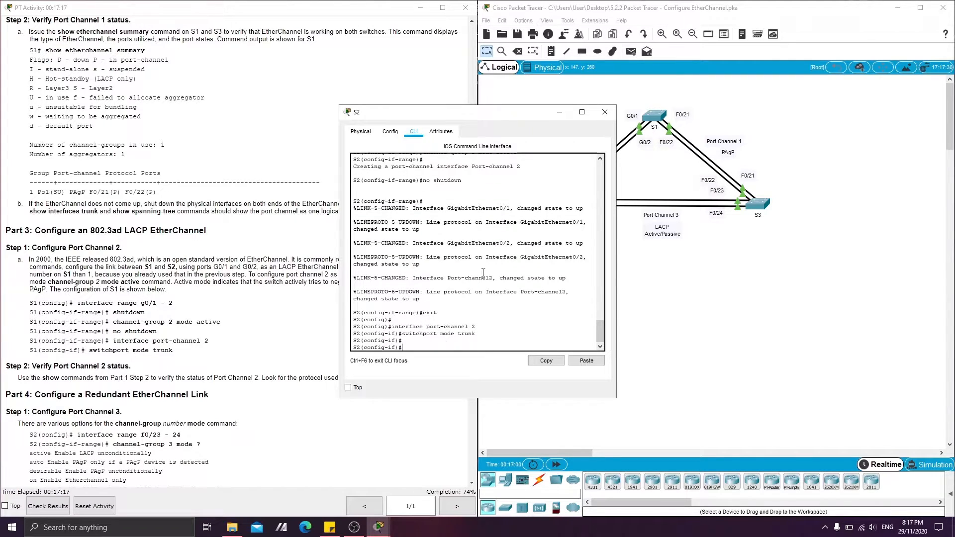
pyautogui.click(560, 112)
# Return S1 to privileged EXEC mode with end and check Port Channel 2's protocol and ports with show etherchannel summary.
pyautogui.click(141, 330)
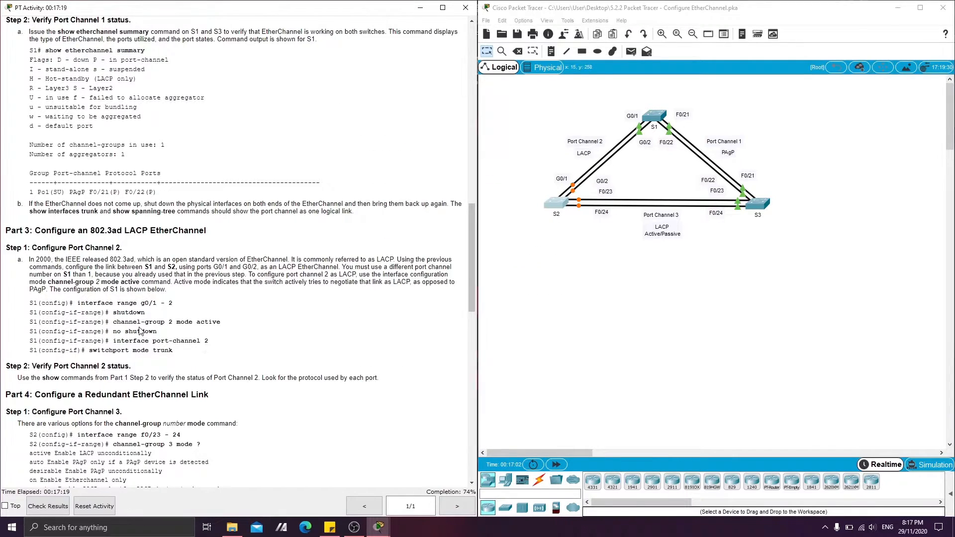
pyautogui.scroll(-3, 59, 323)
pyautogui.moveTo(32, 305); pyautogui.dragTo(119, 307)
pyautogui.click(614, 297)
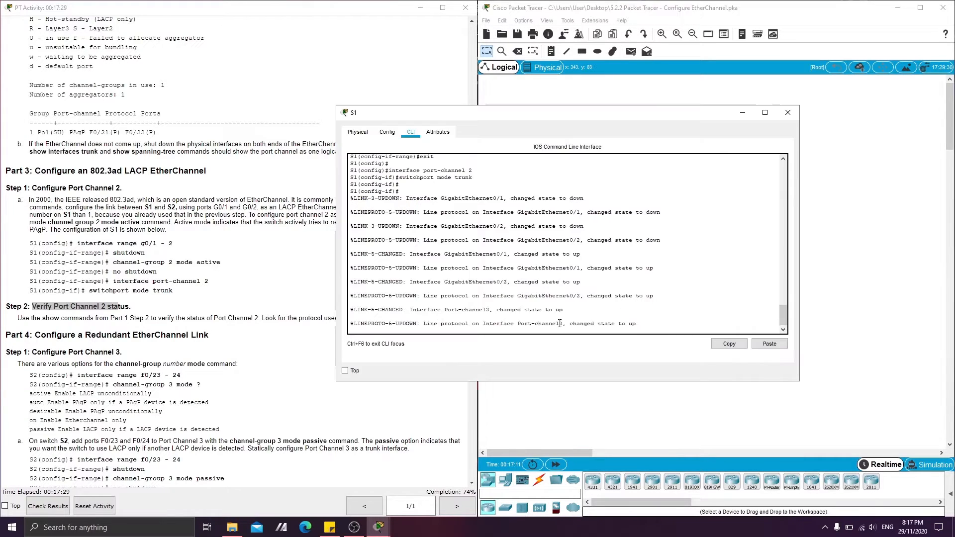
pyautogui.press('Return')
pyautogui.press('Return')
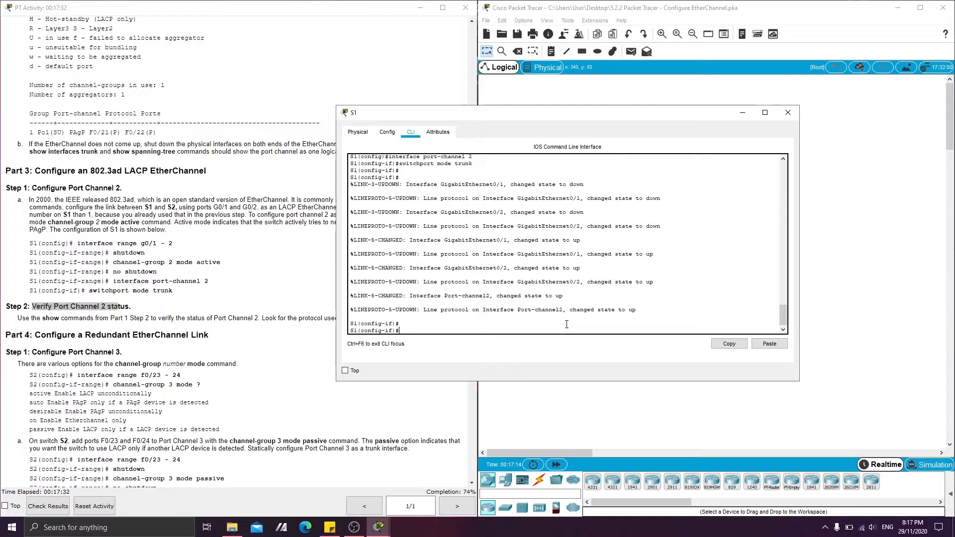
pyautogui.write('show etherchannel')
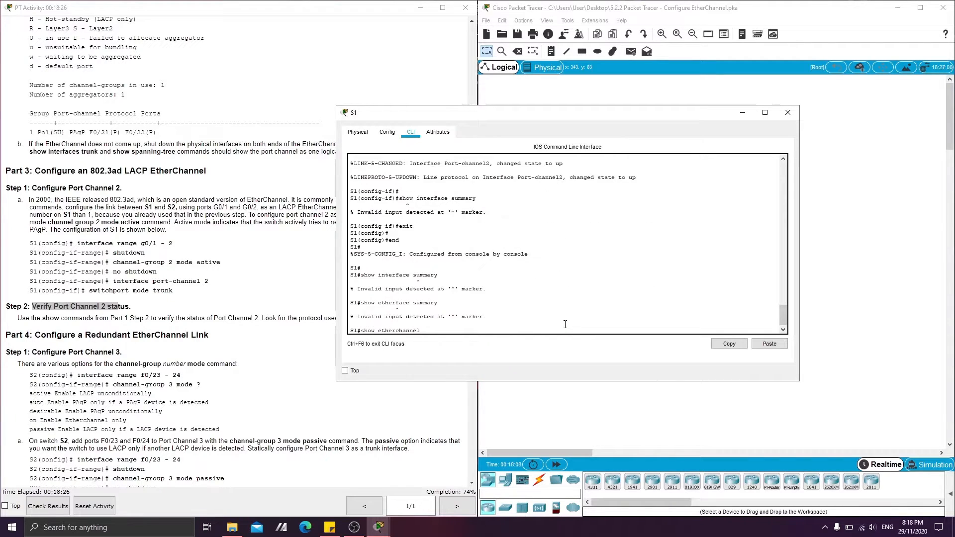
pyautogui.write('mary')
pyautogui.press('Return')
pyautogui.press('Return')
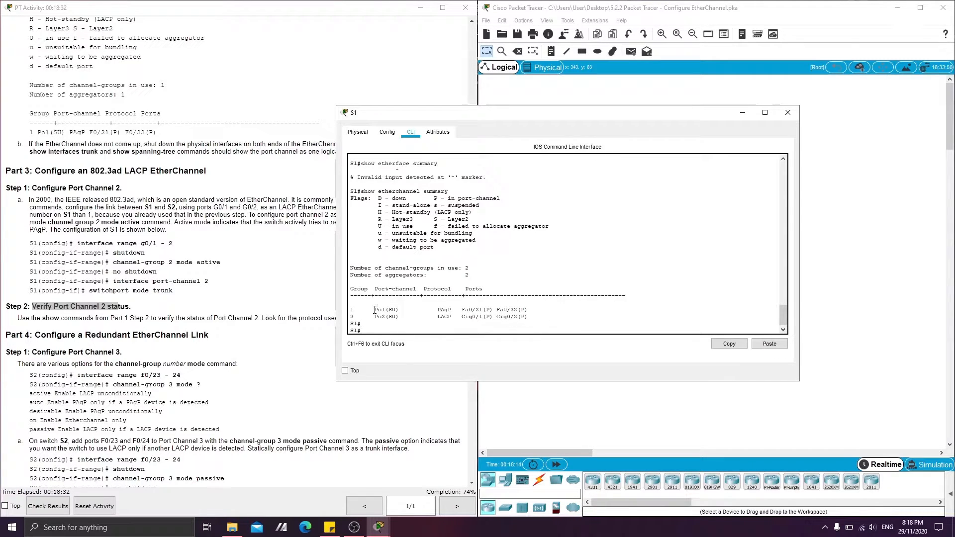
pyautogui.moveTo(375, 310); pyautogui.dragTo(522, 317)
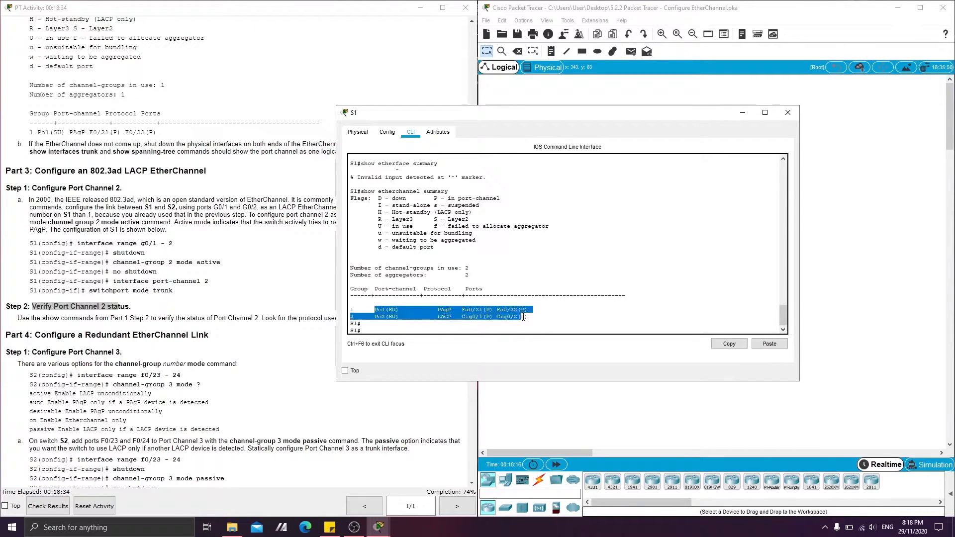
pyautogui.click(415, 329)
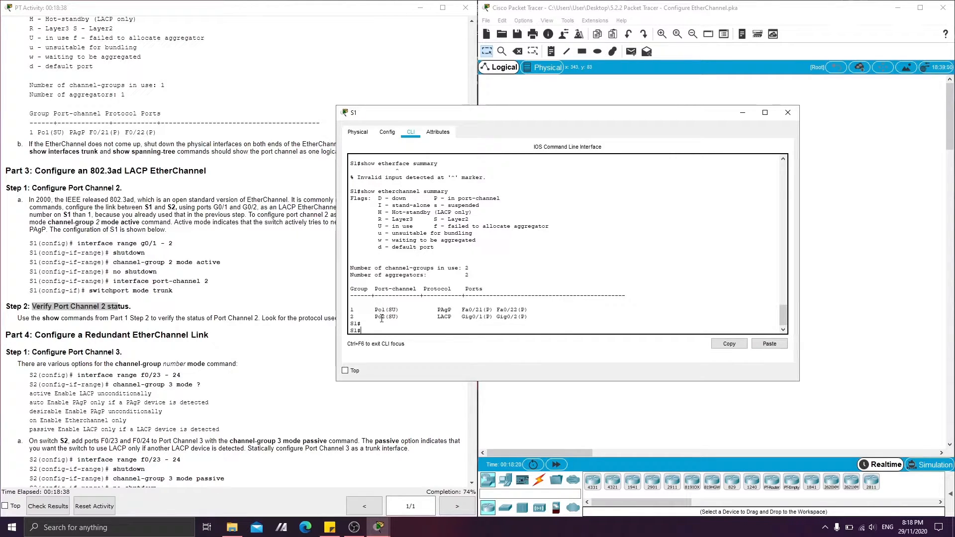
pyautogui.click(742, 112)
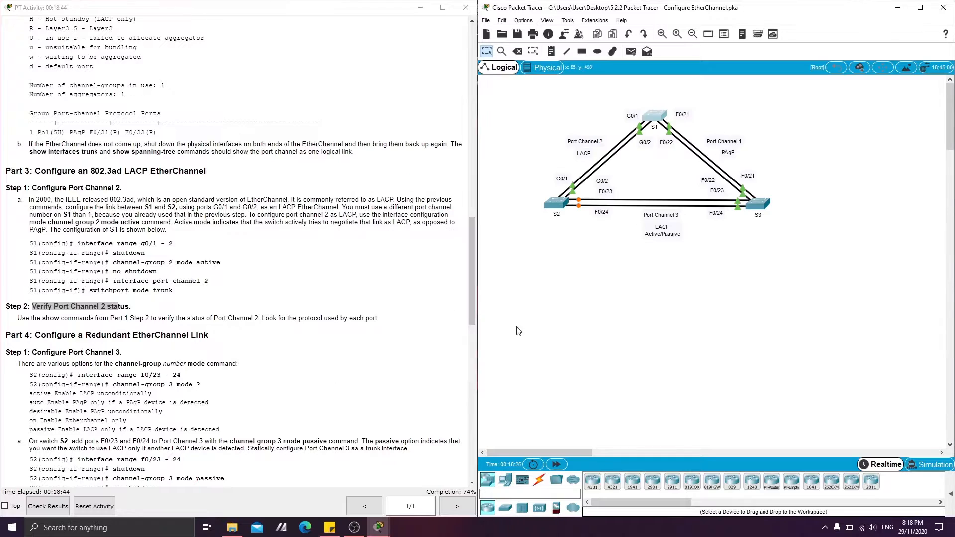
# Return S2 to privileged EXEC mode with end and check its Port Channel 2 with show etherchannel summary.
pyautogui.click(556, 203)
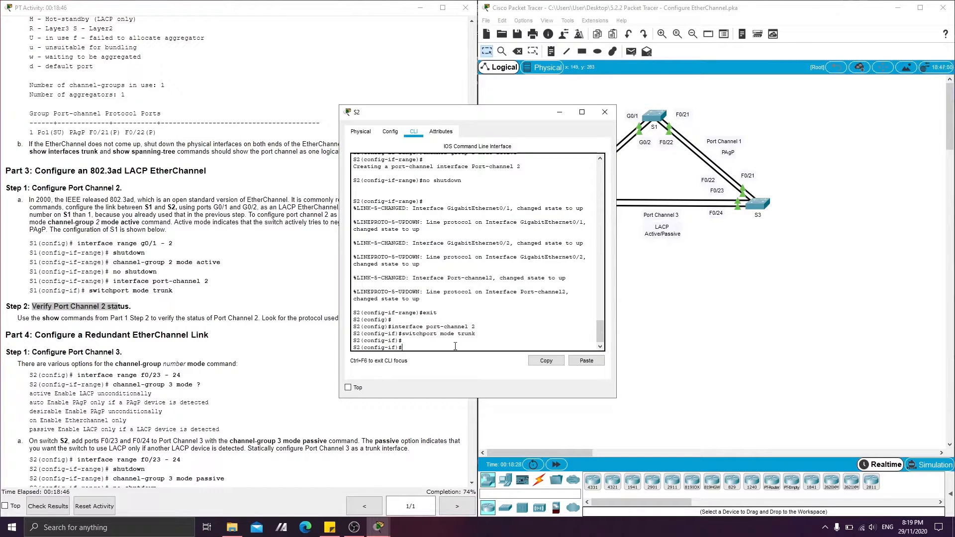
pyautogui.press('Return')
pyautogui.write('end')
pyautogui.press('Return')
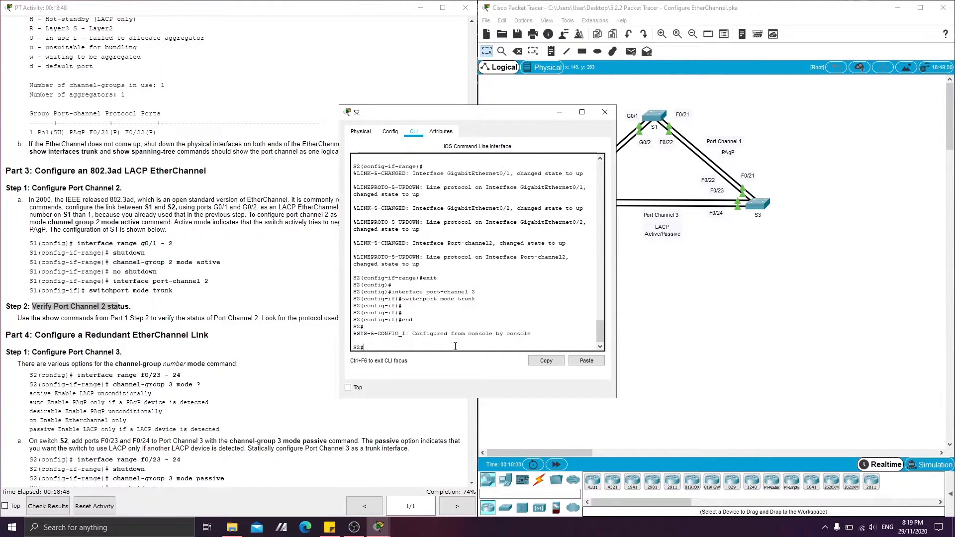
pyautogui.write('show')
pyautogui.write(' etherchannle')
pyautogui.write('el s')
pyautogui.write('ummary')
pyautogui.press('Return')
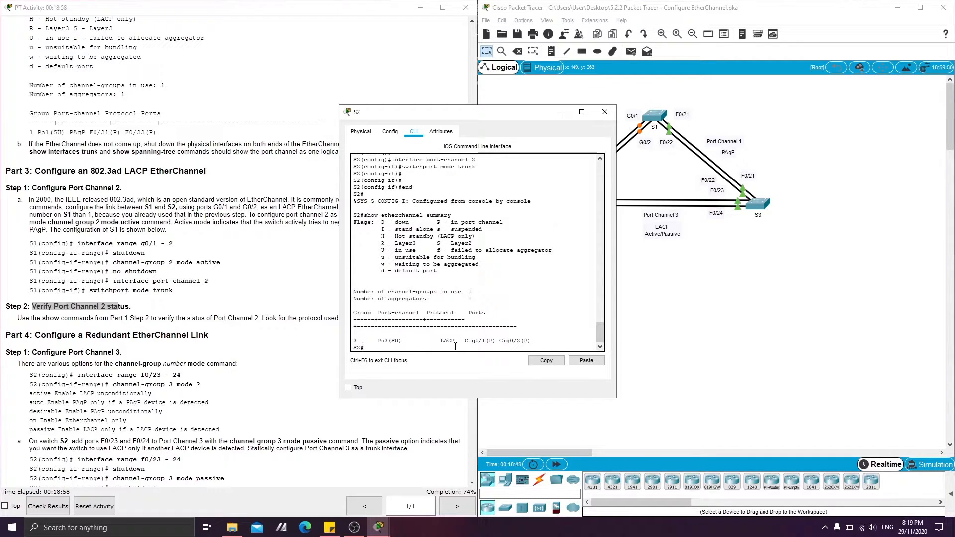
pyautogui.press('Return')
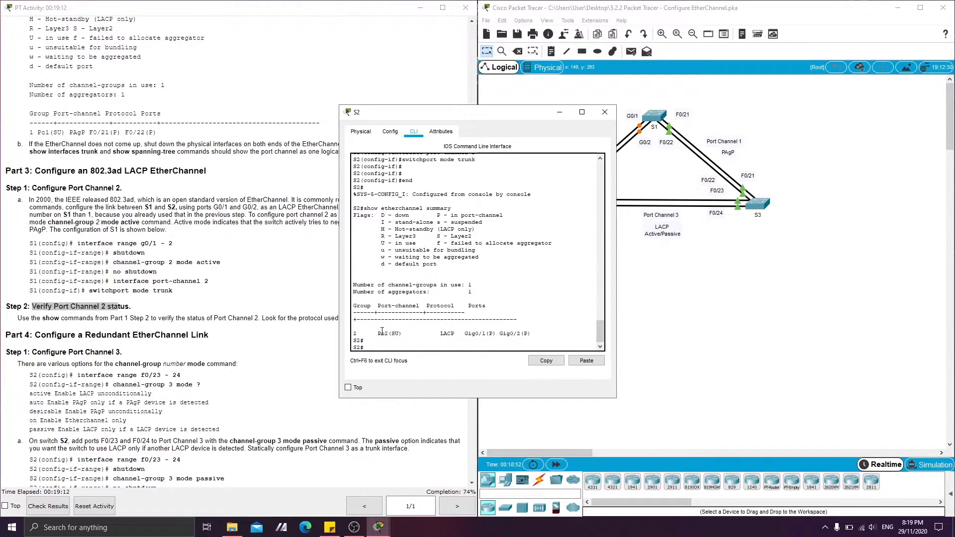
pyautogui.moveTo(379, 333); pyautogui.dragTo(400, 334)
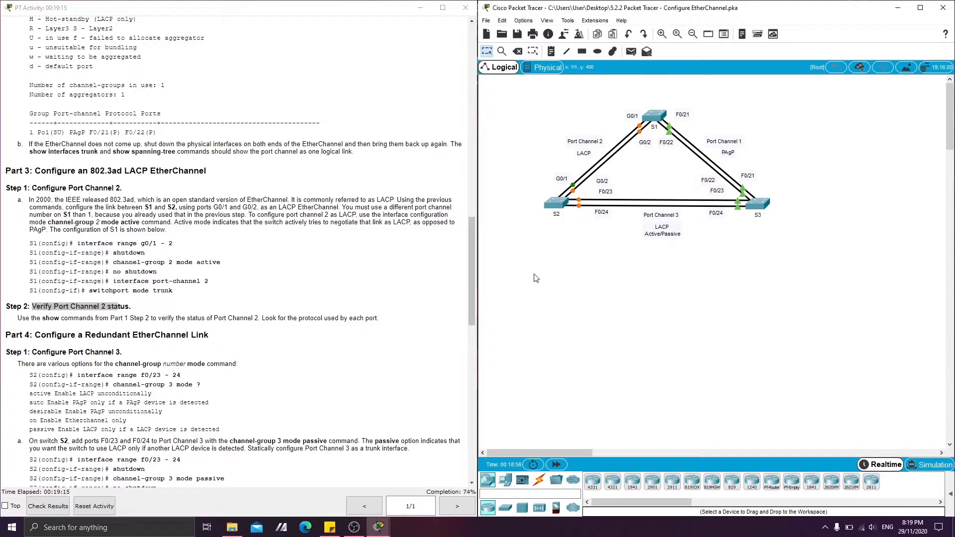
# Read the Part 4 lab instructions for configuring the redundant Port Channel 3 link.
pyautogui.click(80, 298)
pyautogui.scroll(-2, 78, 302)
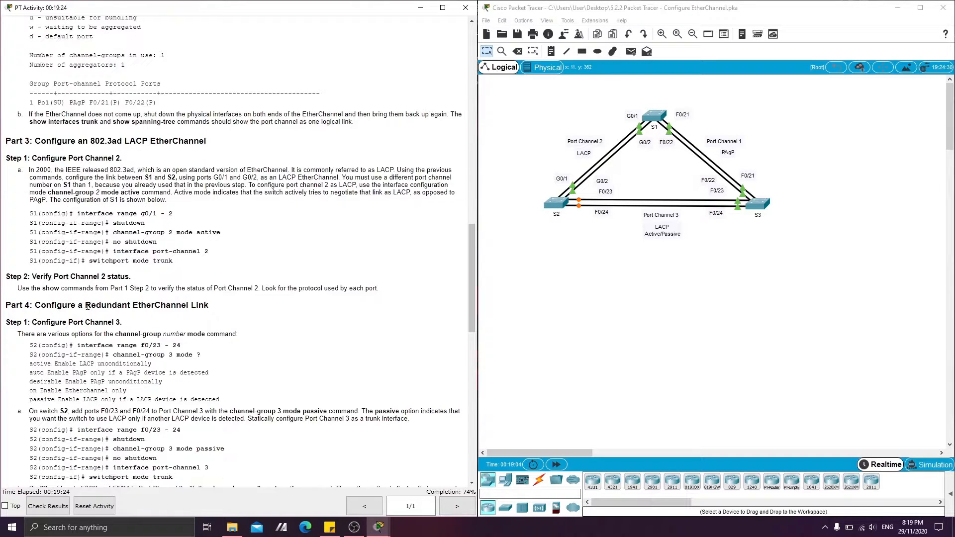
pyautogui.scroll(-2, 89, 285)
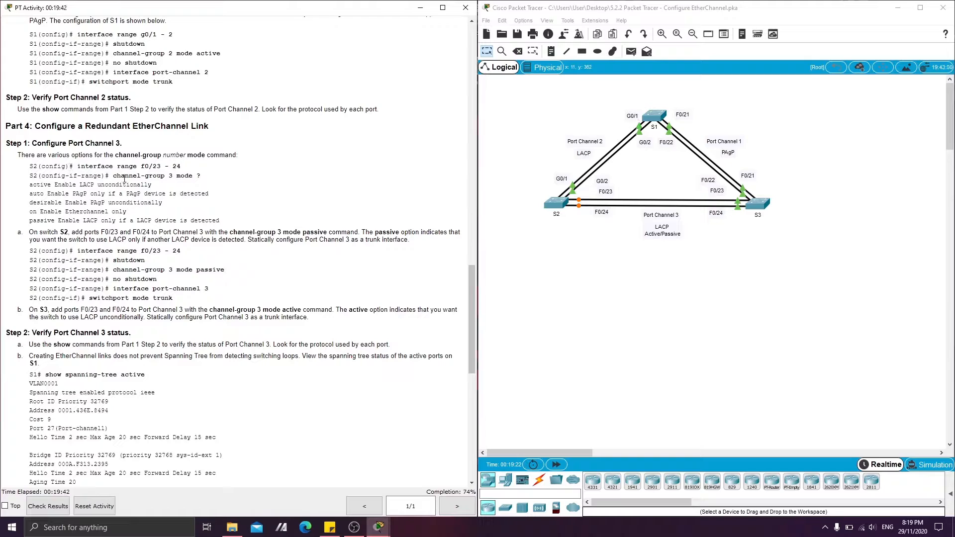
# On S2, enter global configuration mode with config t and select the ports with interface range fa 0/23-24.
pyautogui.click(551, 201)
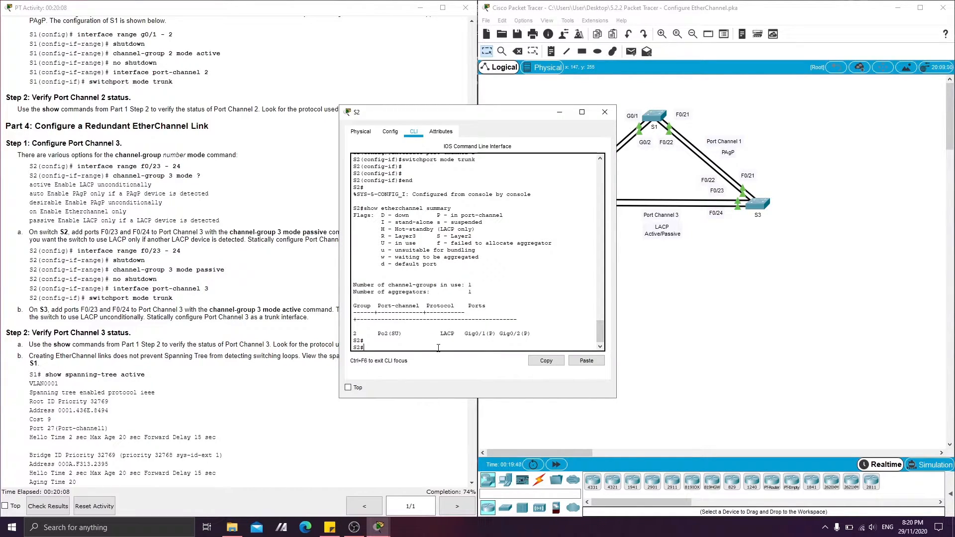
pyautogui.press('Return')
pyautogui.write('config t')
pyautogui.press('Return')
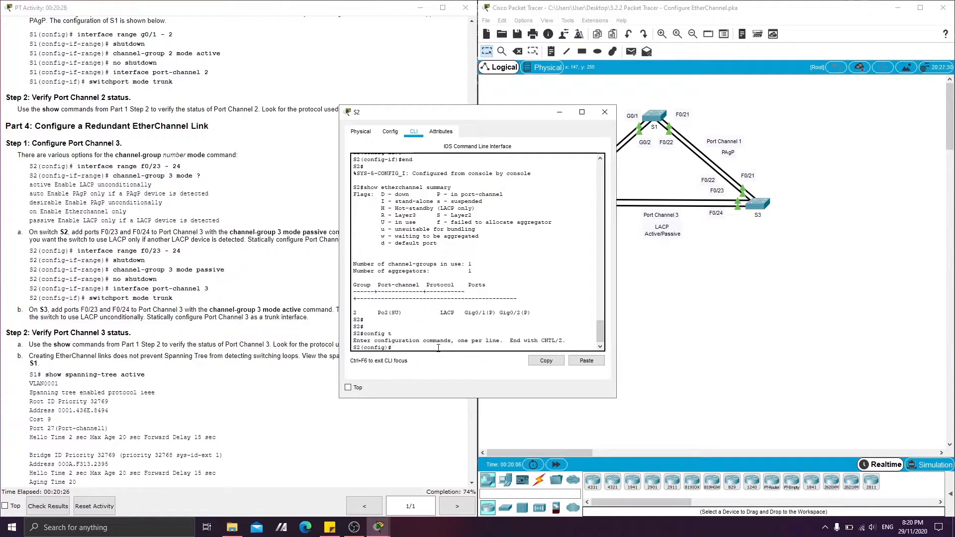
pyautogui.write('interface range ')
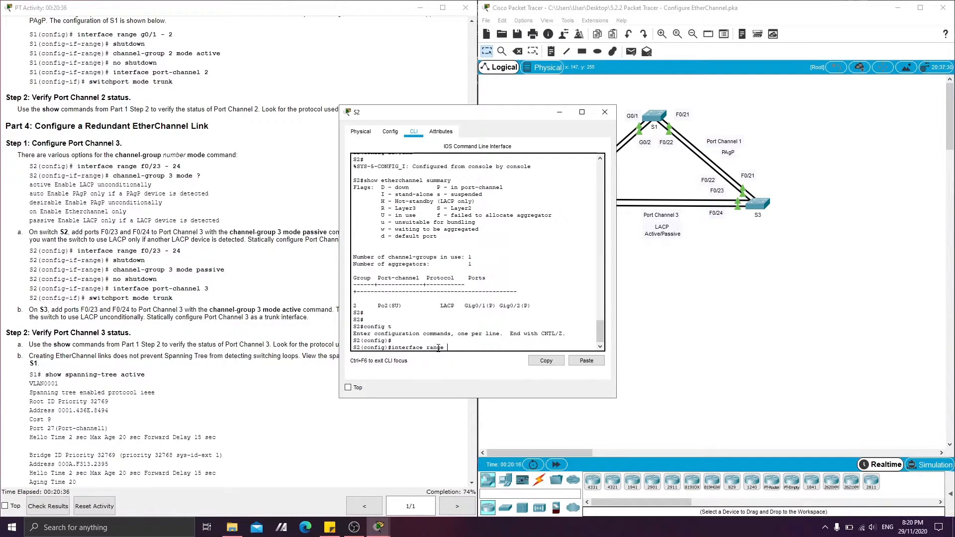
pyautogui.write('fa 0/23-24')
pyautogui.press('Return')
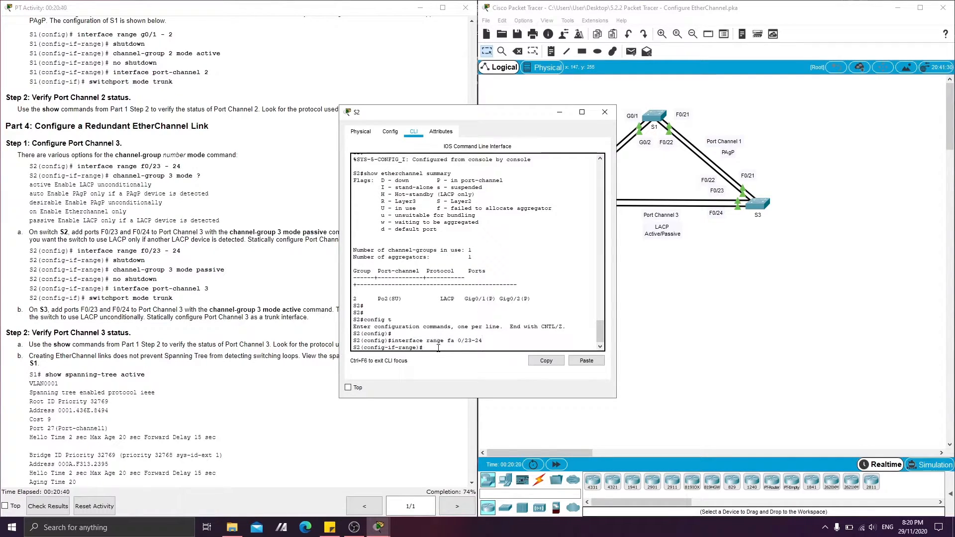
# Add S2's selected ports to Port Channel 3 with channel-group 3 mode passive and enable them with no shutdown.
pyautogui.write('channel -group 3 mode passive')
pyautogui.press('Return')
pyautogui.write('no')
pyautogui.press('Return')
pyautogui.press('Return')
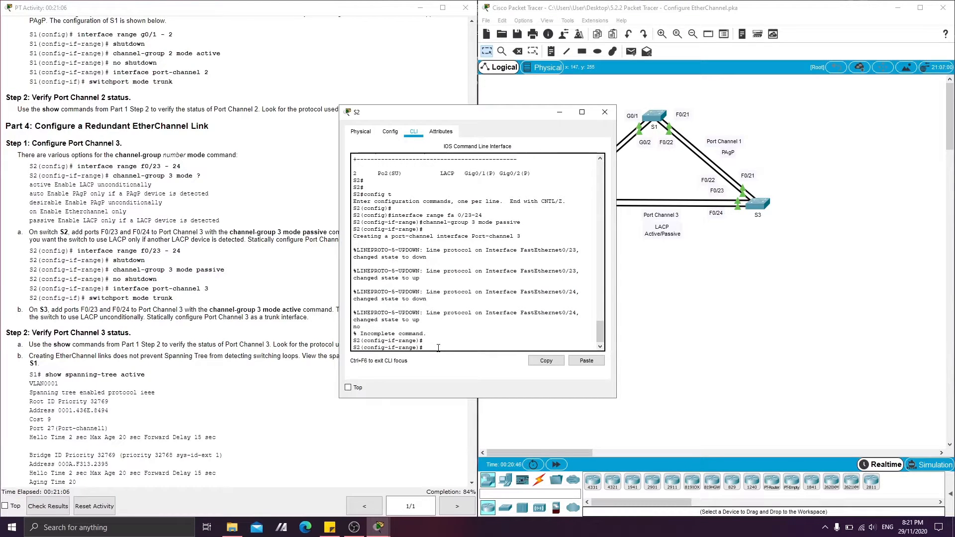
pyautogui.write('no shutdown')
pyautogui.press('Return')
# Exit S2's range configuration and make its logical Port Channel 3 a trunk with interface port-channel 3 and switchport mode trunk.
pyautogui.write('exit')
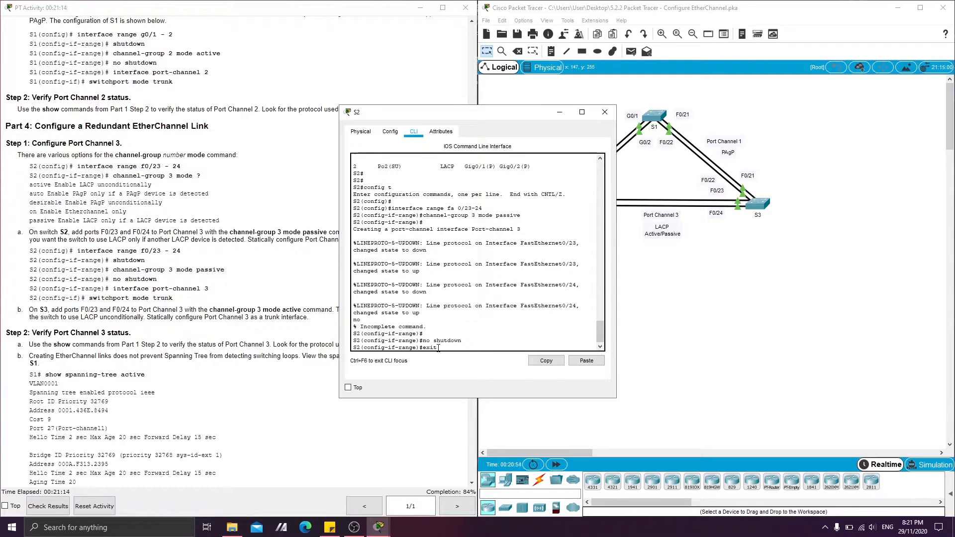
pyautogui.press('Return')
pyautogui.write('interface')
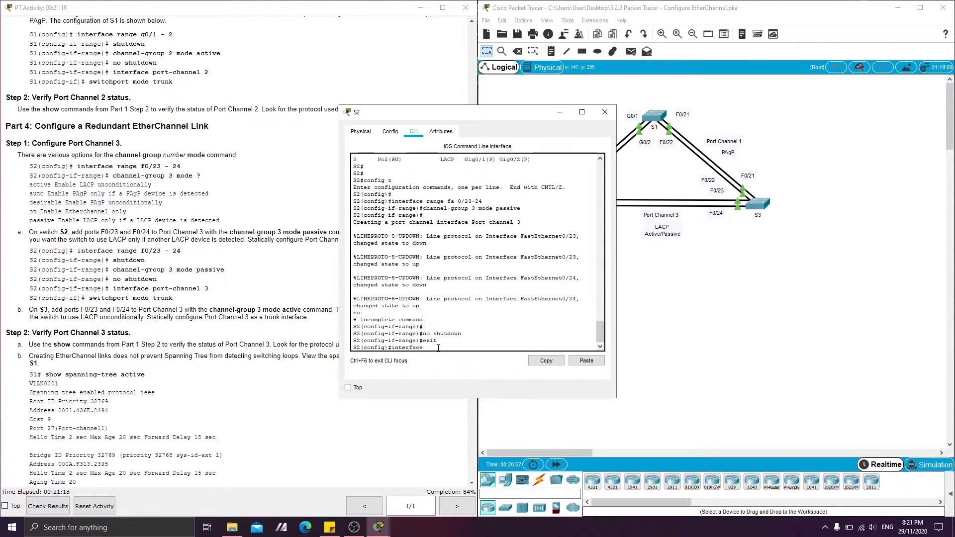
pyautogui.write(' port-channel 3')
pyautogui.press('Return')
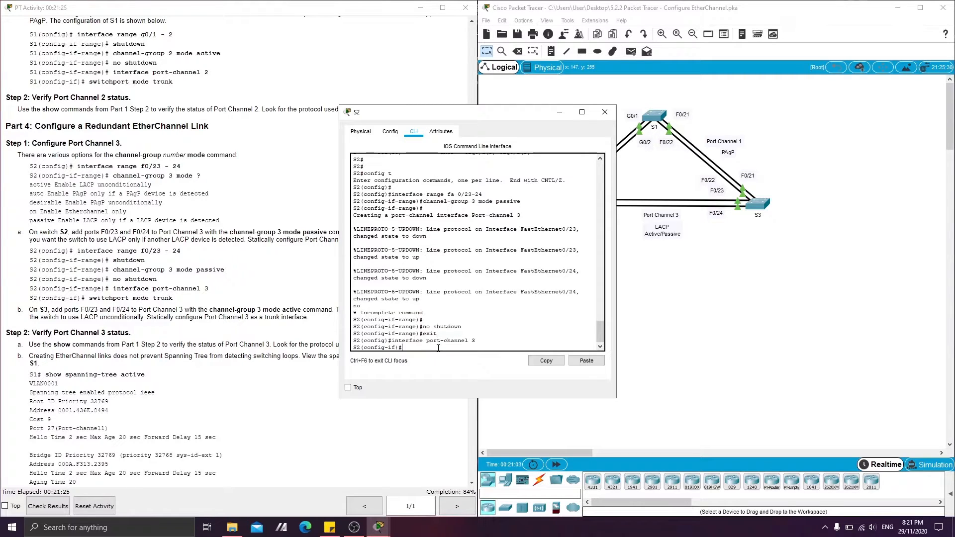
pyautogui.write('switchport mode trunk')
pyautogui.press('Return')
pyautogui.press('Return')
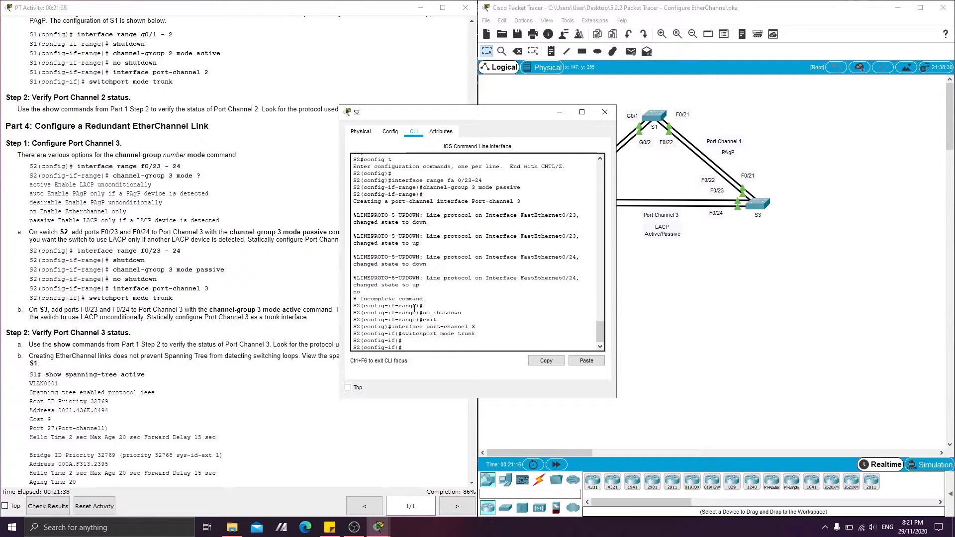
# Review the lab instruction about adding S2's F0/23 and F0/24 to Port Channel 3 in passive mode.
pyautogui.click(303, 271)
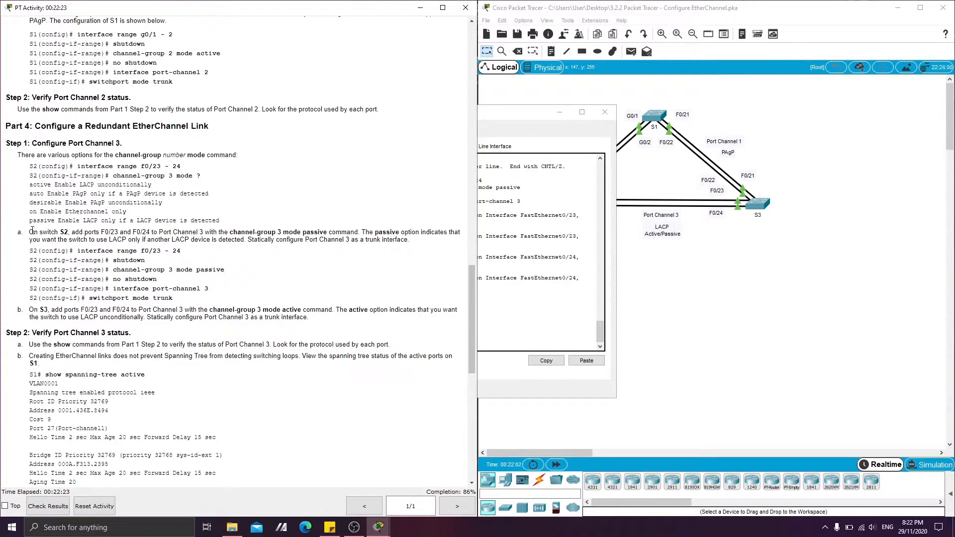
pyautogui.moveTo(32, 231); pyautogui.dragTo(192, 237)
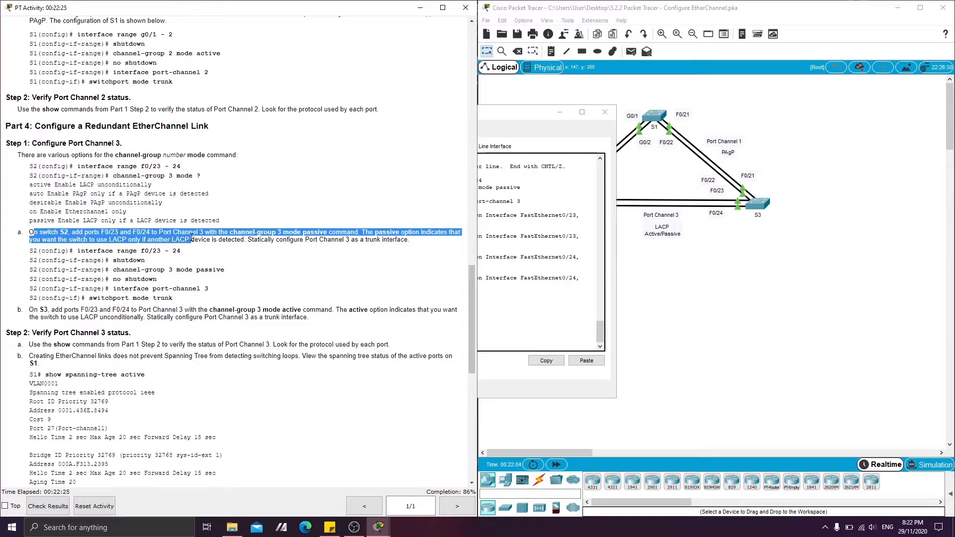
pyautogui.click(144, 239)
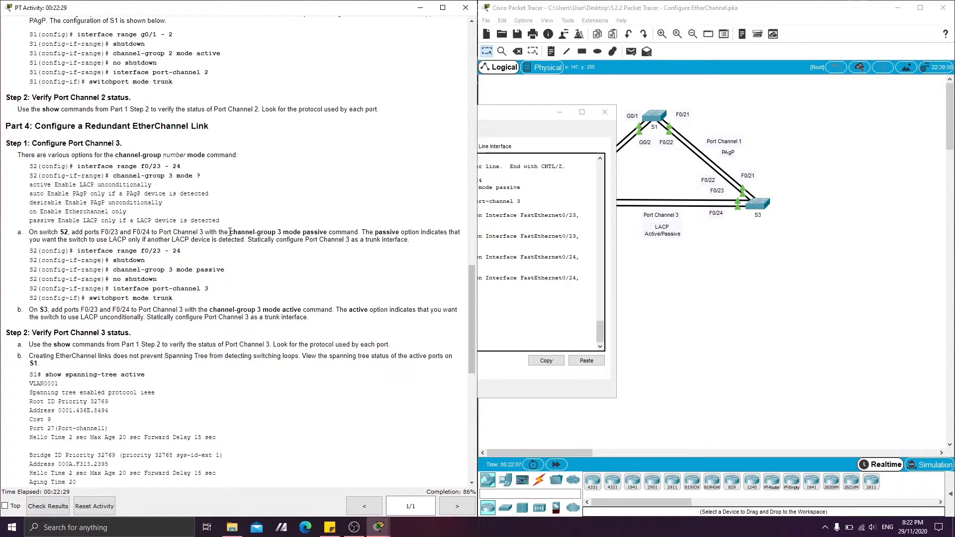
pyautogui.moveTo(229, 233); pyautogui.dragTo(328, 232)
pyautogui.click(328, 232)
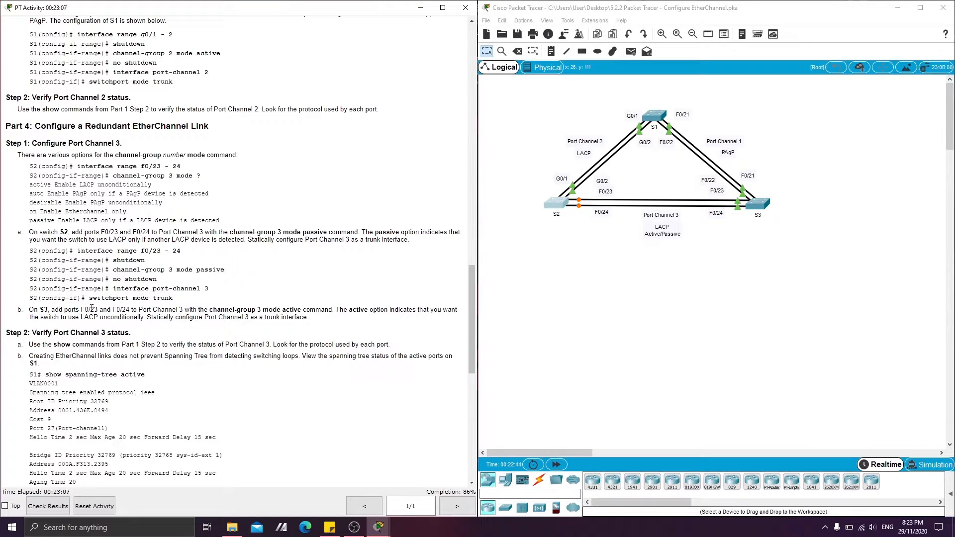
# Open S3's command line and enter global configuration mode with enable and config t.
pyautogui.click(645, 327)
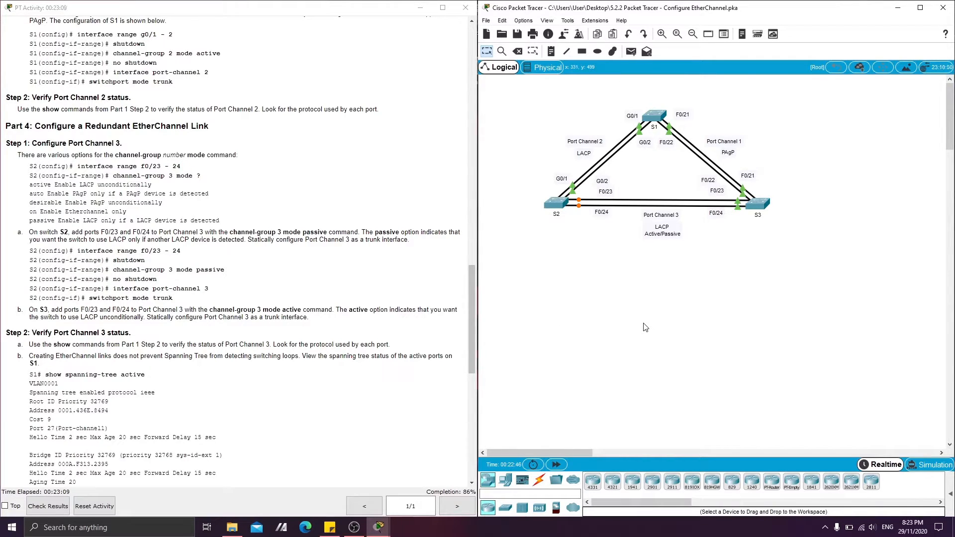
pyautogui.click(749, 205)
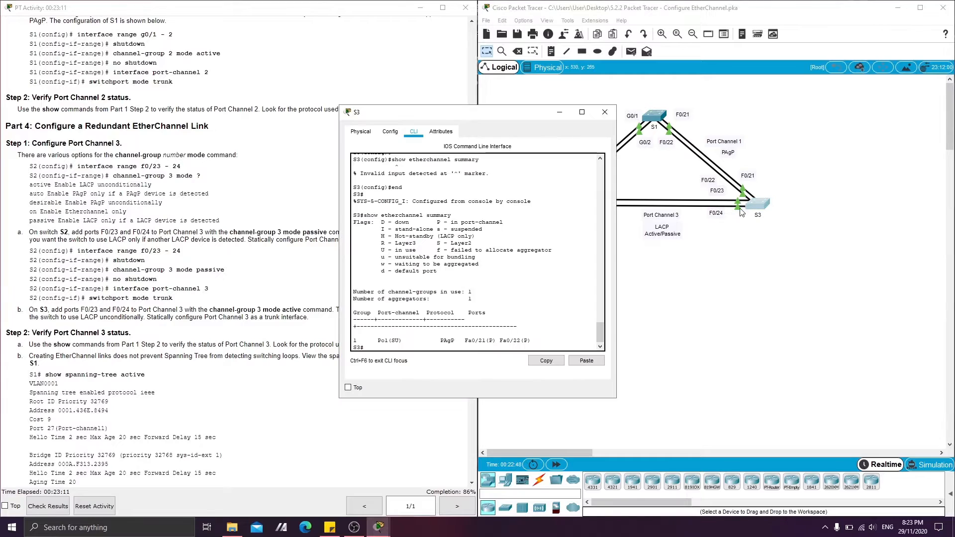
pyautogui.press('Return')
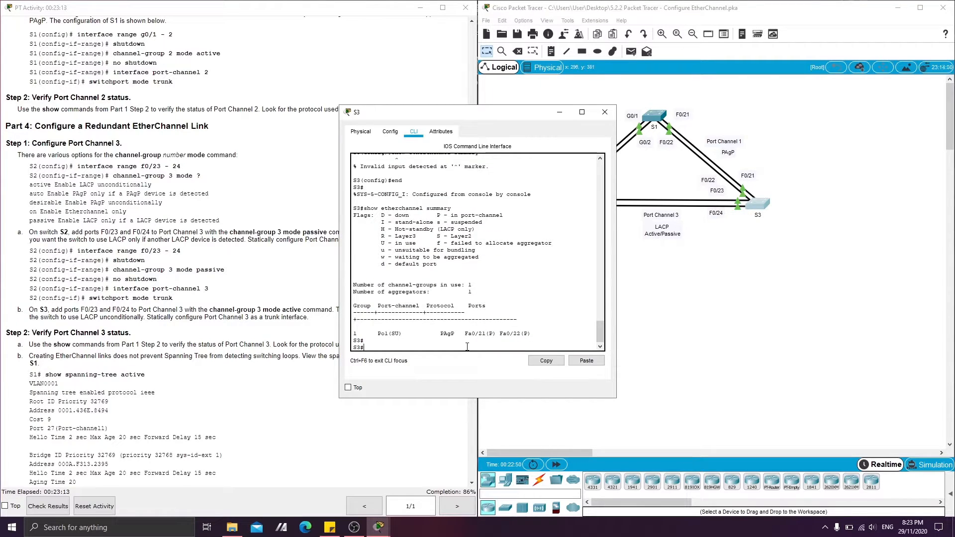
pyautogui.write('enable')
pyautogui.press('Return')
pyautogui.write('config')
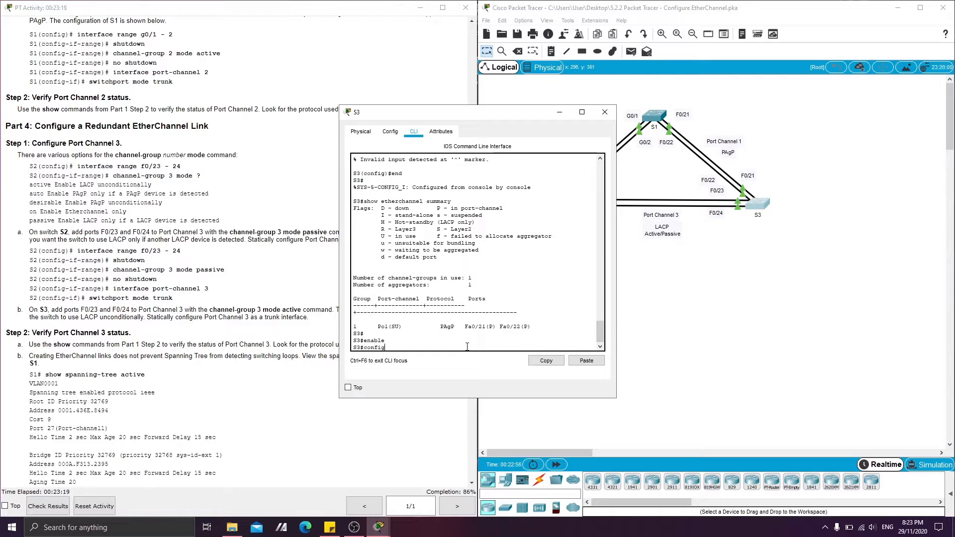
pyautogui.write(' t')
pyautogui.press('Return')
# Select S3's ports with interface range fa 0/23-24 and disable them with shutdown.
pyautogui.write('inter')
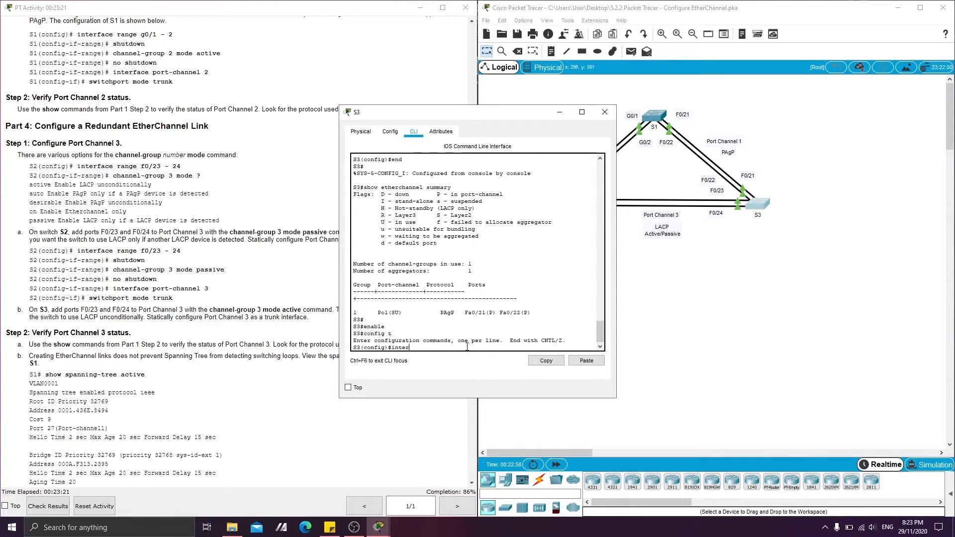
pyautogui.write('face range fa 0/23')
pyautogui.press('Return')
pyautogui.press('Return')
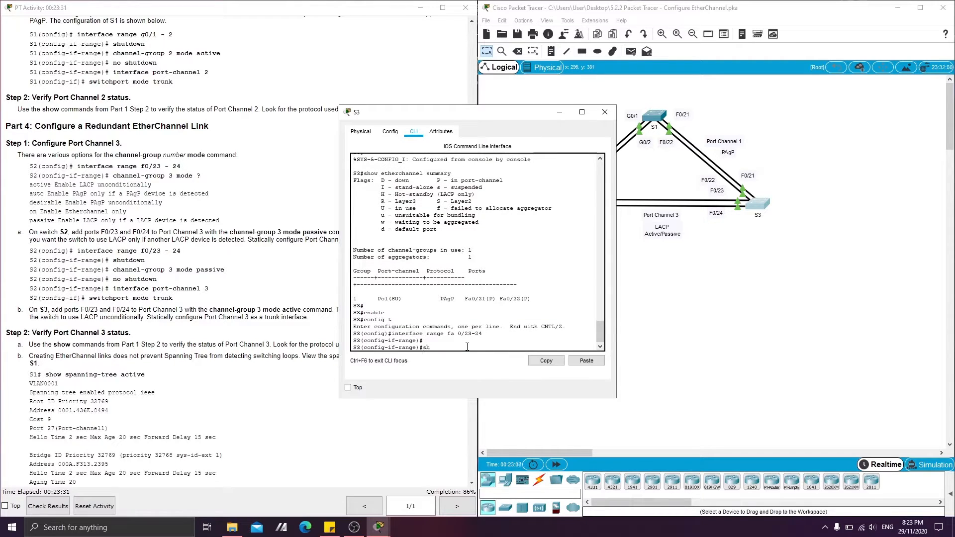
pyautogui.write('shutdown')
pyautogui.press('Return')
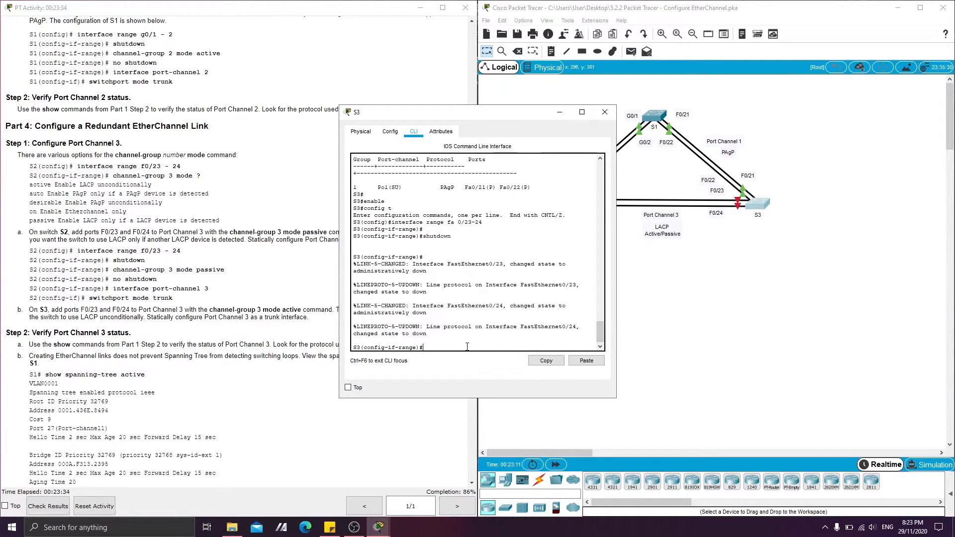
# Add S3's selected ports to Port Channel 3 with channel-group 3 mode active.
pyautogui.write('channel-group 3 mode active')
pyautogui.press('Return')
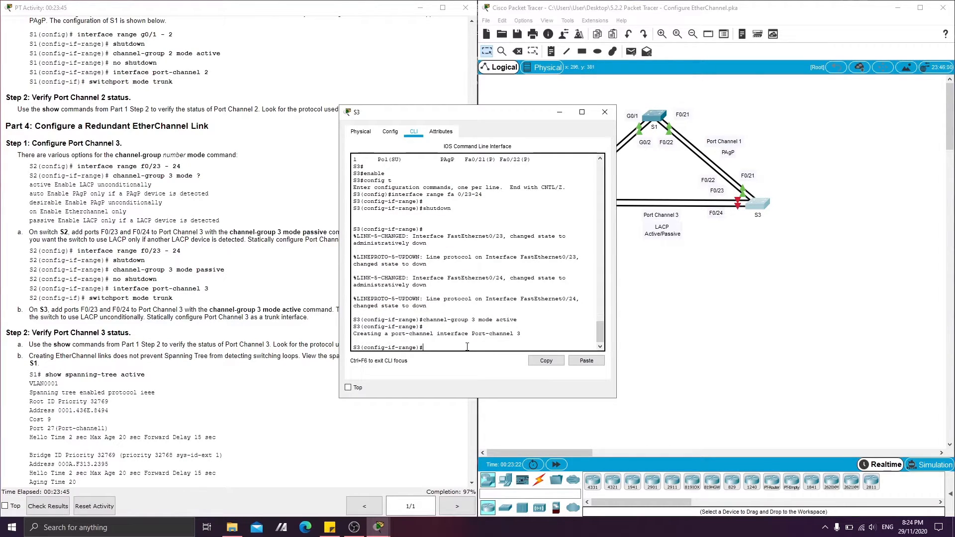
# Re-enable S3's selected ports with no shutdown and exit to global configuration mode.
pyautogui.write('no shutdown')
pyautogui.press('Return')
pyautogui.write('exit')
pyautogui.press('Return')
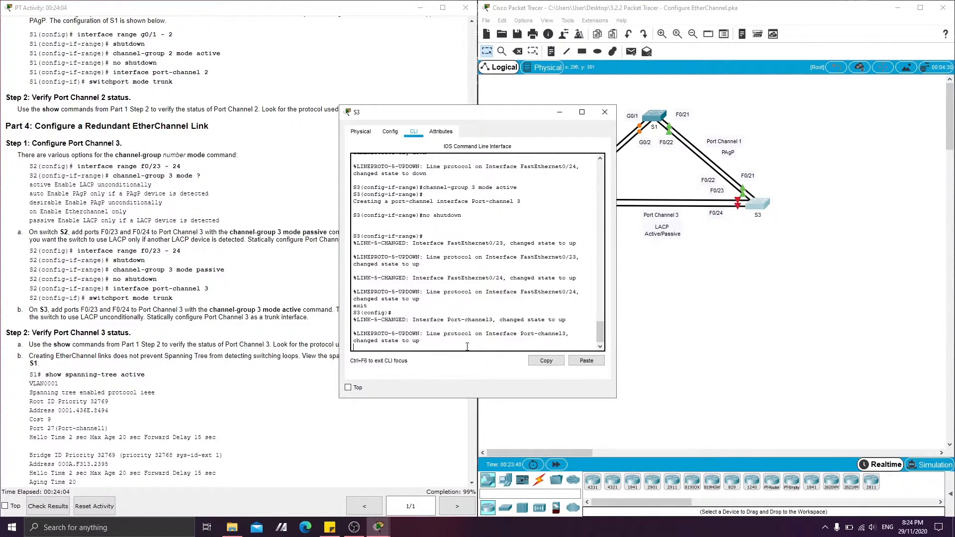
pyautogui.write('exit')
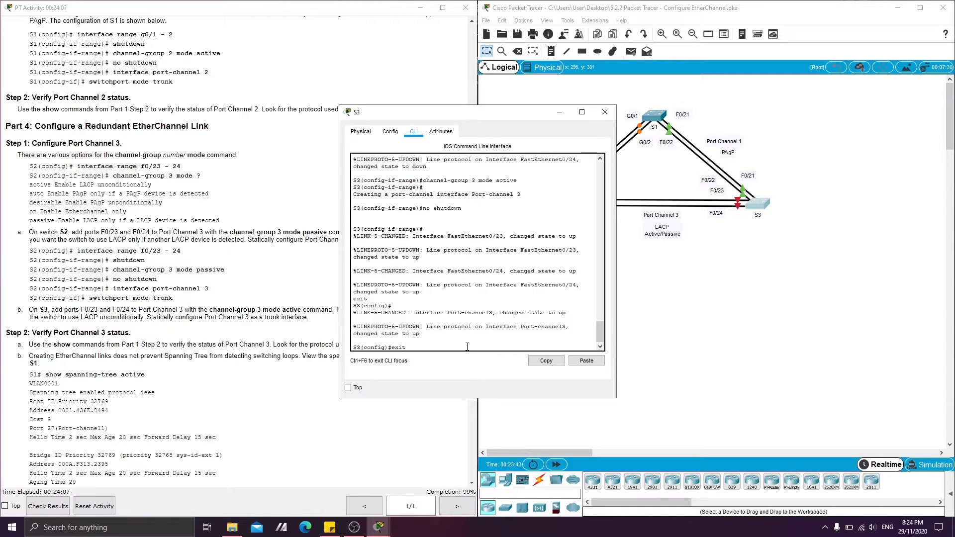
pyautogui.press('Return')
pyautogui.write('config')
pyautogui.press('Return')
pyautogui.write('n')
pyautogui.press('Return')
pyautogui.press('Return')
pyautogui.write('config')
pyautogui.press('Return')
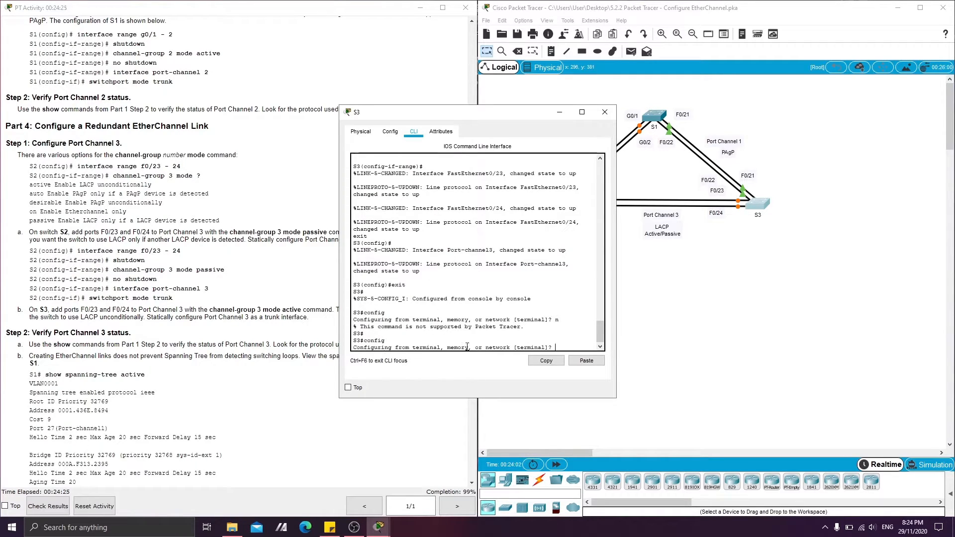
pyautogui.press('Return')
pyautogui.press('Return')
# Configure S3's logical Port Channel 3 as a trunk with interface port-channel 3 and switchport mode trunk.
pyautogui.write('interfac')
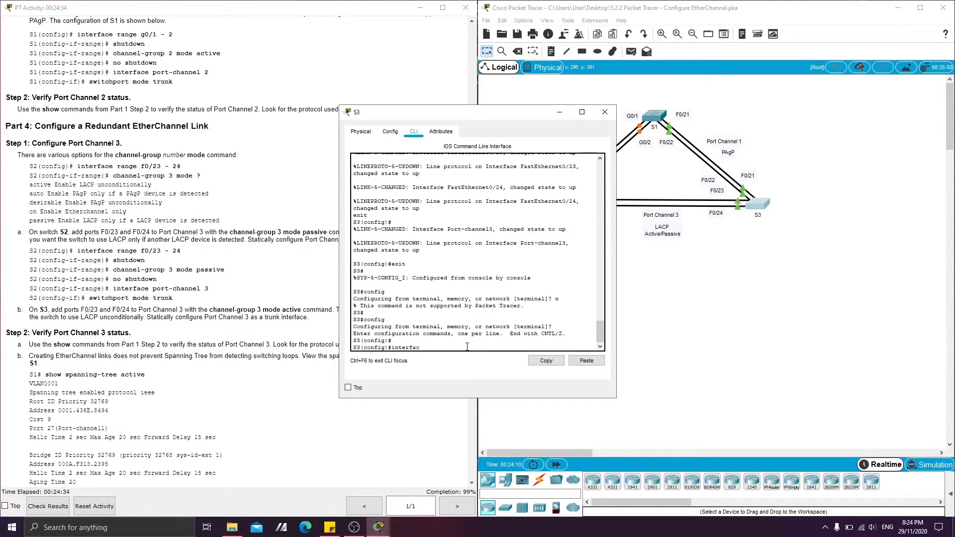
pyautogui.write('e port-channel 3')
pyautogui.press('Return')
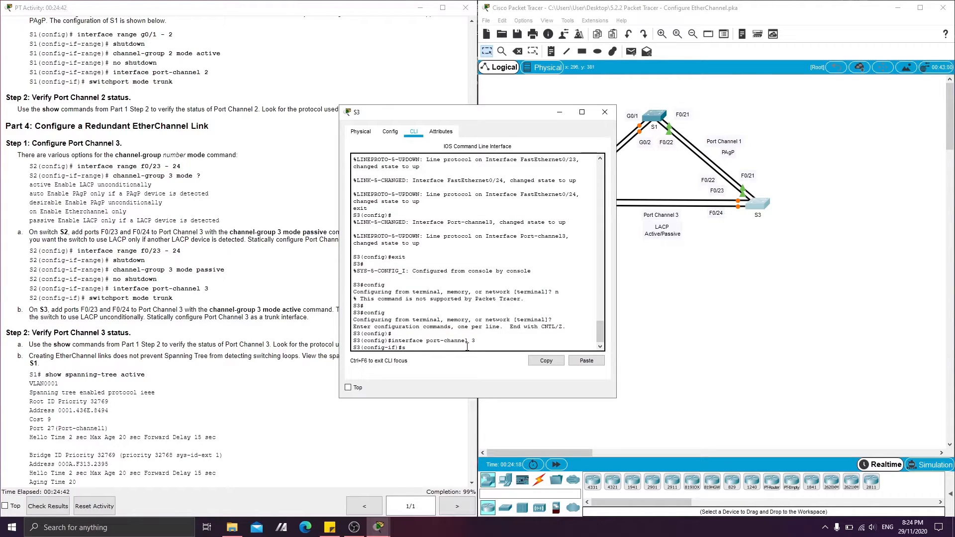
pyautogui.write('switchport mode trunk')
pyautogui.press('Return')
pyautogui.press('Return')
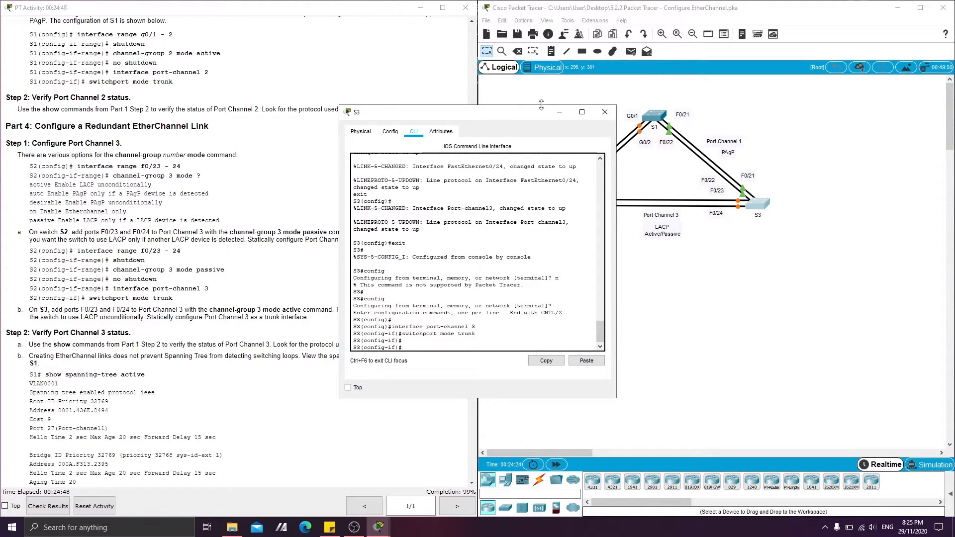
# Minimize the S3 window and read the Part 4 Step 2 instructions for verifying Port Channel 3 status.
pyautogui.click(560, 112)
pyautogui.click(29, 329)
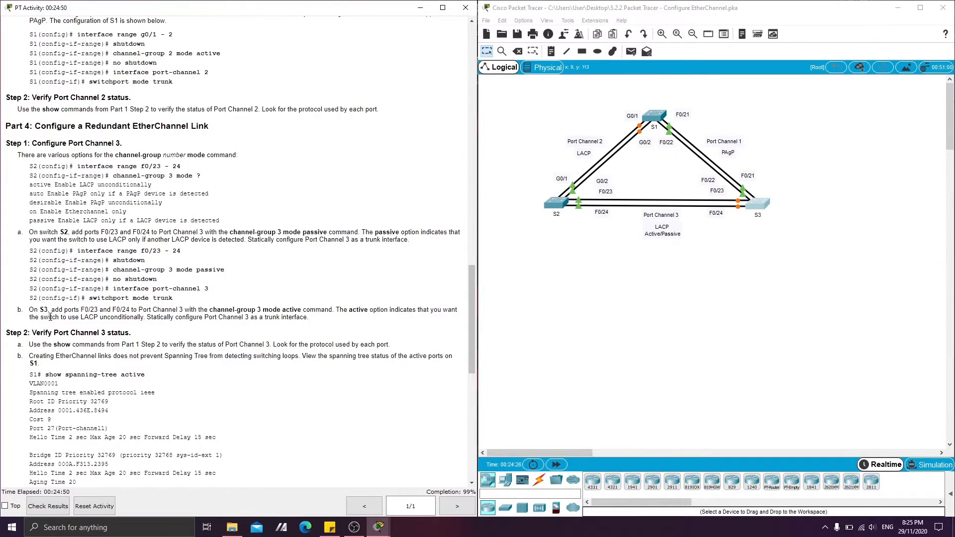
pyautogui.scroll(-5, 29, 330)
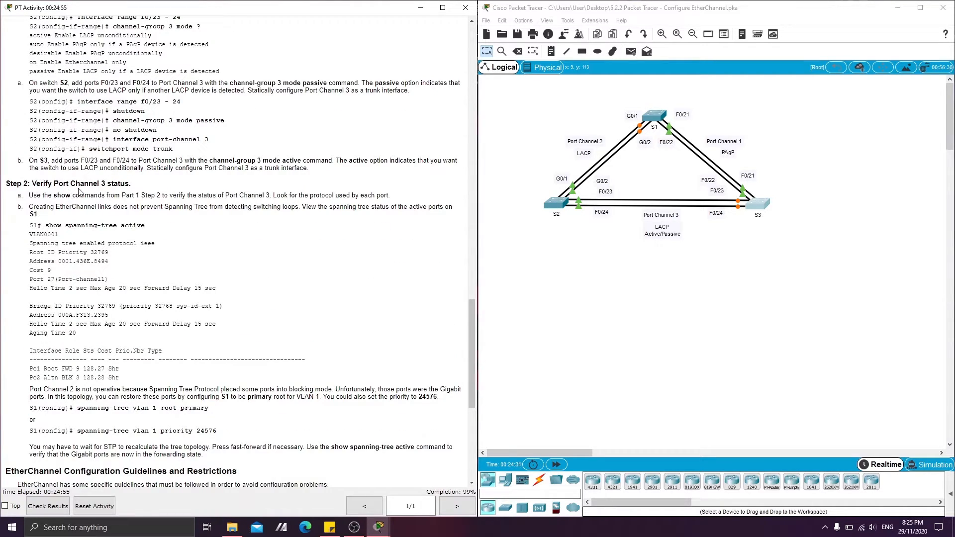
# Return S3 to privileged EXEC mode with end and check its Port Channel 3 with show etherchannel summary.
pyautogui.click(764, 205)
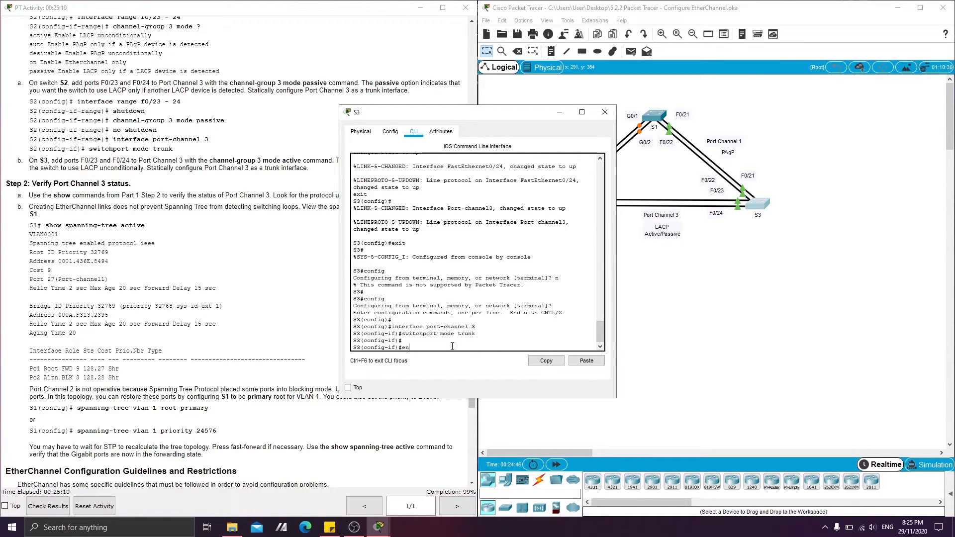
pyautogui.write('d')
pyautogui.press('Return')
pyautogui.press('Return')
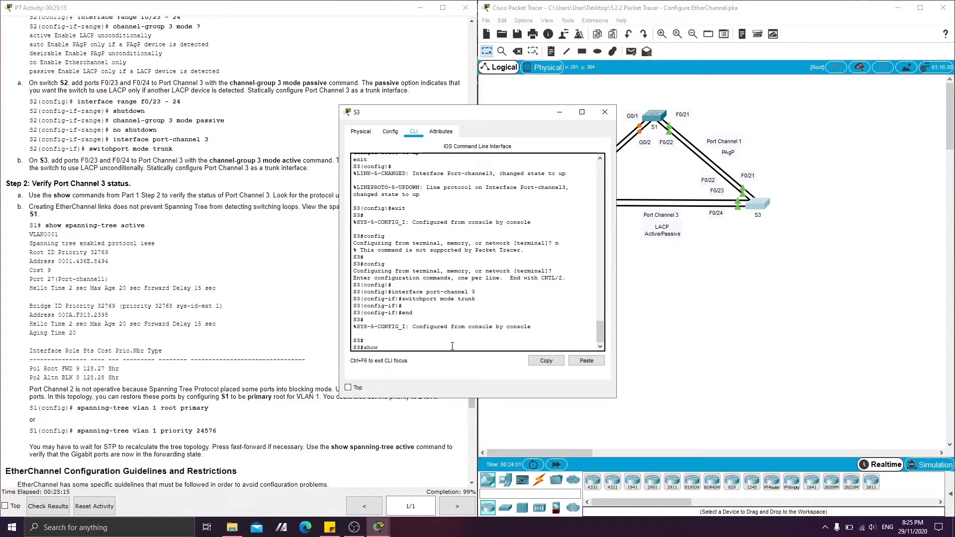
pyautogui.write('show ethern')
pyautogui.write('hannel summary')
pyautogui.press('Return')
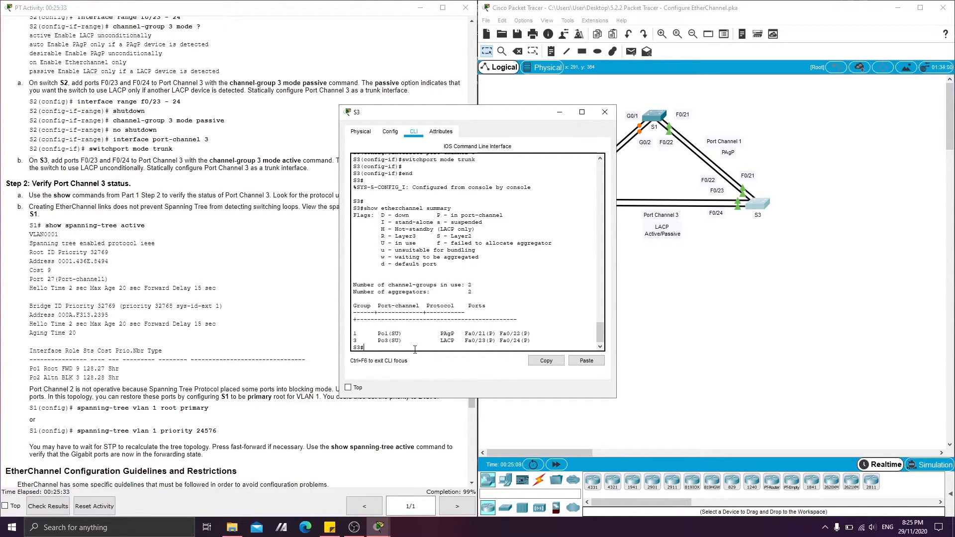
# List S3's trunks with show interface trunk and examine the allowed, active and spanning-tree forwarding VLAN sections.
pyautogui.press('Return')
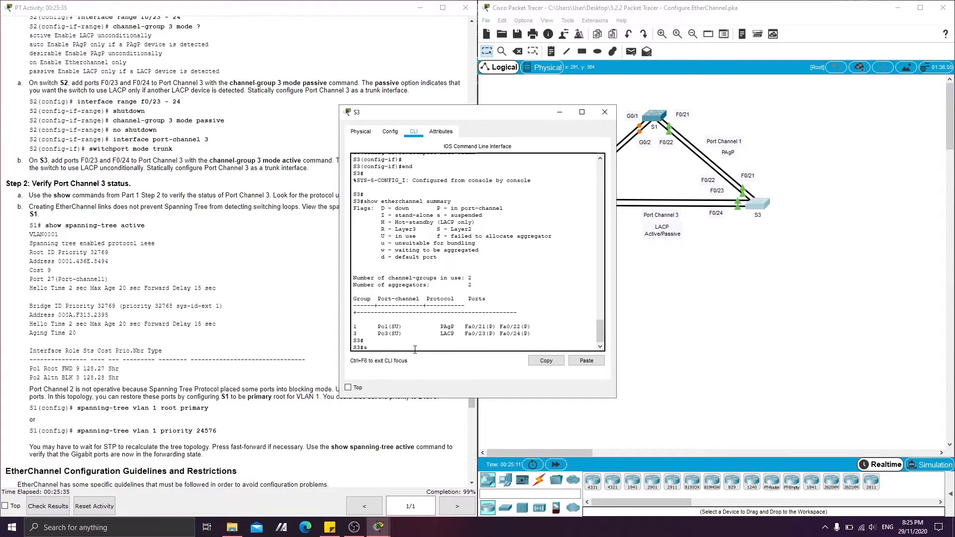
pyautogui.write('show interface tur')
pyautogui.press('BackSpace')
pyautogui.press('BackSpace')
pyautogui.write('nk')
pyautogui.press('Return')
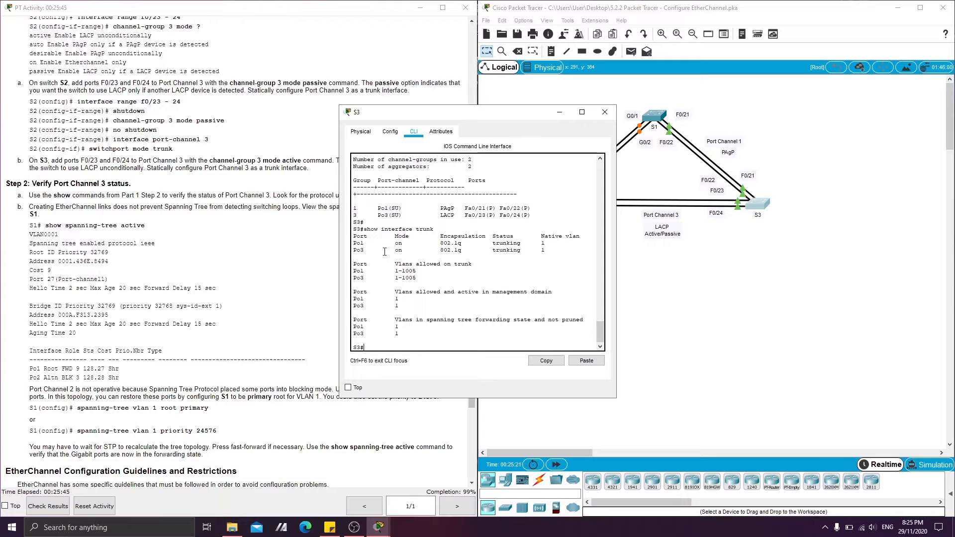
pyautogui.moveTo(395, 263); pyautogui.dragTo(454, 264)
pyautogui.click(412, 272)
pyautogui.moveTo(394, 290); pyautogui.dragTo(538, 292)
pyautogui.moveTo(403, 320); pyautogui.dragTo(536, 318)
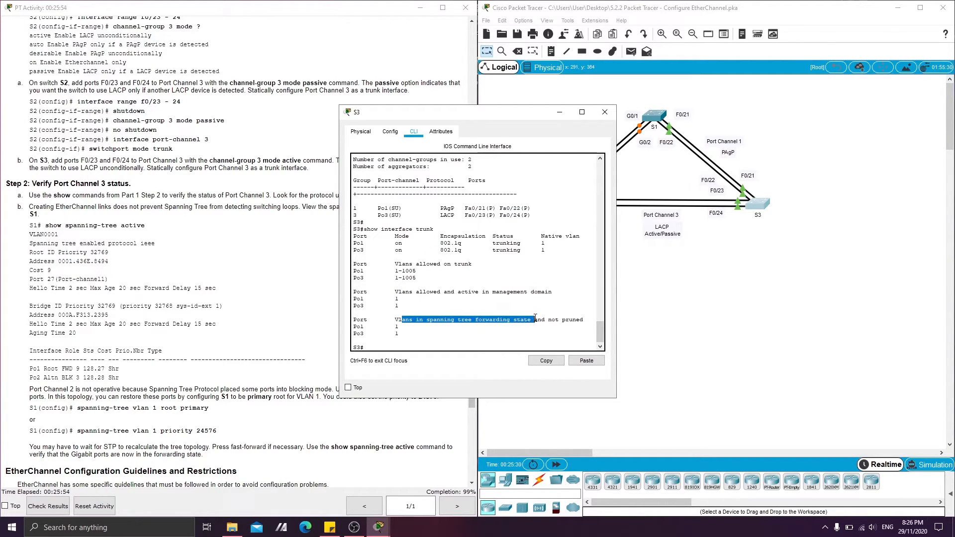
# Close the S3 window, open S1's command line and make sure it is in privileged EXEC mode with enable.
pyautogui.click(417, 319)
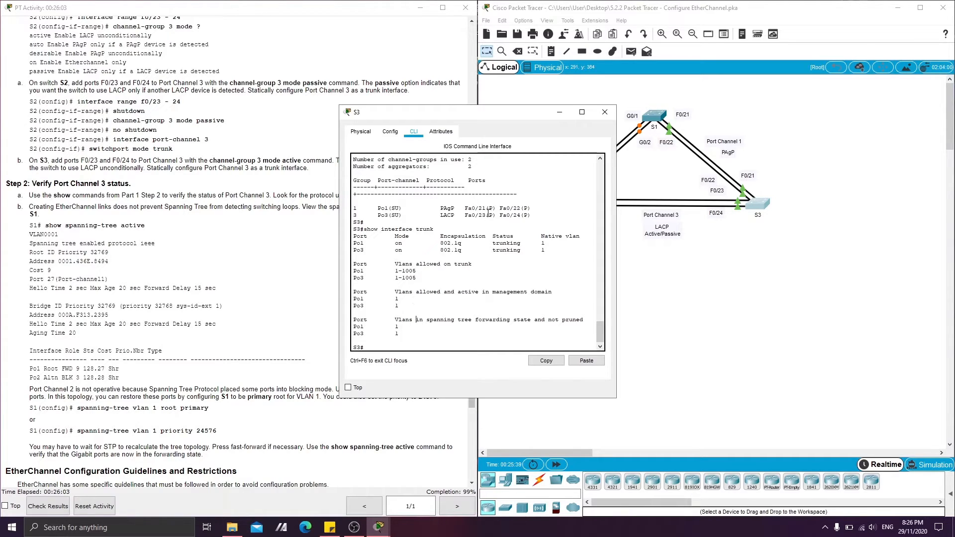
pyautogui.click(605, 112)
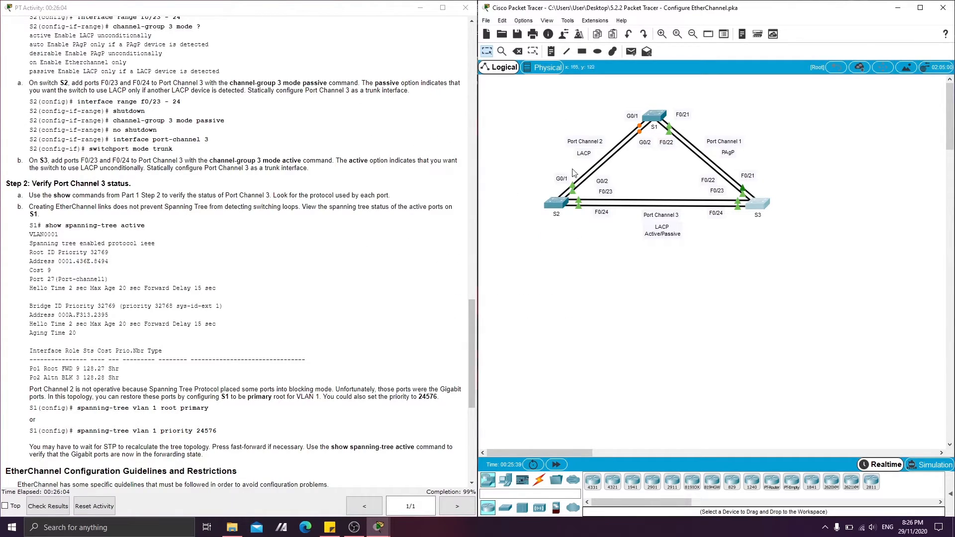
pyautogui.click(649, 121)
pyautogui.press('Return')
pyautogui.press('Return')
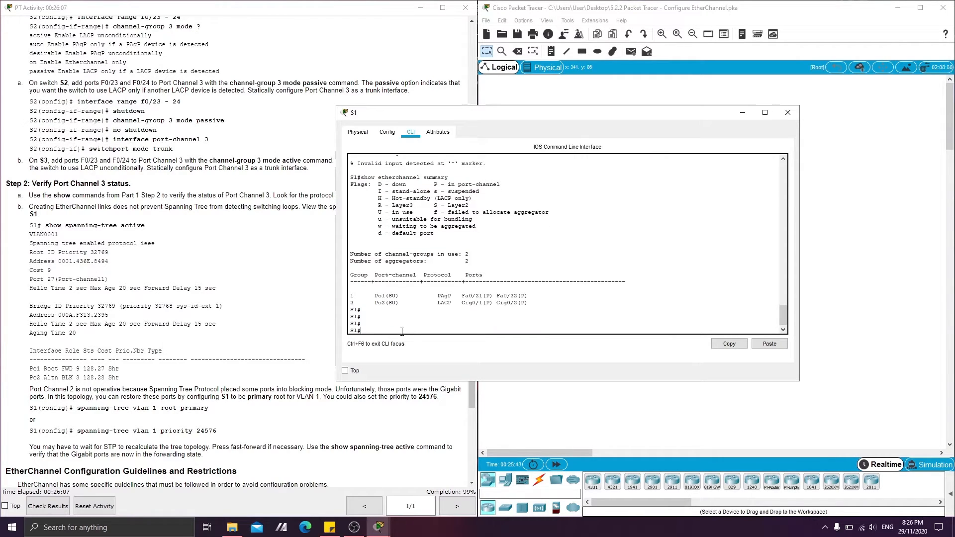
pyautogui.write('enable')
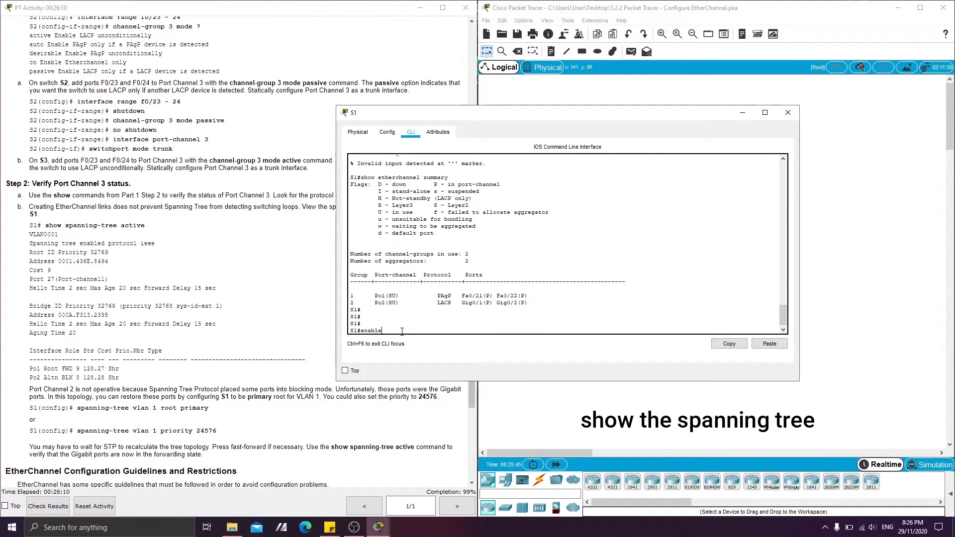
pyautogui.press('Return')
# Display S1's active spanning-tree ports with show spanning-tree active and examine the enabled spanning-tree protocol.
pyautogui.write('show s')
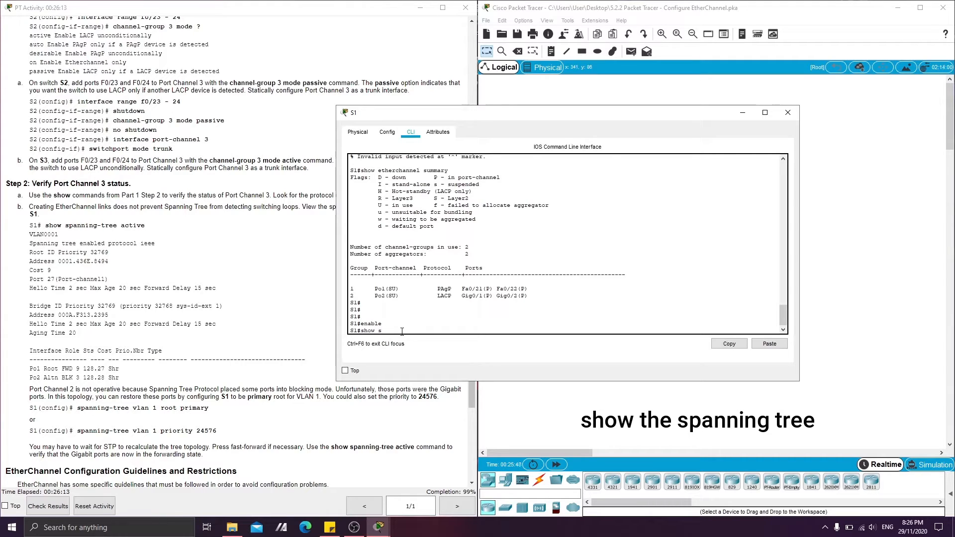
pyautogui.write('panning-tree active')
pyautogui.press('Return')
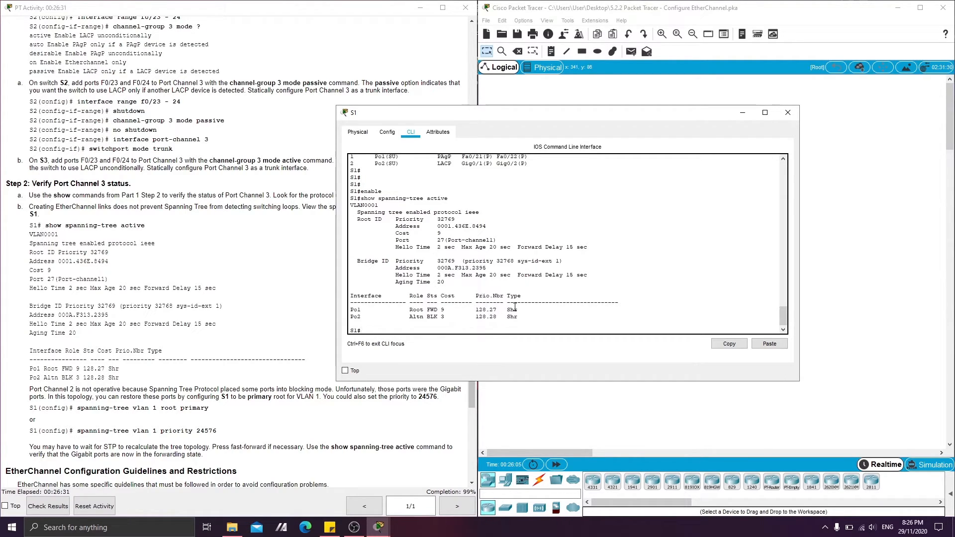
pyautogui.moveTo(377, 213); pyautogui.dragTo(459, 213)
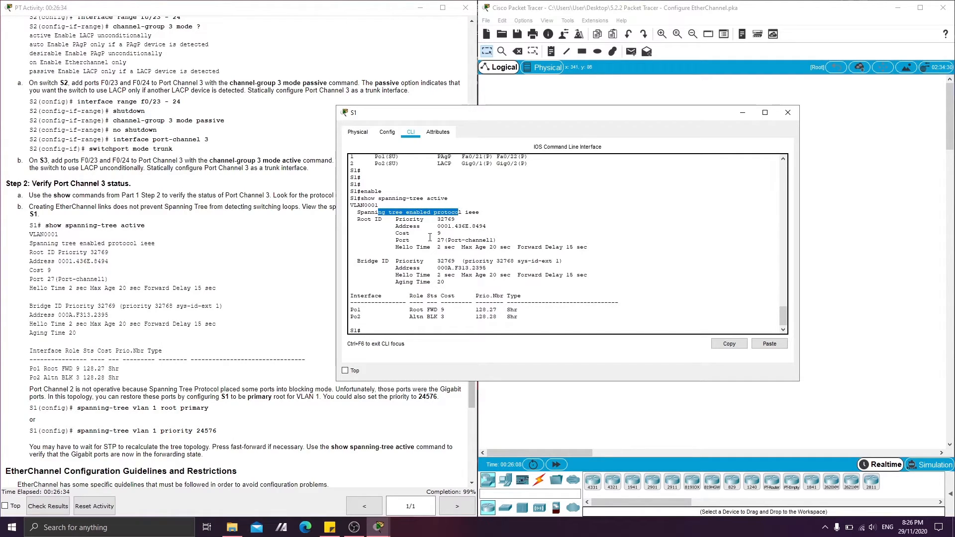
# Return to S1's command prompt and enter global configuration mode with config t.
pyautogui.click(377, 329)
pyautogui.press('Return')
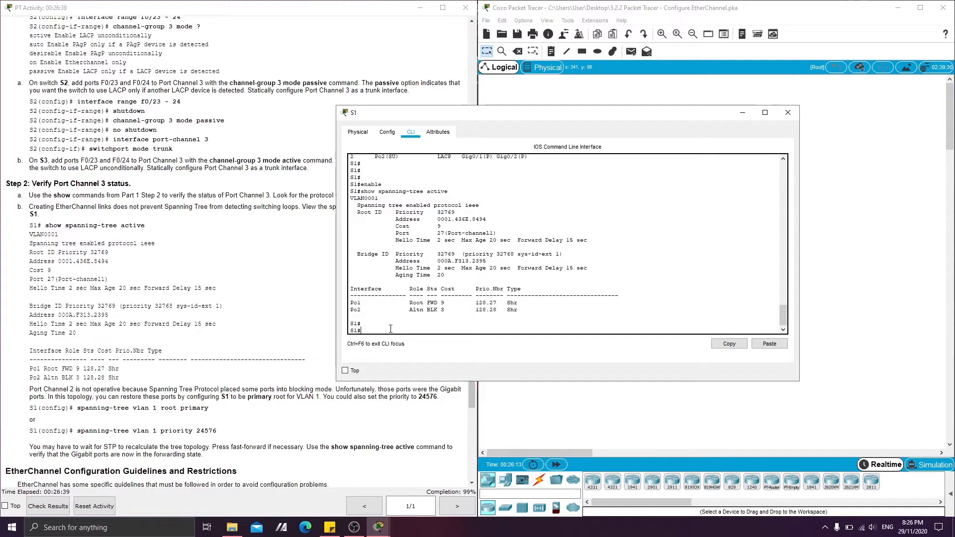
pyautogui.write('config t')
pyautogui.press('Return')
# Query the command help for the arguments accepted after spanning-tree vlan on S1.
pyautogui.write('spanning tree')
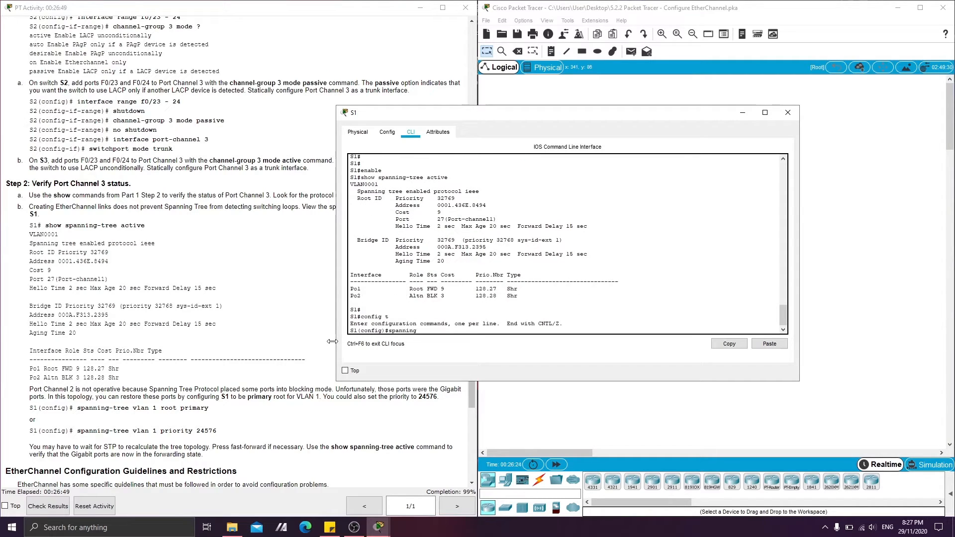
pyautogui.press('BackSpace')
pyautogui.press('BackSpace')
pyautogui.press('BackSpace')
pyautogui.press('BackSpace')
pyautogui.press('BackSpace')
pyautogui.write('-tree vlan ?')
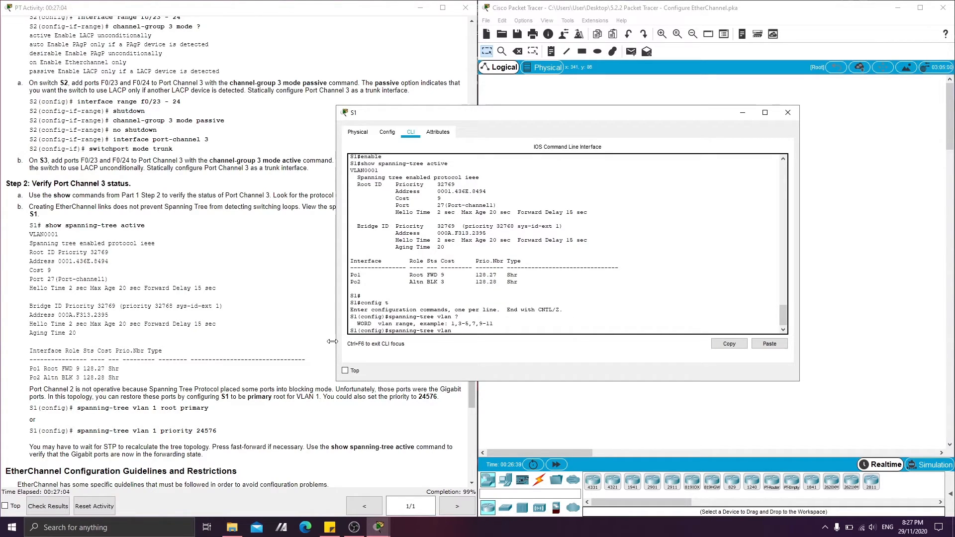
pyautogui.write('1 root primary')
# Make S1 the primary root bridge for VLAN 1 with spanning-tree vlan 1 root primary.
pyautogui.press('Return')
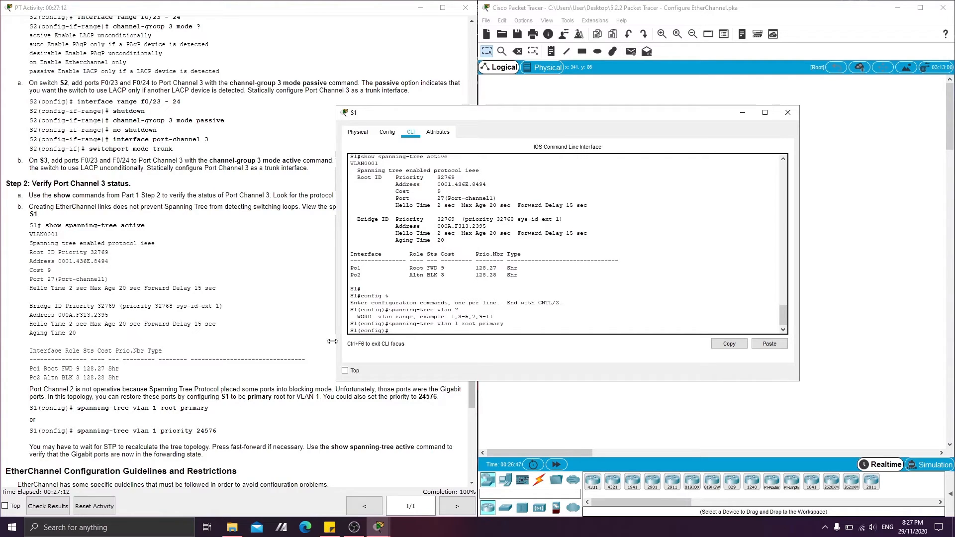
# Leave S1's global configuration mode with exit and bring up a fresh privileged EXEC prompt.
pyautogui.press('Return')
pyautogui.write('exit')
pyautogui.press('Return')
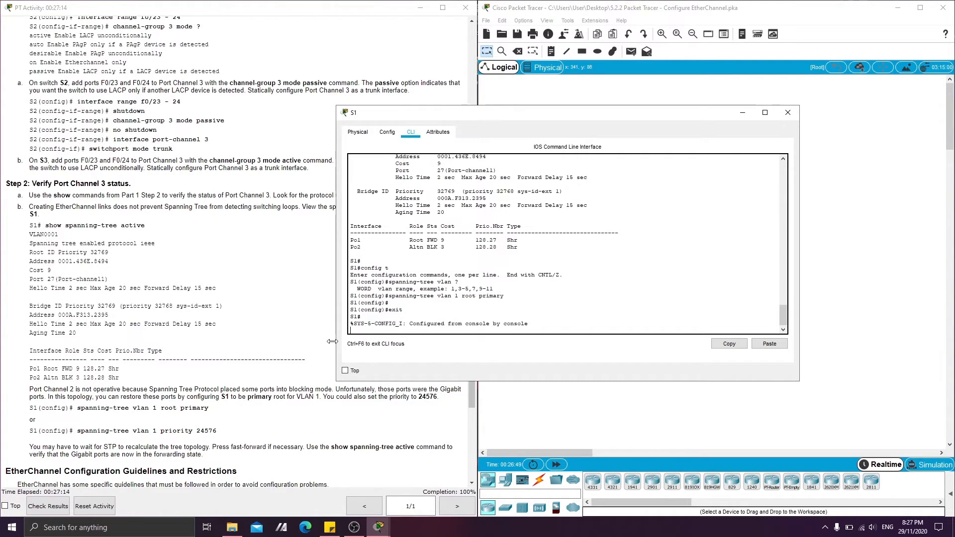
pyautogui.press('Return')
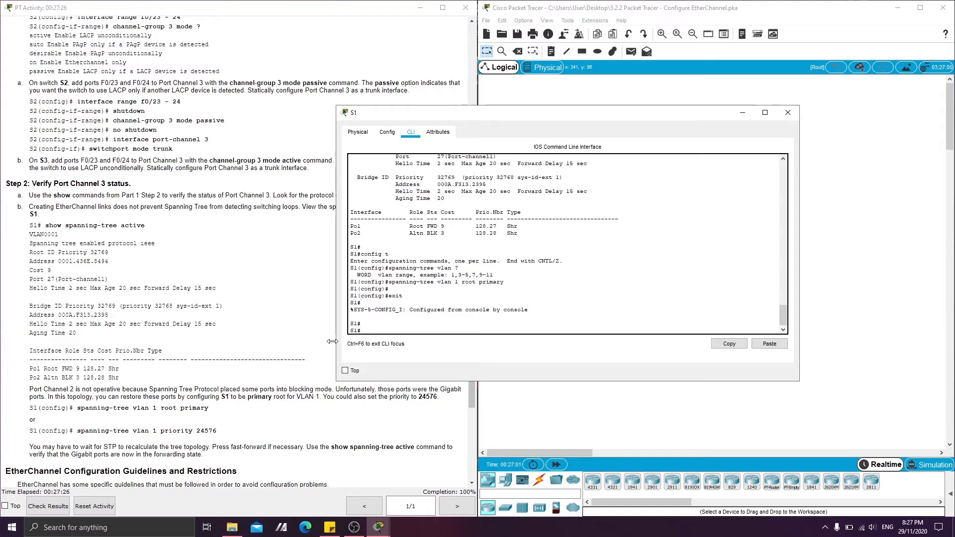
# Recheck S1's root status and port states following the root bridge change with show spanning-tree active.
pyautogui.write('show spanning-tree active')
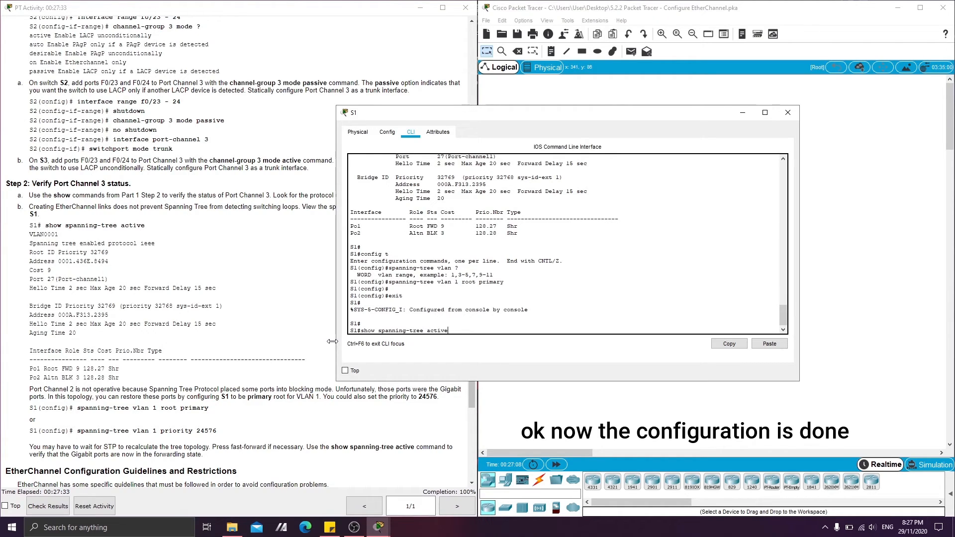
pyautogui.press('Return')
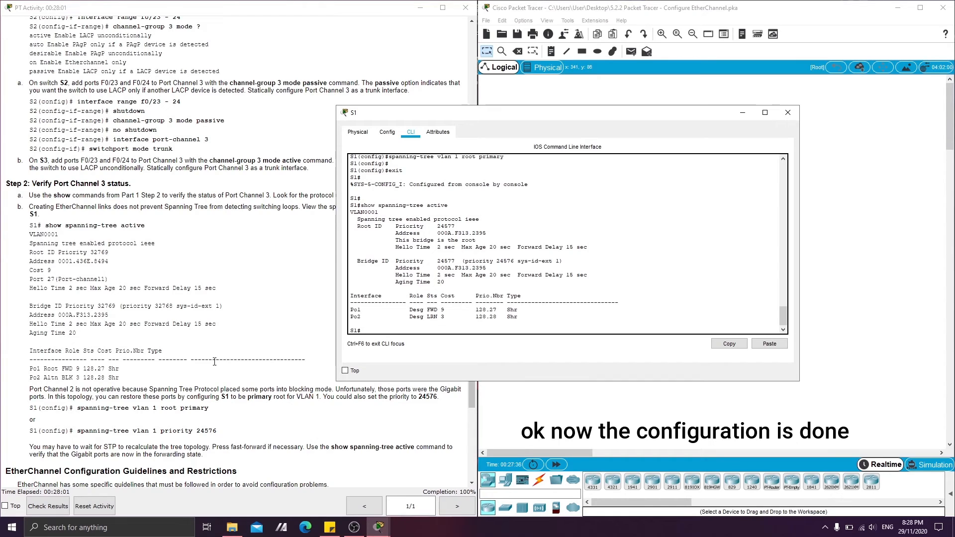
# Look back through the activity instructions and close the S1 window to inspect the link states in the topology.
pyautogui.scroll(-5, 214, 362)
pyautogui.scroll(20, 181, 341)
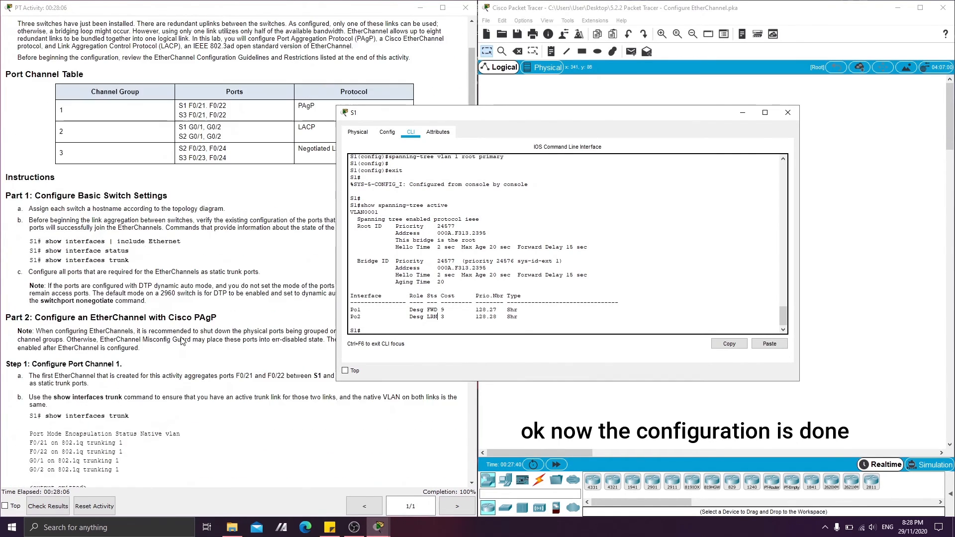
pyautogui.scroll(4, 181, 341)
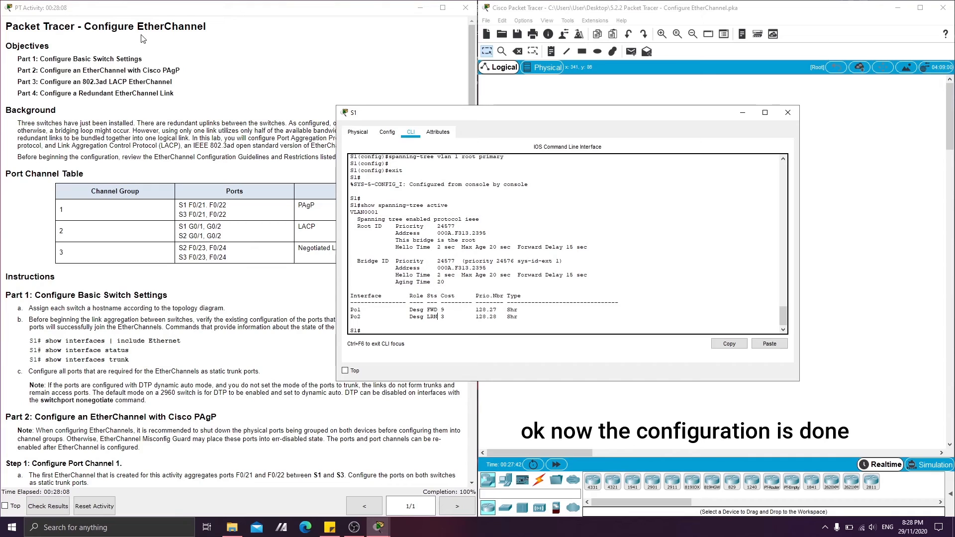
pyautogui.scroll(-4, 81, 211)
pyautogui.scroll(4, 80, 204)
pyautogui.scroll(-15, 33, 188)
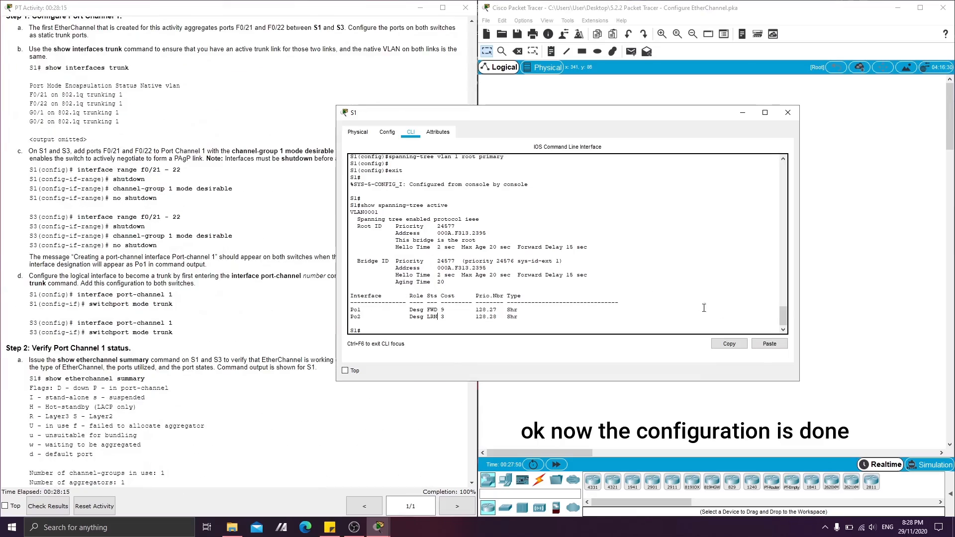
pyautogui.click(787, 113)
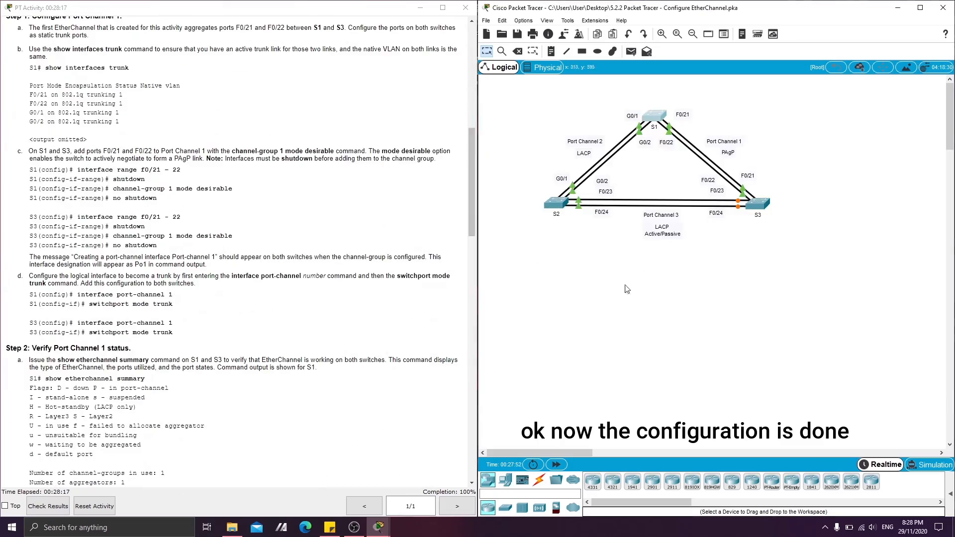